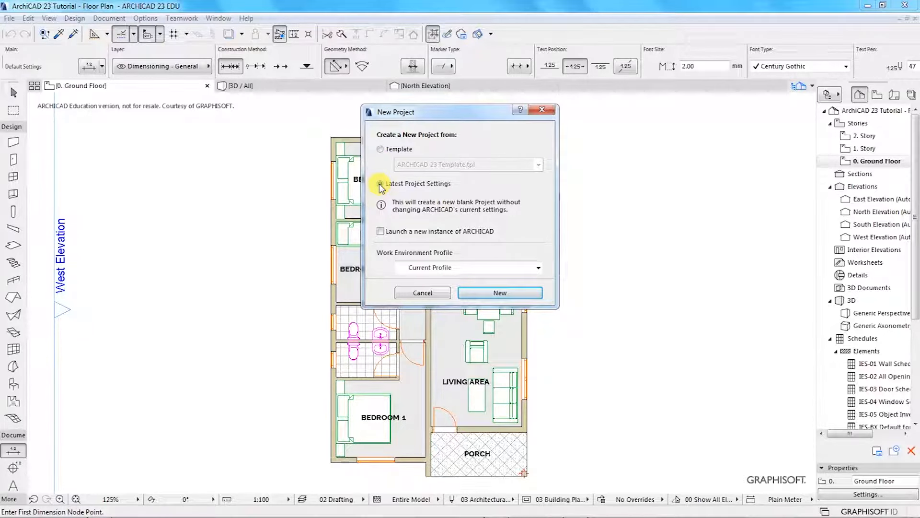
Step: Create a new project from the ARCHICAD 23 Template.tpl template with the Default Profile work environment
{"action": "left_click", "coordinate": [379, 151]}
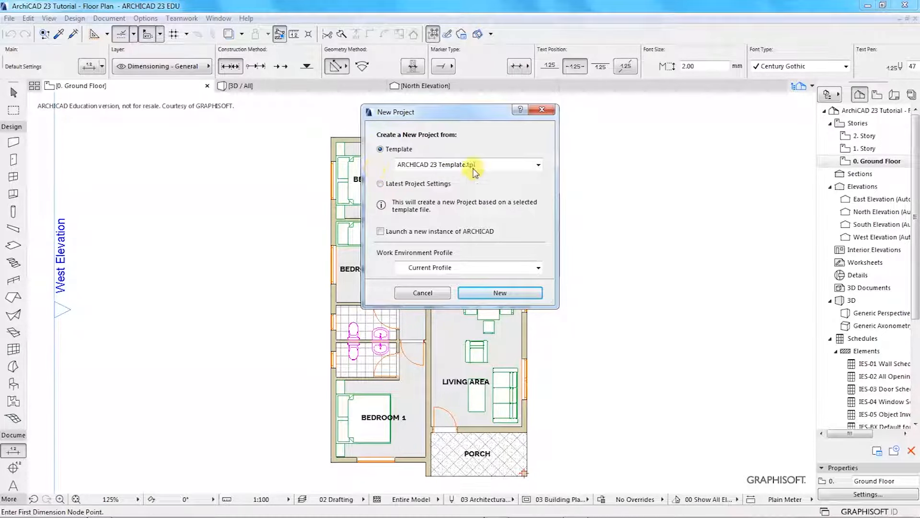
{"action": "left_click", "coordinate": [538, 165]}
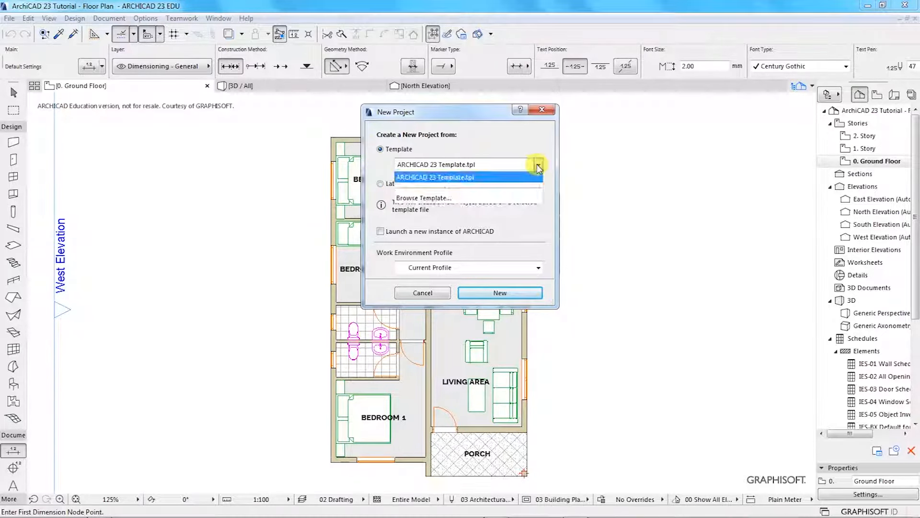
{"action": "left_click", "coordinate": [538, 165]}
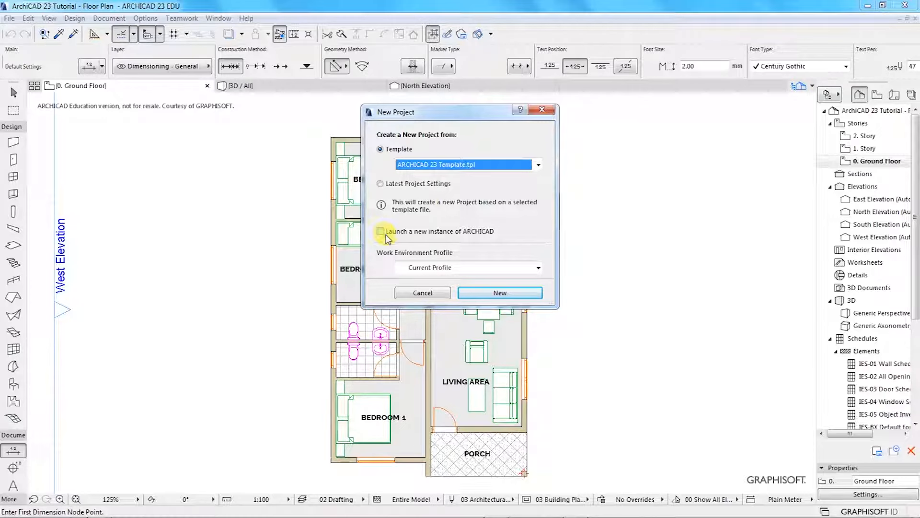
{"action": "left_click", "coordinate": [538, 268]}
{"action": "left_click", "coordinate": [438, 290]}
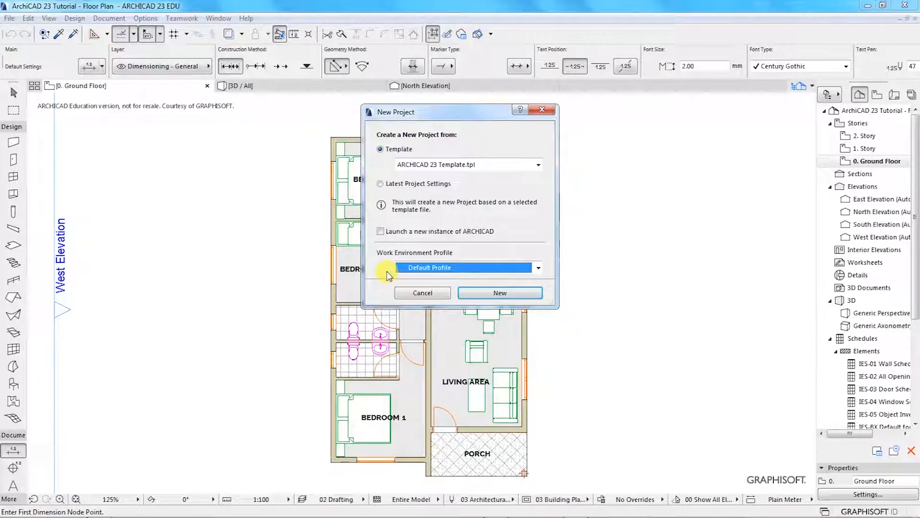
{"action": "left_click", "coordinate": [473, 292]}
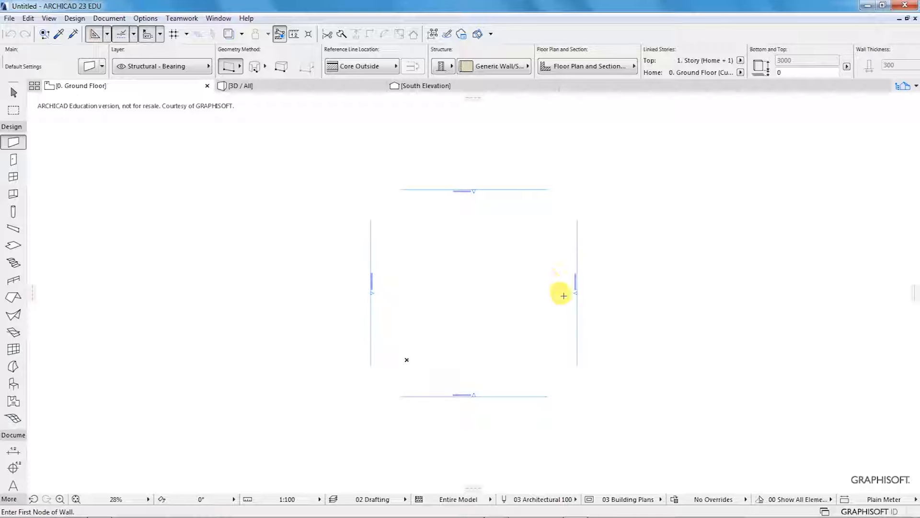
{"action": "left_click", "coordinate": [528, 282]}
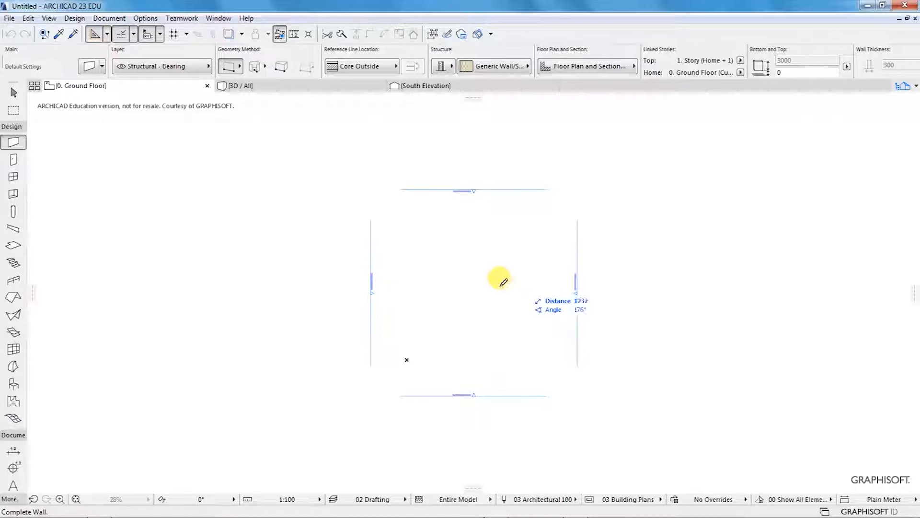
{"action": "key", "text": "Escape"}
{"action": "scroll", "coordinate": [582, 283], "scroll_direction": "up", "scroll_amount": 8}
{"action": "scroll", "coordinate": [509, 302], "scroll_direction": "down", "scroll_amount": 8}
{"action": "scroll", "coordinate": [425, 222], "scroll_direction": "up", "scroll_amount": 8}
{"action": "scroll", "coordinate": [346, 244], "scroll_direction": "down", "scroll_amount": 5}
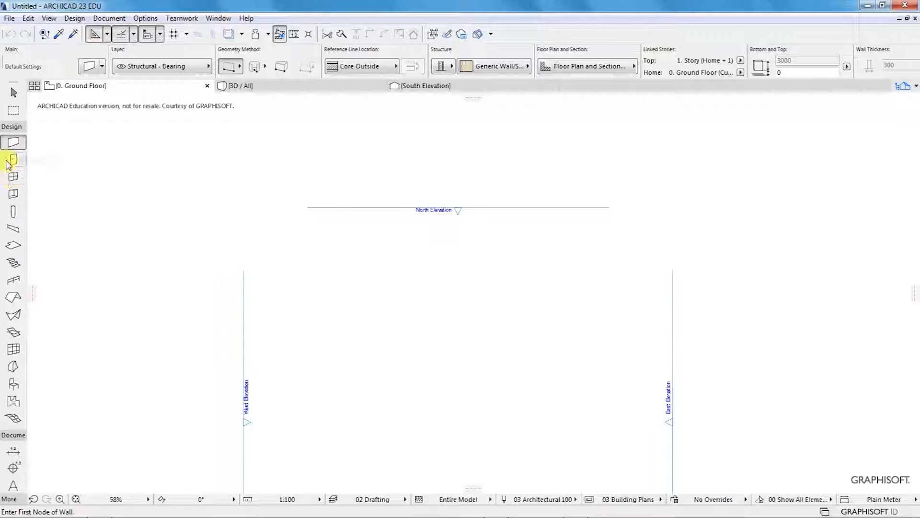
Step: Examine the tools available in the Design, Document and More groups of the toolbox
{"action": "left_click", "coordinate": [9, 127]}
{"action": "left_click", "coordinate": [9, 131]}
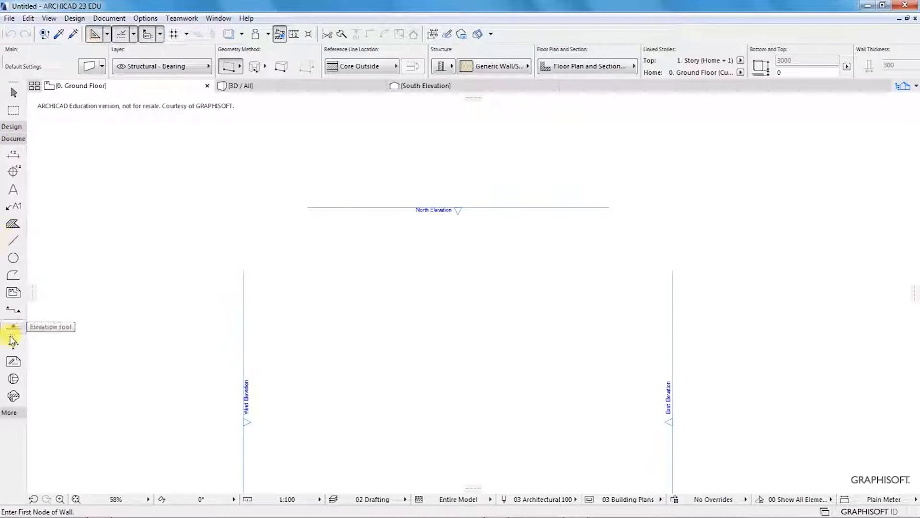
{"action": "left_click", "coordinate": [12, 139]}
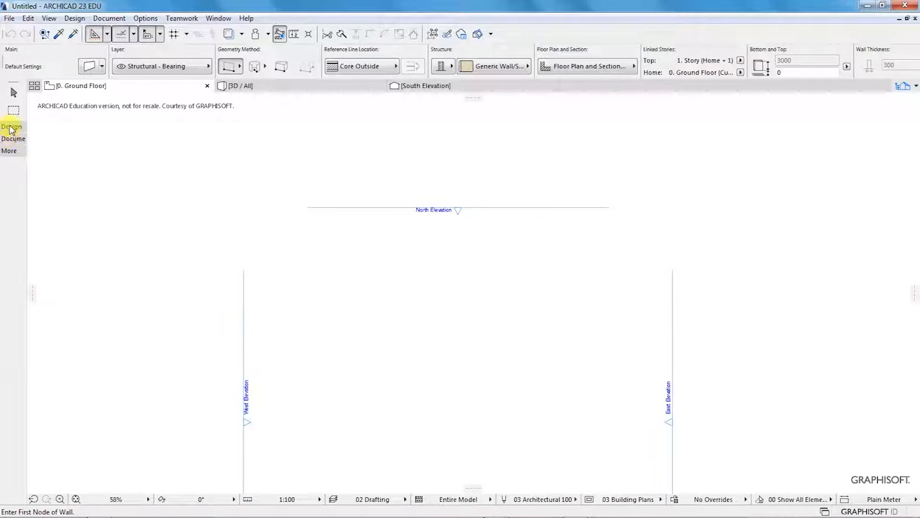
{"action": "left_click", "coordinate": [11, 127]}
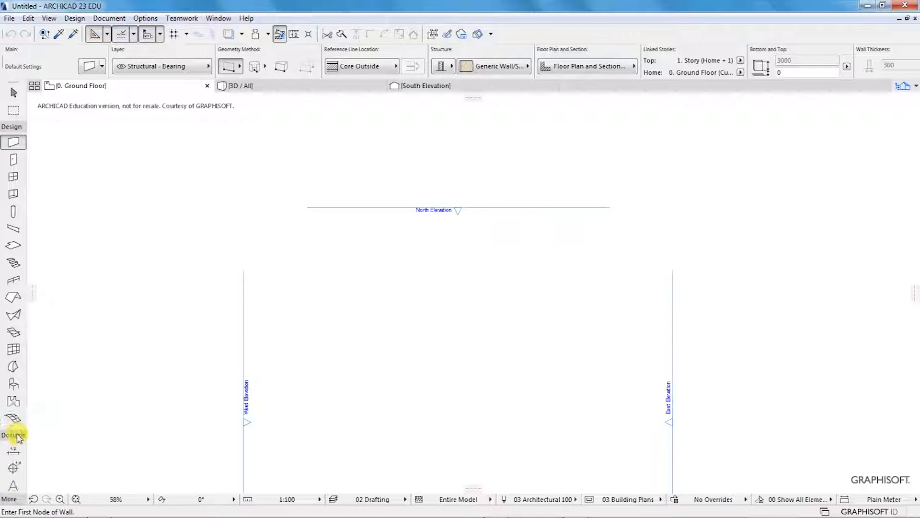
{"action": "left_click", "coordinate": [10, 127]}
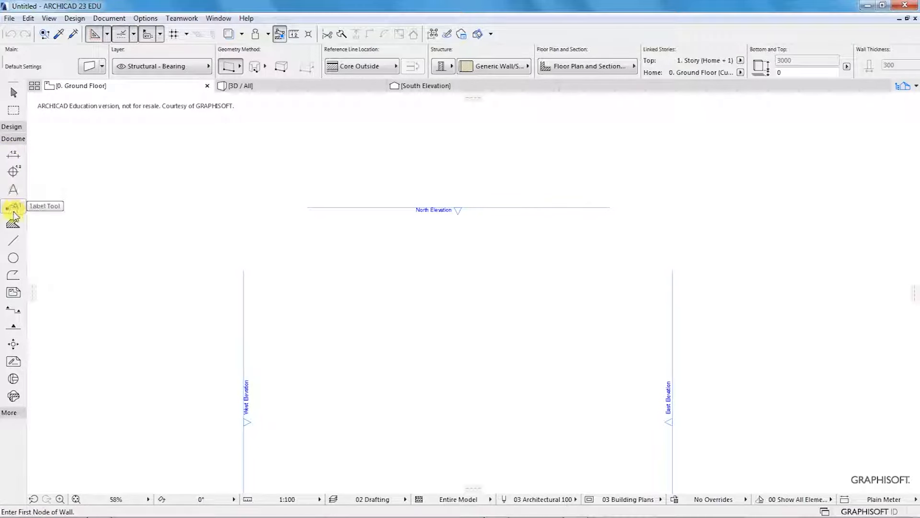
{"action": "left_click", "coordinate": [10, 138]}
{"action": "left_click", "coordinate": [8, 151]}
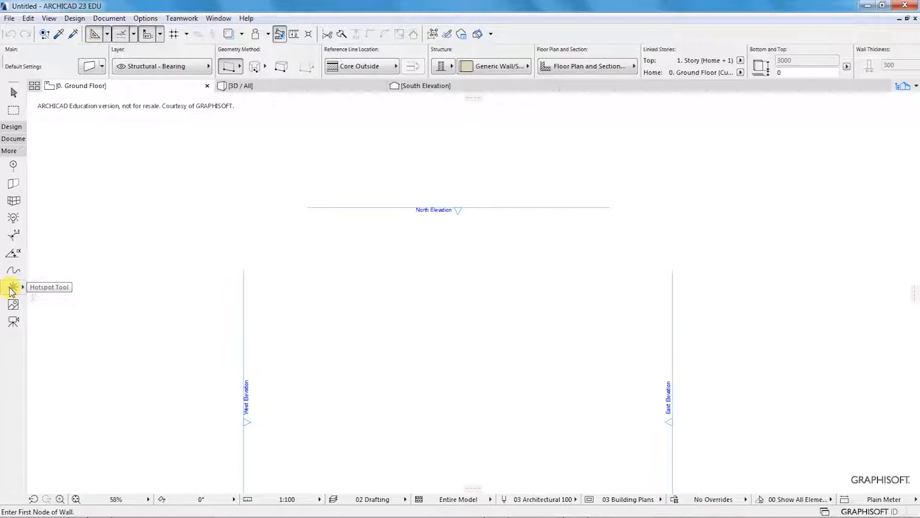
Step: Look through the full lists of Design Tools and Documenting Tools without choosing a tool
{"action": "left_click", "coordinate": [75, 20]}
{"action": "mouse_move", "coordinate": [92, 34]}
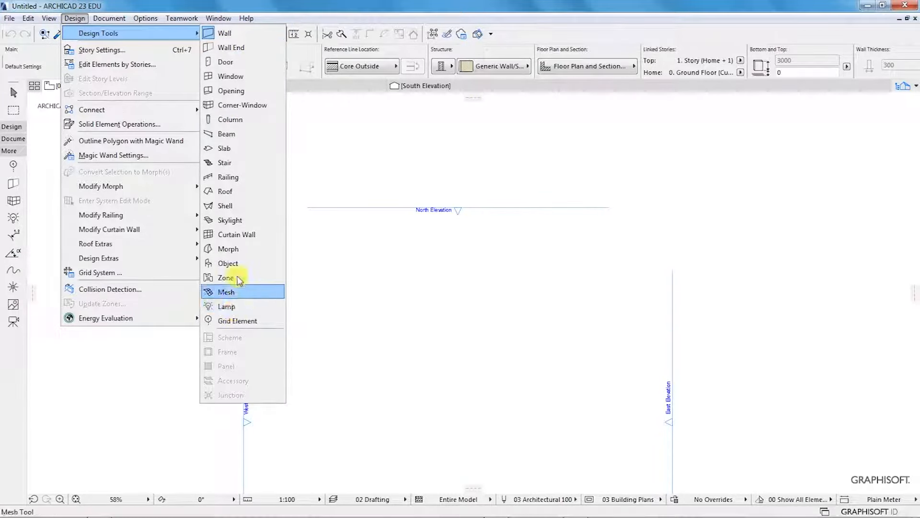
{"action": "left_click", "coordinate": [75, 18]}
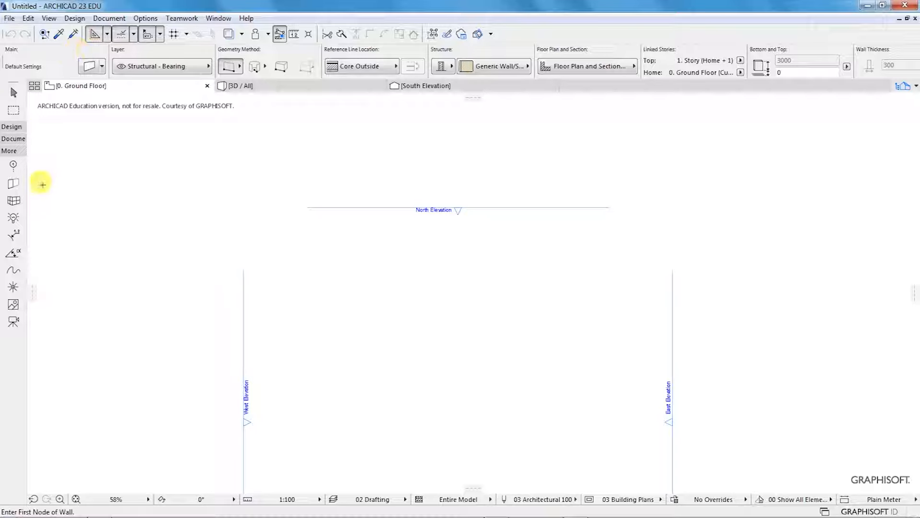
{"action": "left_click", "coordinate": [109, 18]}
{"action": "mouse_move", "coordinate": [109, 36]}
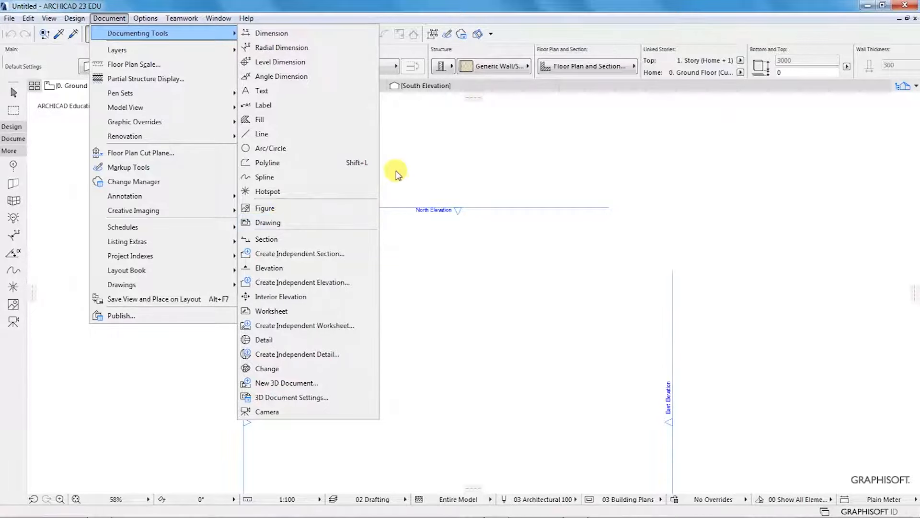
{"action": "left_click", "coordinate": [424, 155]}
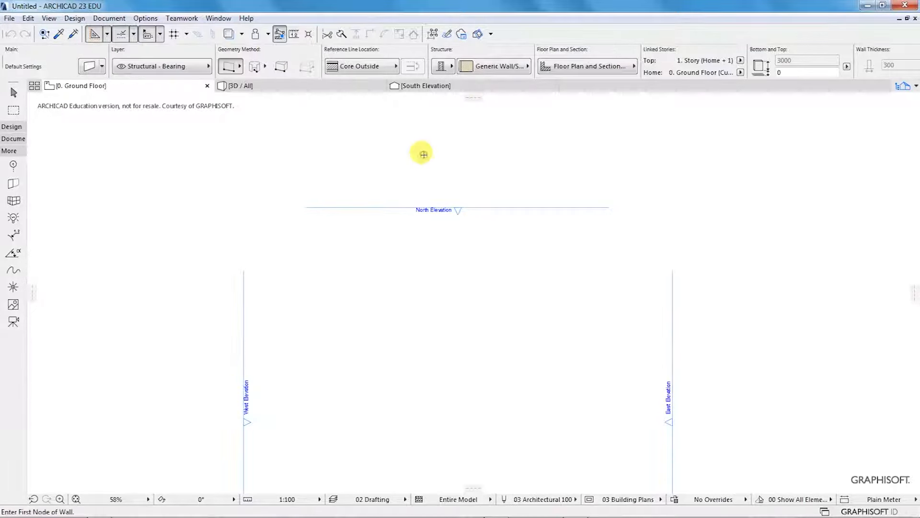
Step: Show the Navigator permanently beside the floor plan and look through its project map
{"action": "left_click", "coordinate": [903, 86]}
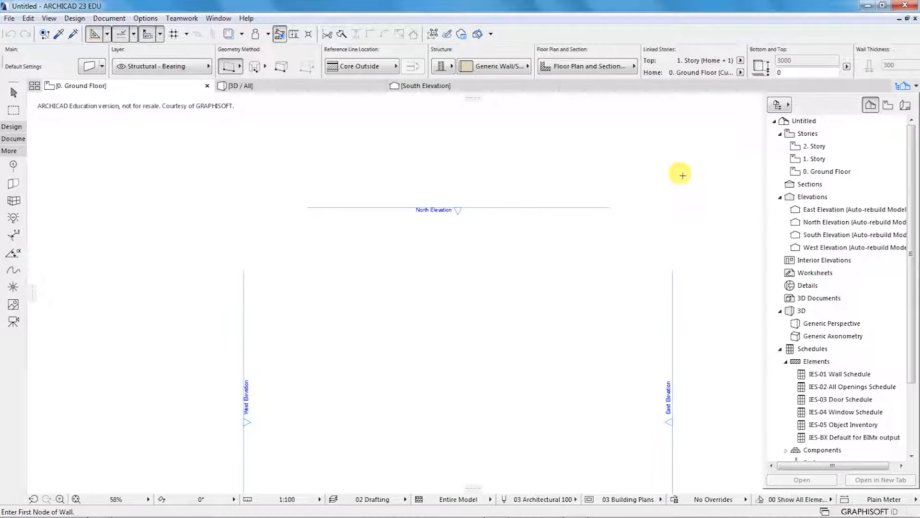
{"action": "left_click", "coordinate": [789, 106]}
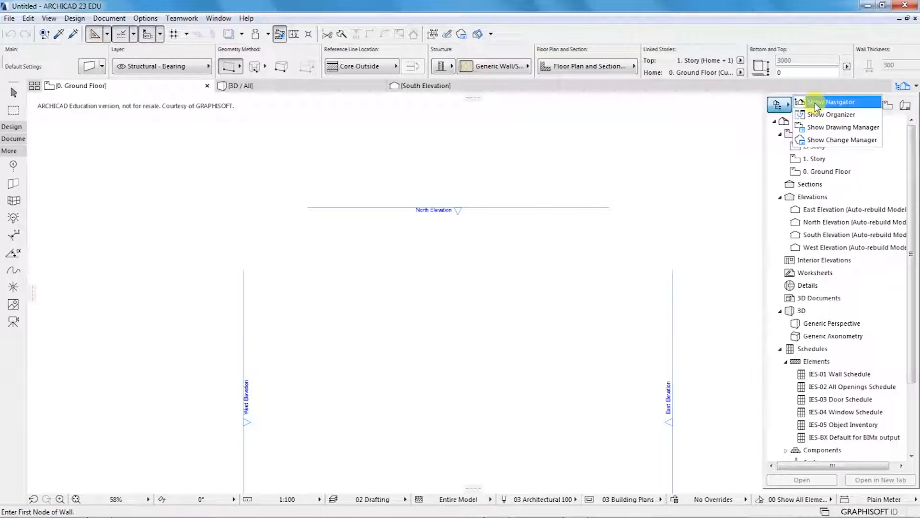
{"action": "left_click", "coordinate": [816, 104]}
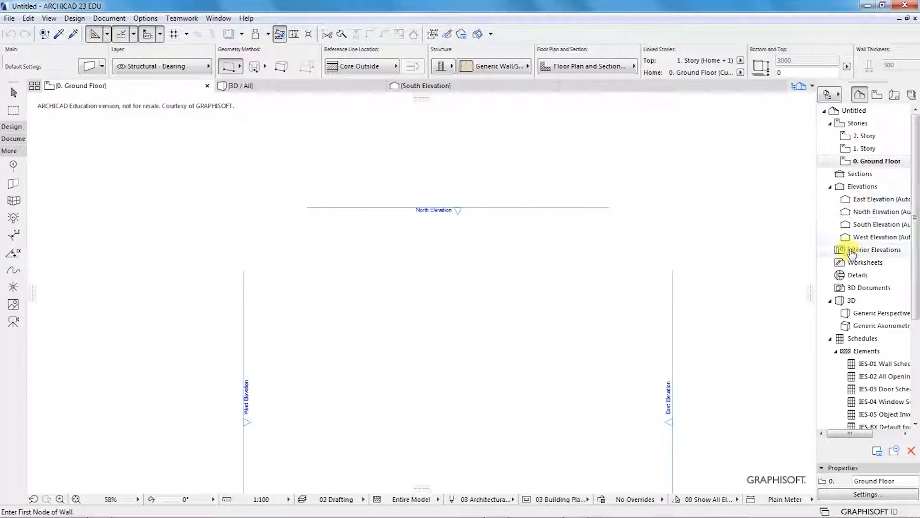
{"action": "left_click_drag", "start_coordinate": [914, 283], "coordinate": [914, 248]}
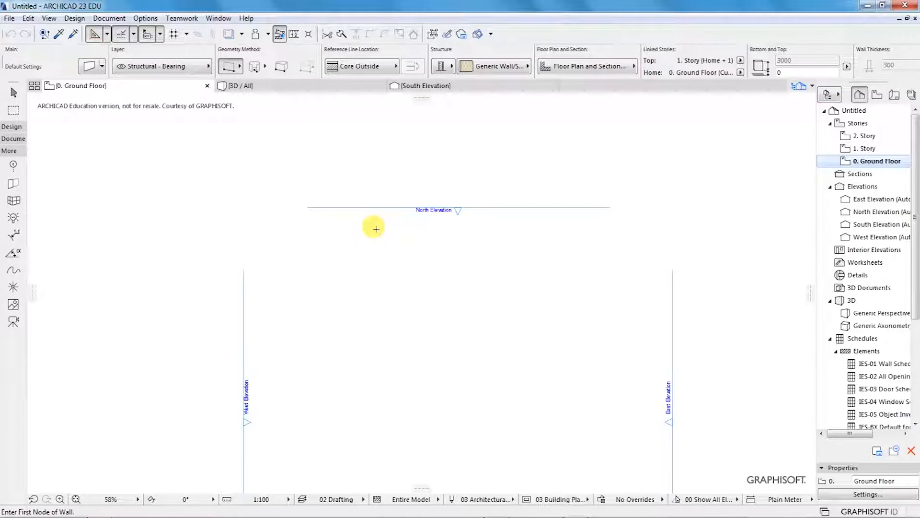
Step: Save the project in the Designs folder as an ARCHICAD Solo Project named "AC 23 - Floor Plan Tutorial"
{"action": "left_click", "coordinate": [9, 18]}
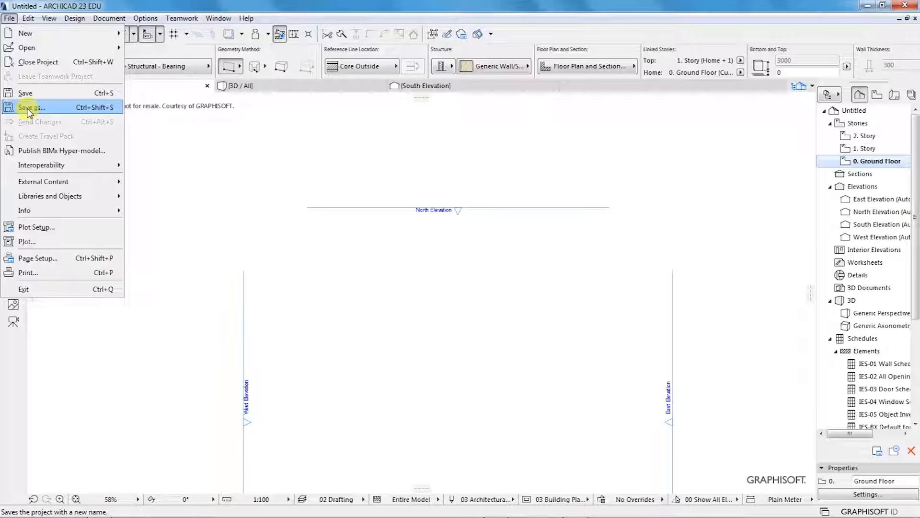
{"action": "left_click", "coordinate": [29, 108]}
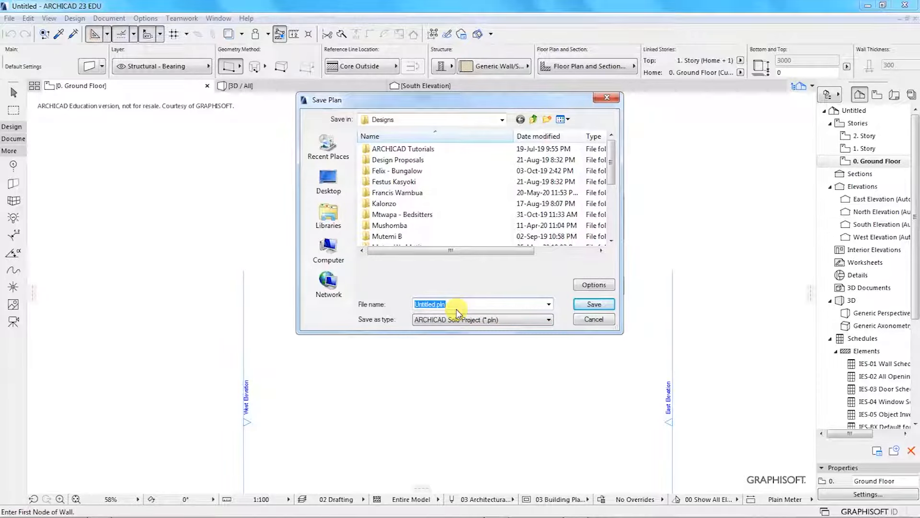
{"action": "type", "text": "AC"}
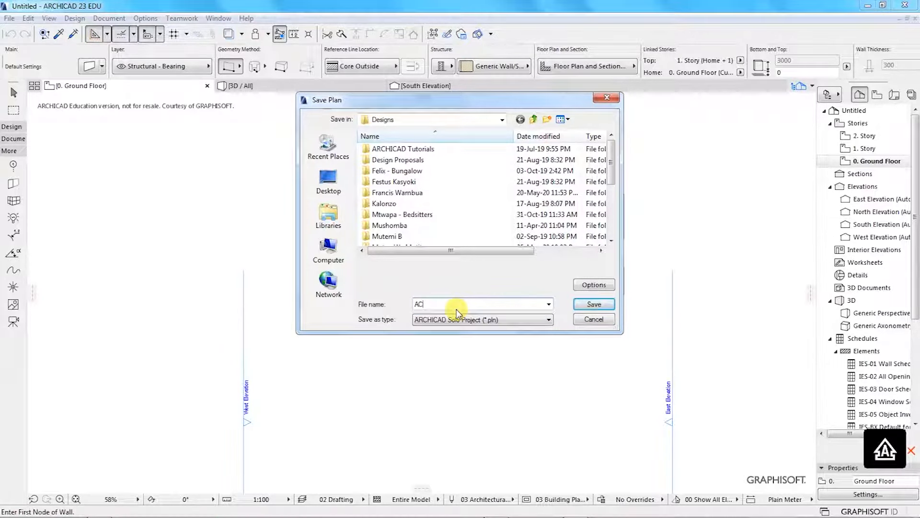
{"action": "type", "text": " 23 - Floor Plan Tiutorial"}
{"action": "left_click", "coordinate": [590, 304]}
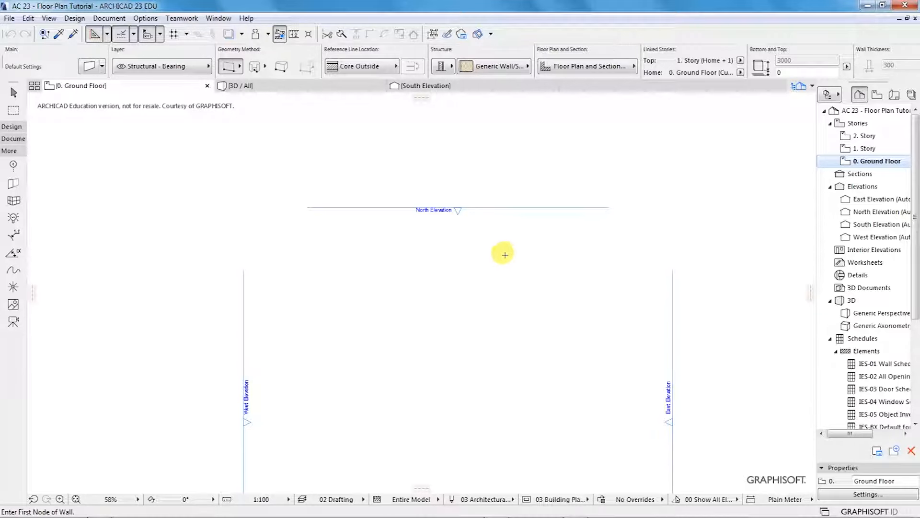
{"action": "scroll", "coordinate": [350, 199], "scroll_direction": "down", "scroll_amount": 4}
{"action": "left_click", "coordinate": [443, 255]}
{"action": "key", "text": "Escape"}
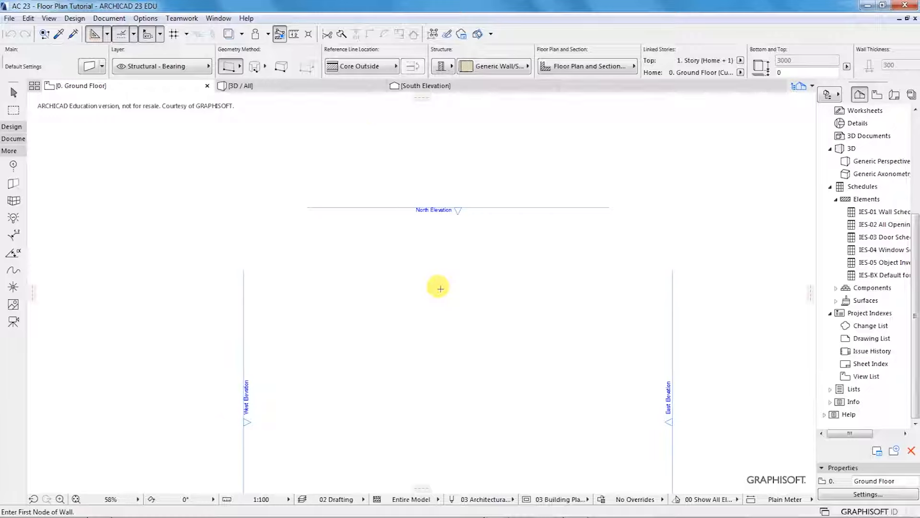
{"action": "scroll", "coordinate": [408, 171], "scroll_direction": "down", "scroll_amount": 3}
{"action": "scroll", "coordinate": [434, 288], "scroll_direction": "up", "scroll_amount": 2}
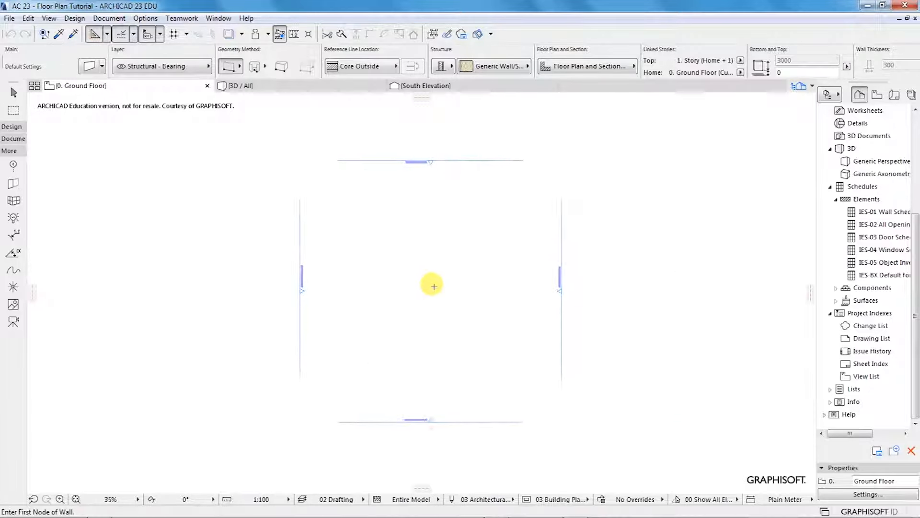
Step: Switch to the Designs folder and preview Floor Plan - Reference.jpeg to examine its room layout and overall dimensions
{"action": "mouse_move", "coordinate": [109, 513]}
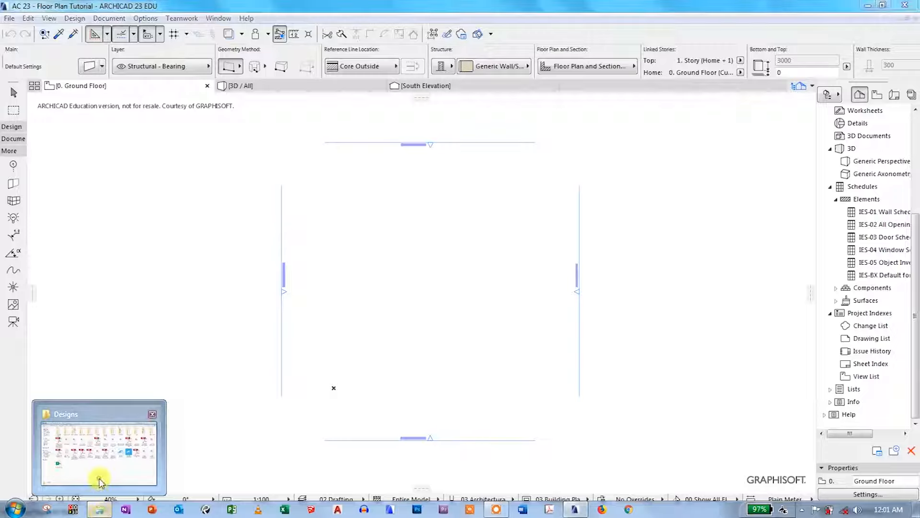
{"action": "left_click", "coordinate": [100, 481]}
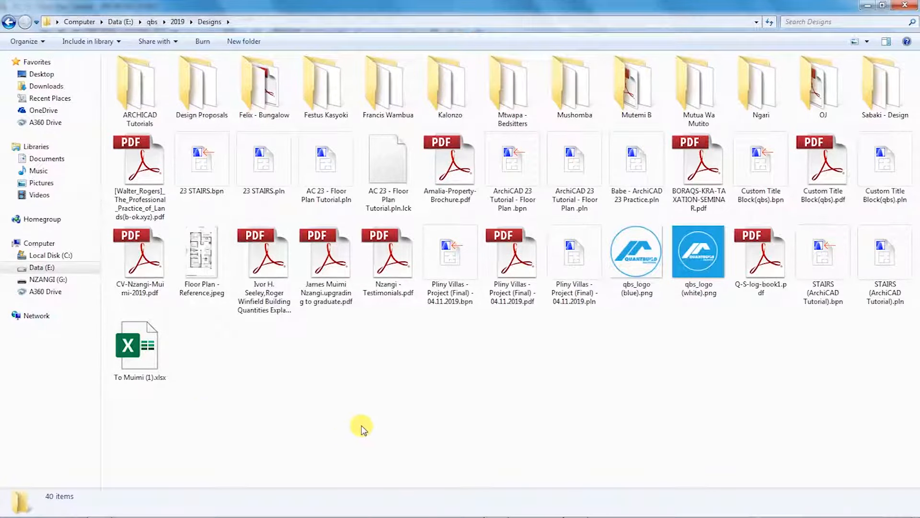
{"action": "left_click", "coordinate": [194, 259]}
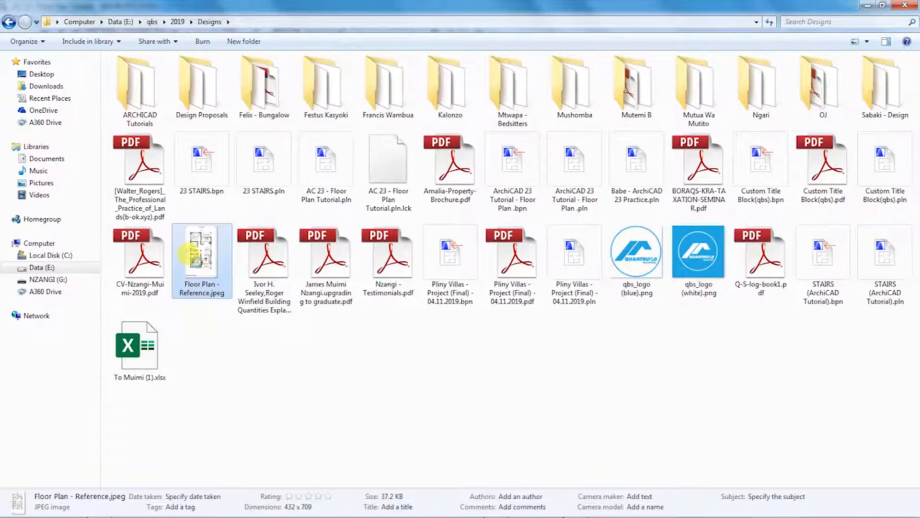
{"action": "right_click", "coordinate": [198, 265]}
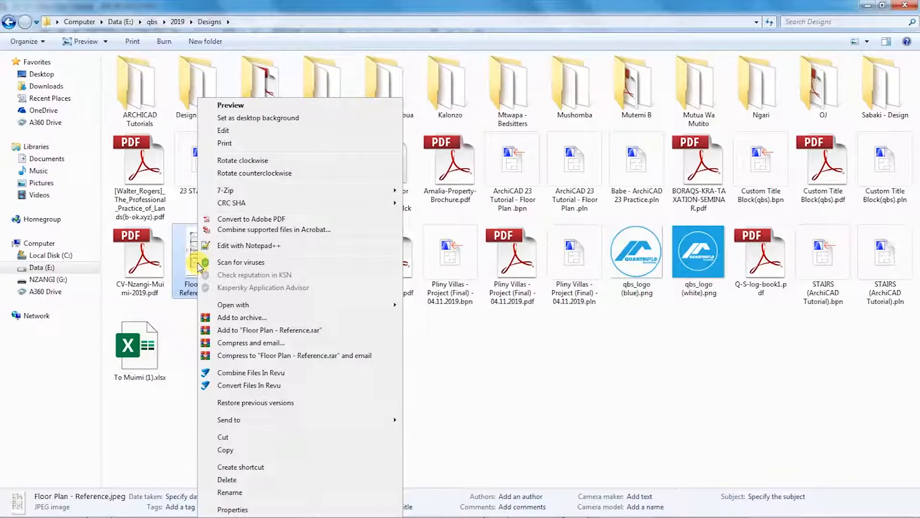
{"action": "left_click", "coordinate": [231, 106]}
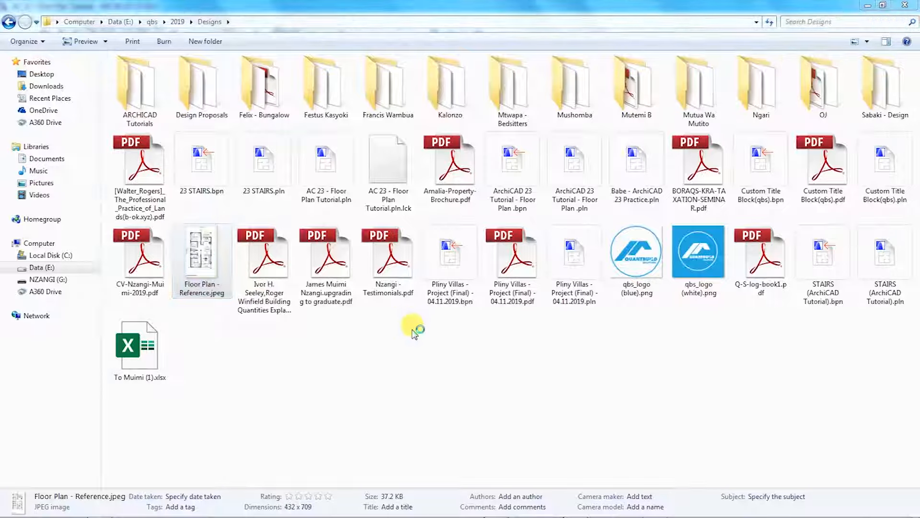
{"action": "scroll", "coordinate": [441, 95], "scroll_direction": "up", "scroll_amount": 2}
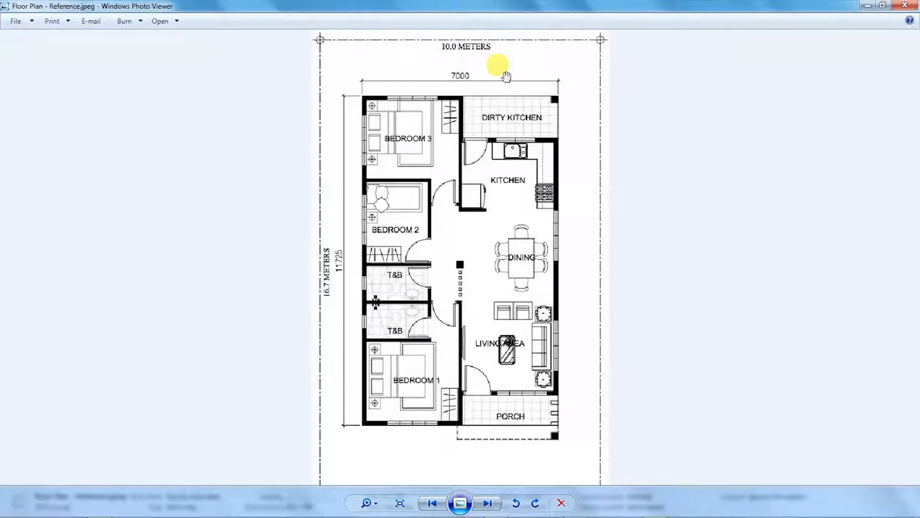
Step: Close the reference image preview and switch back to the ground floor plan in ArchiCAD
{"action": "left_click", "coordinate": [901, 6]}
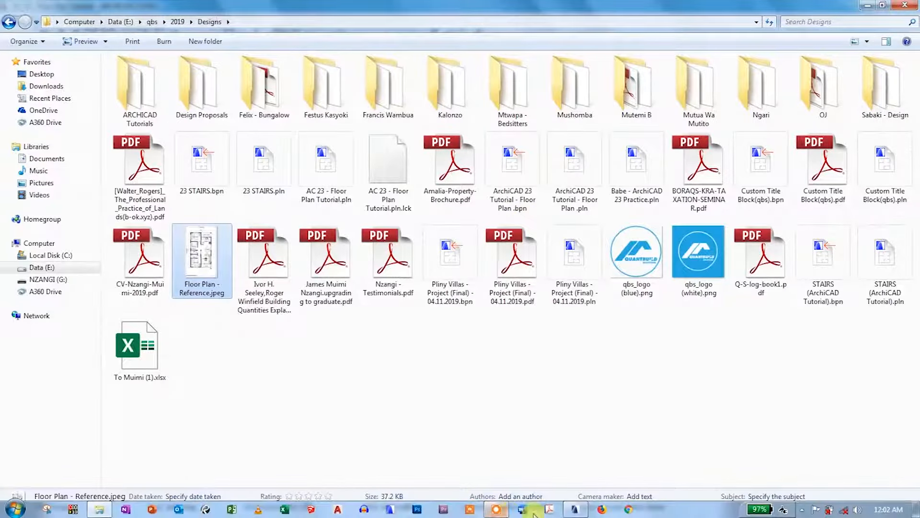
{"action": "left_click", "coordinate": [574, 510]}
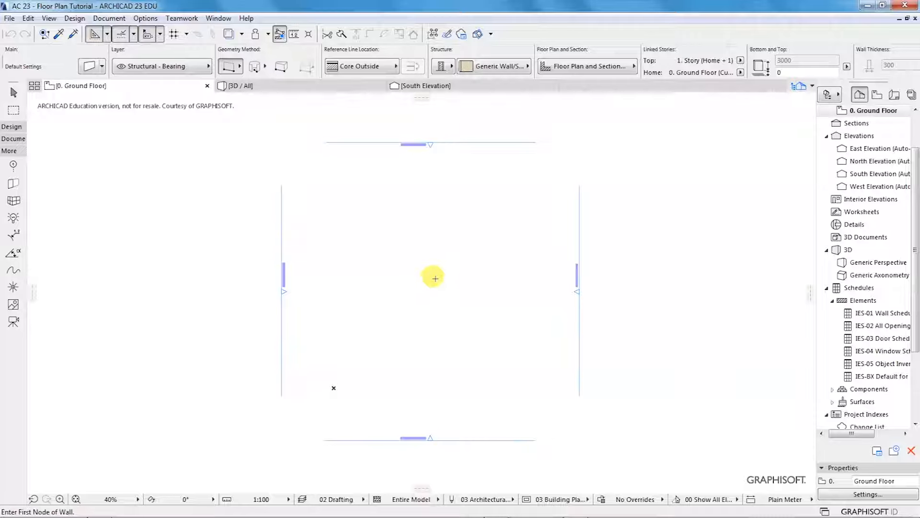
{"action": "scroll", "coordinate": [386, 300], "scroll_direction": "up", "scroll_amount": 1}
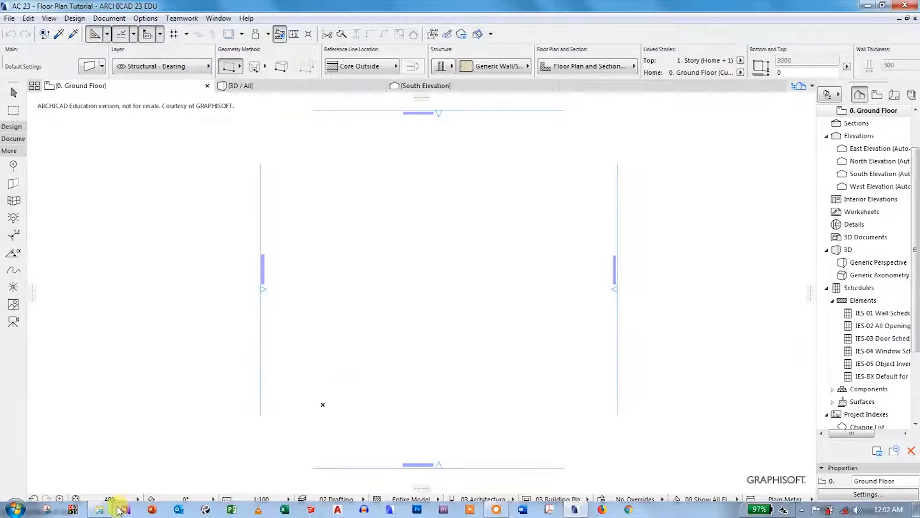
Step: Place Floor Plan - Reference.jpeg from the Designs folder onto the ArchiCAD ground floor plan and select the placed image
{"action": "left_click", "coordinate": [99, 510]}
{"action": "left_click_drag", "start_coordinate": [197, 254], "coordinate": [203, 286]}
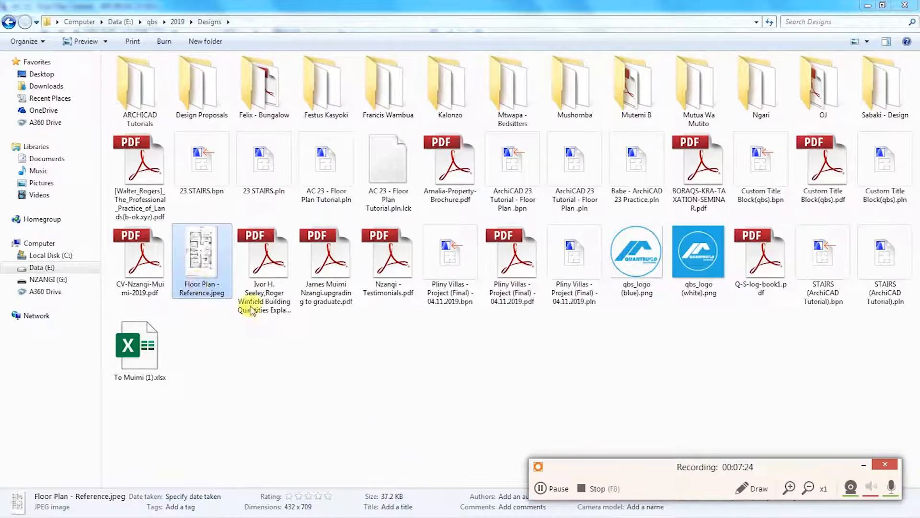
{"action": "left_click", "coordinate": [576, 510]}
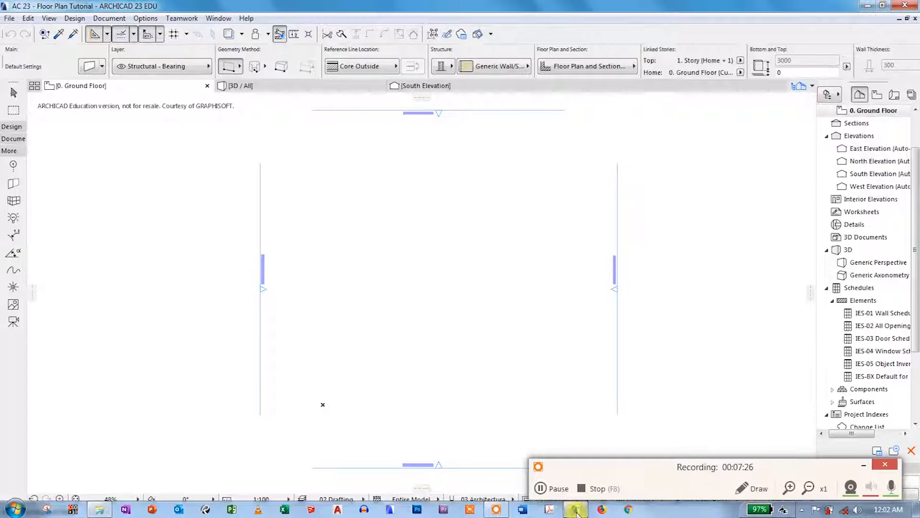
{"action": "left_click", "coordinate": [863, 465]}
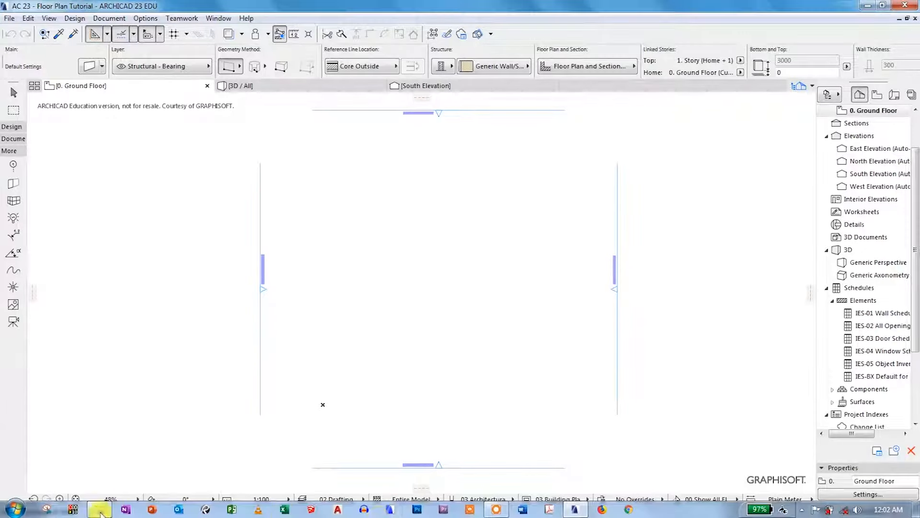
{"action": "left_click", "coordinate": [100, 509]}
{"action": "left_click_drag", "start_coordinate": [202, 254], "coordinate": [419, 304]}
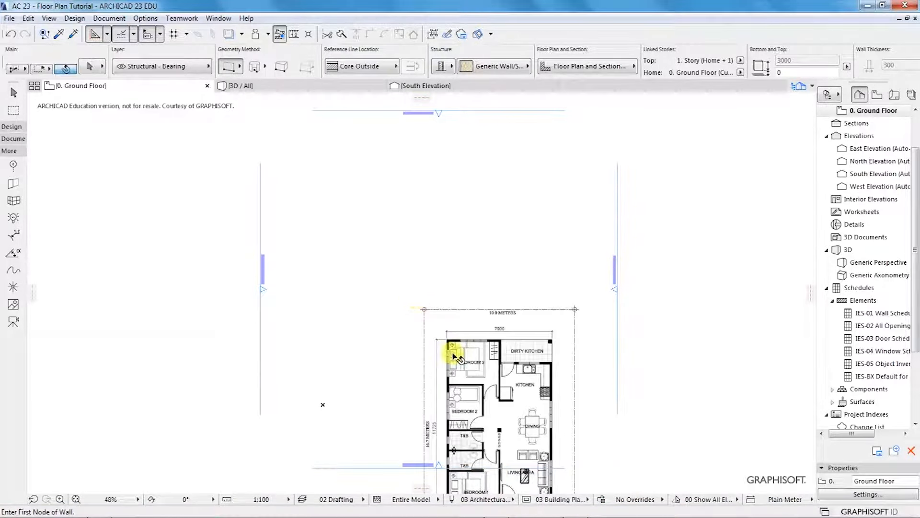
{"action": "left_click", "coordinate": [455, 355], "text": "shift"}
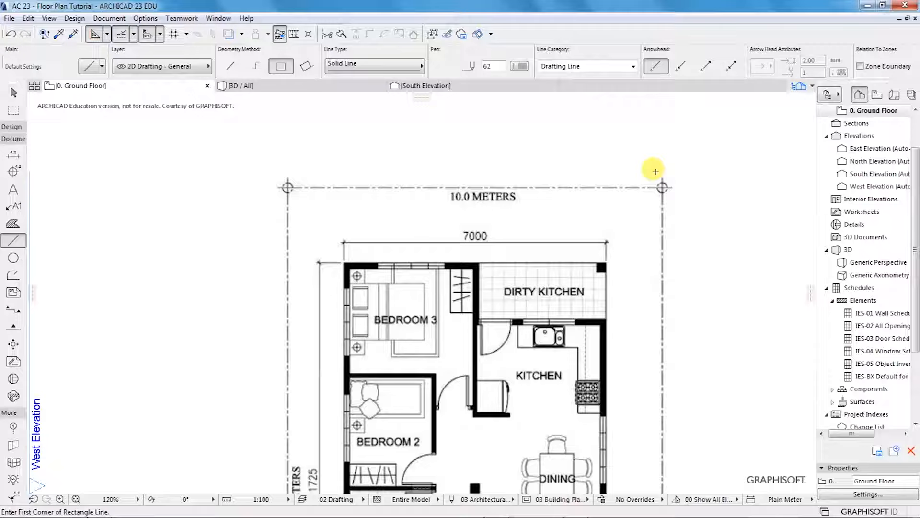
Step: Configure the Line tool to use pen 1 and the single-line geometry method
{"action": "left_click", "coordinate": [519, 66]}
{"action": "left_click", "coordinate": [535, 64]}
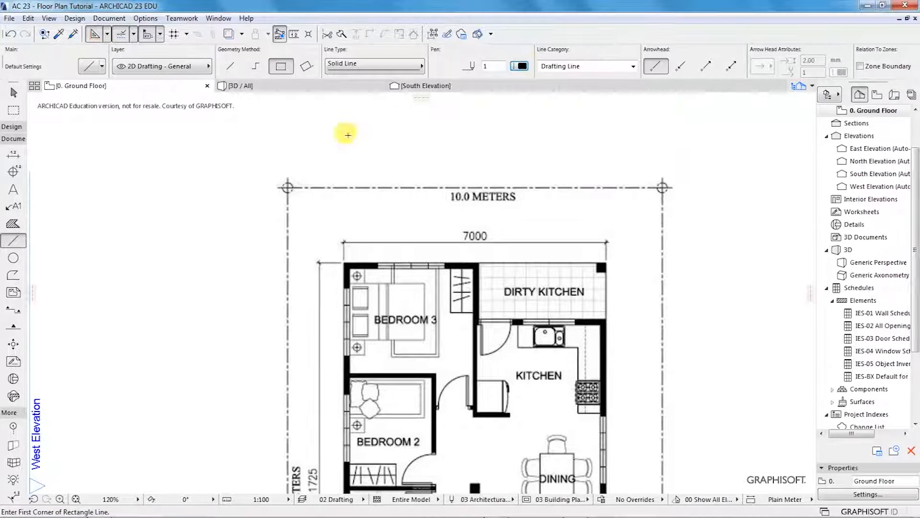
{"action": "left_click", "coordinate": [230, 66]}
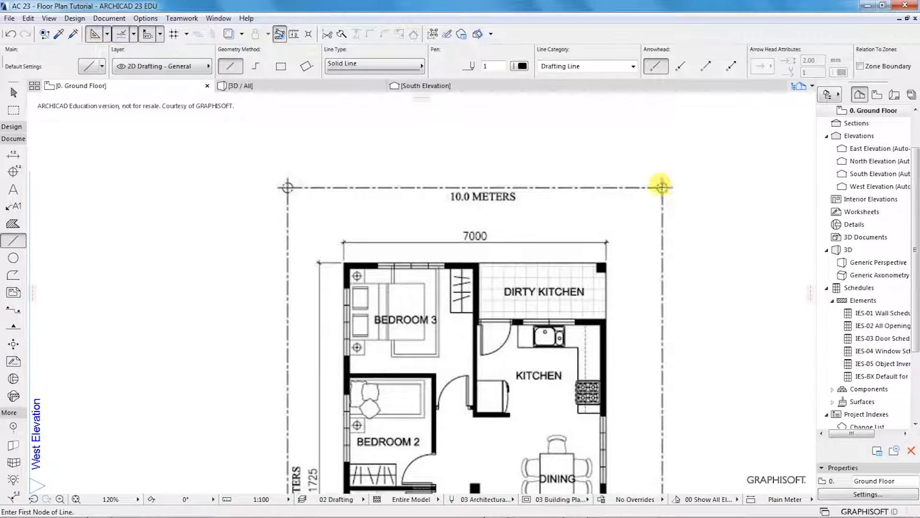
{"action": "scroll", "coordinate": [296, 195], "scroll_direction": "down", "scroll_amount": 1}
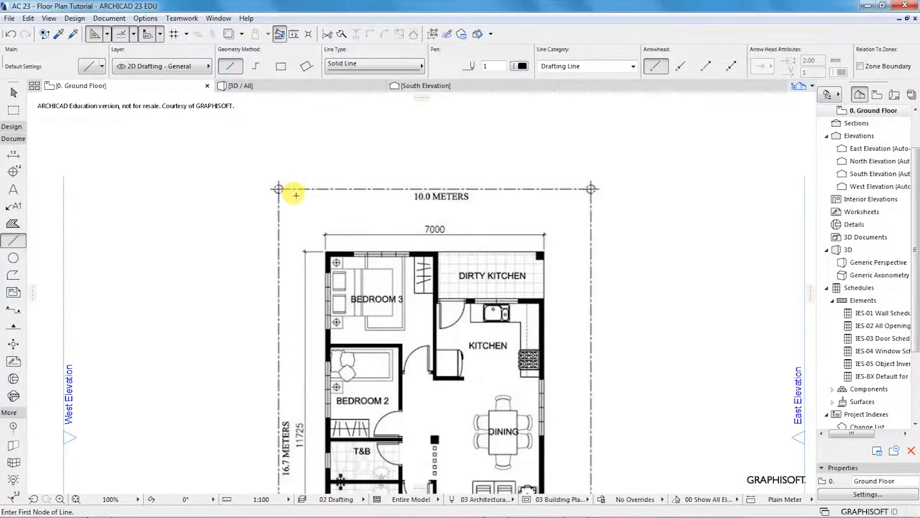
{"action": "scroll", "coordinate": [545, 172], "scroll_direction": "up", "scroll_amount": 1}
{"action": "scroll", "coordinate": [422, 119], "scroll_direction": "down", "scroll_amount": 4}
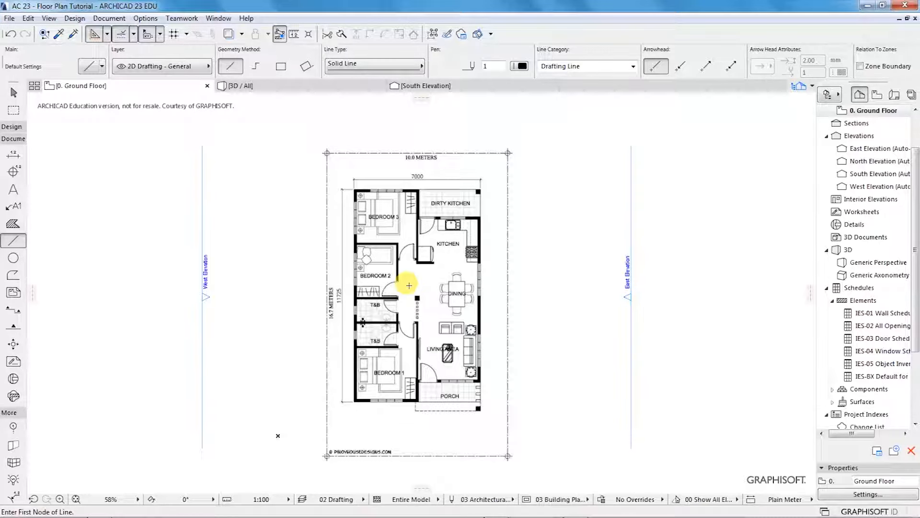
Step: Check the project's working length unit and its available options, then accept the Working Units settings
{"action": "left_click", "coordinate": [144, 18]}
{"action": "mouse_move", "coordinate": [175, 128]}
{"action": "left_click", "coordinate": [261, 131]}
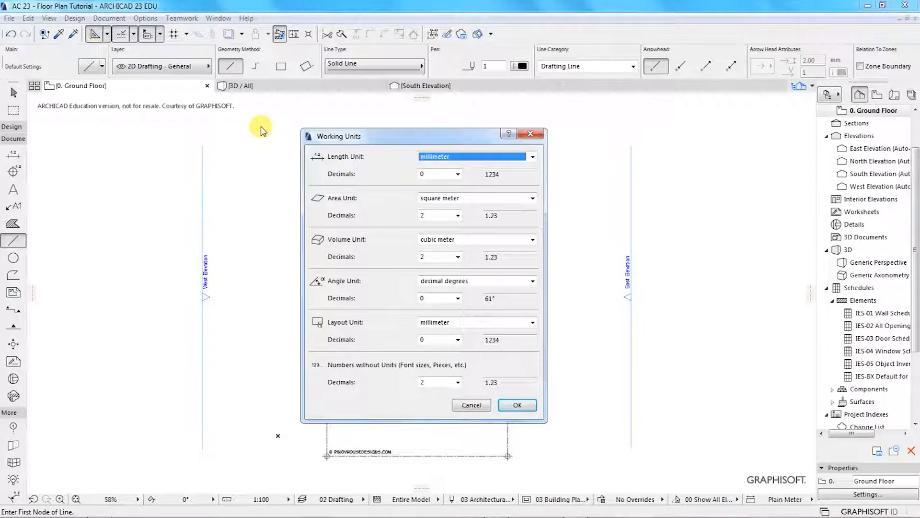
{"action": "left_click", "coordinate": [532, 156]}
{"action": "left_click", "coordinate": [532, 159]}
{"action": "left_click", "coordinate": [516, 405]}
Step: Set the project's dimension standard to Plain Millimeter
{"action": "left_click", "coordinate": [145, 18]}
{"action": "left_click", "coordinate": [328, 160]}
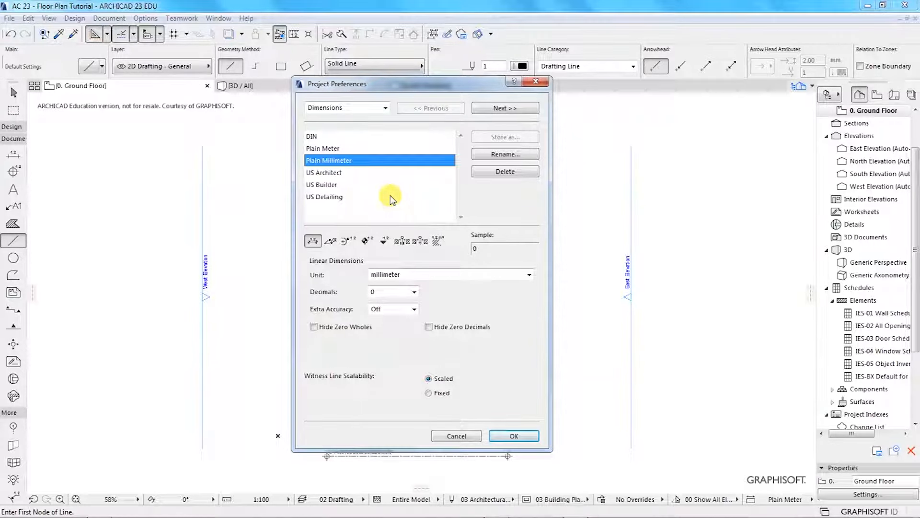
{"action": "left_click", "coordinate": [510, 433]}
Step: Activate the Dimension tool and set its default witness line to the custom-length type
{"action": "left_click", "coordinate": [109, 18]}
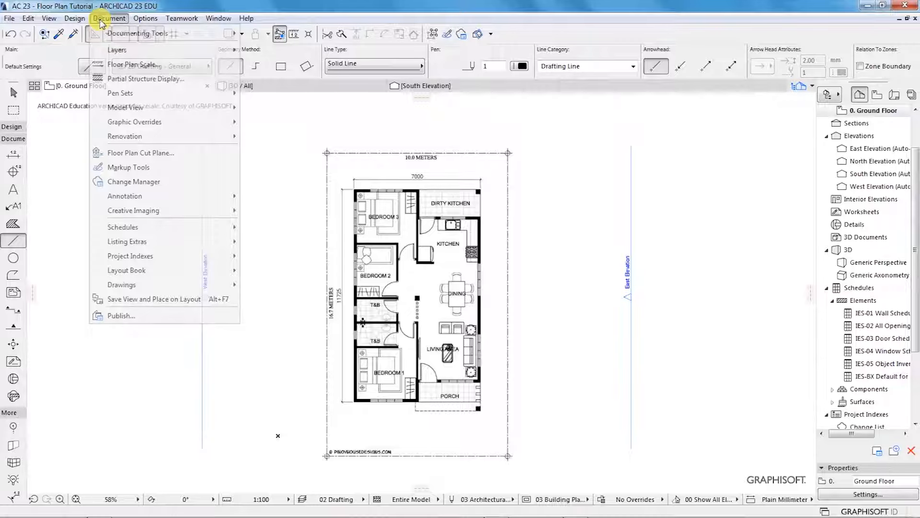
{"action": "mouse_move", "coordinate": [110, 33]}
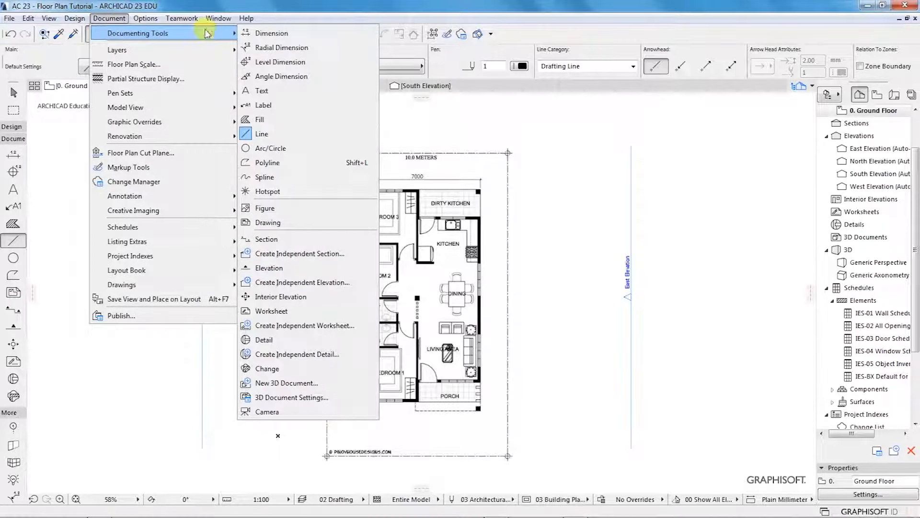
{"action": "left_click", "coordinate": [263, 34]}
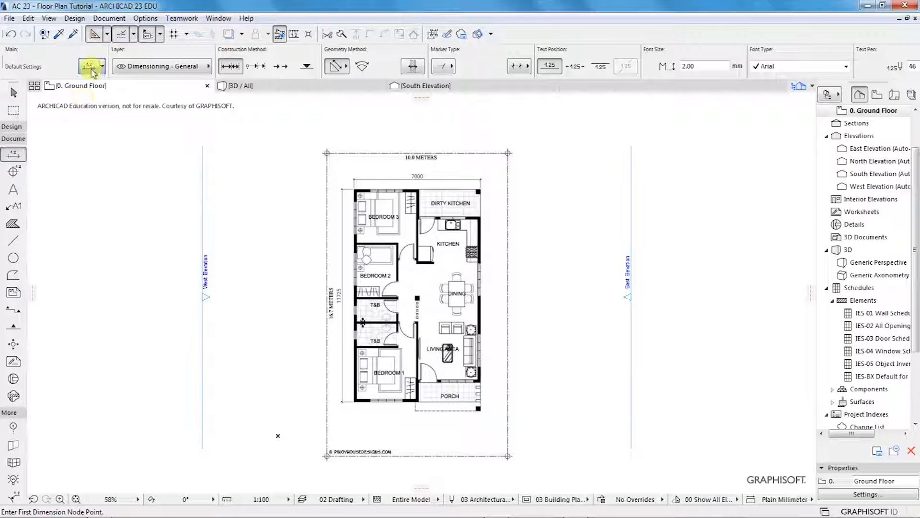
{"action": "key", "text": "ctrl+t"}
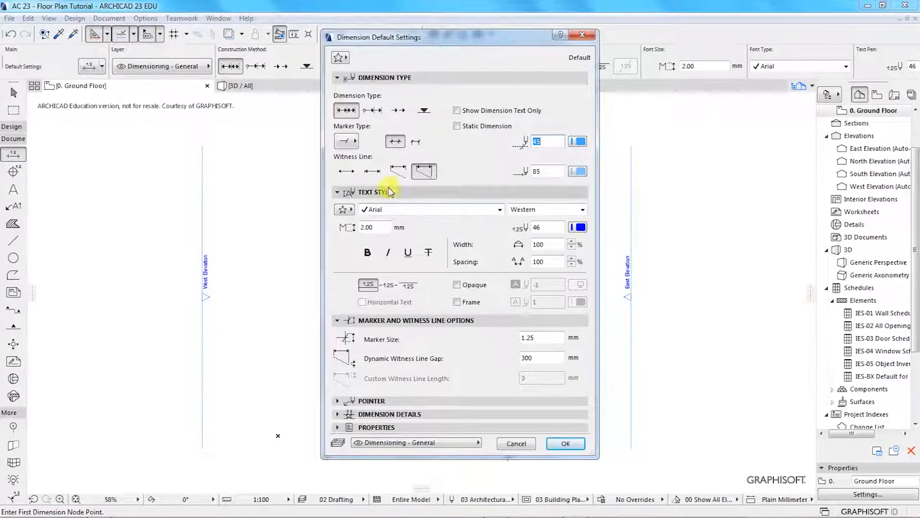
{"action": "left_click", "coordinate": [398, 171]}
{"action": "left_click", "coordinate": [424, 172]}
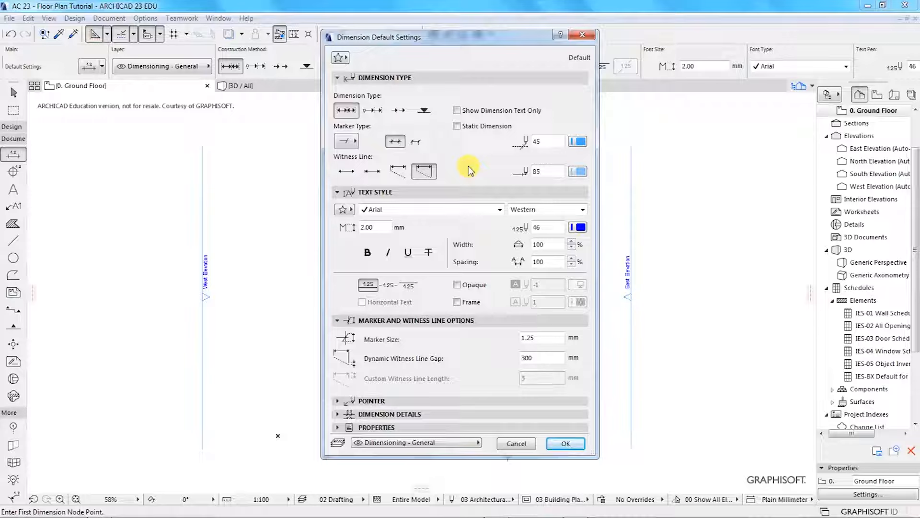
{"action": "left_click", "coordinate": [399, 172]}
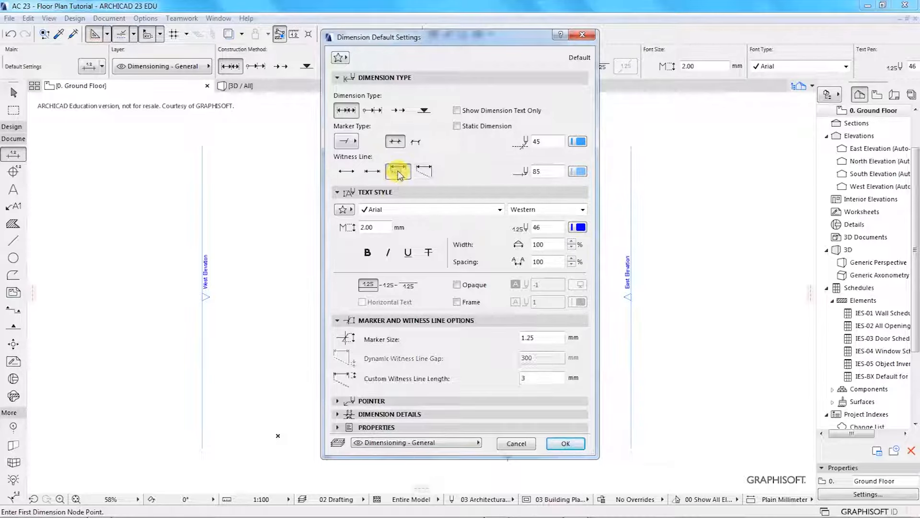
Step: Set the default dimension text to Century Gothic, position it within the dimension line, and accept the settings
{"action": "left_click", "coordinate": [389, 210]}
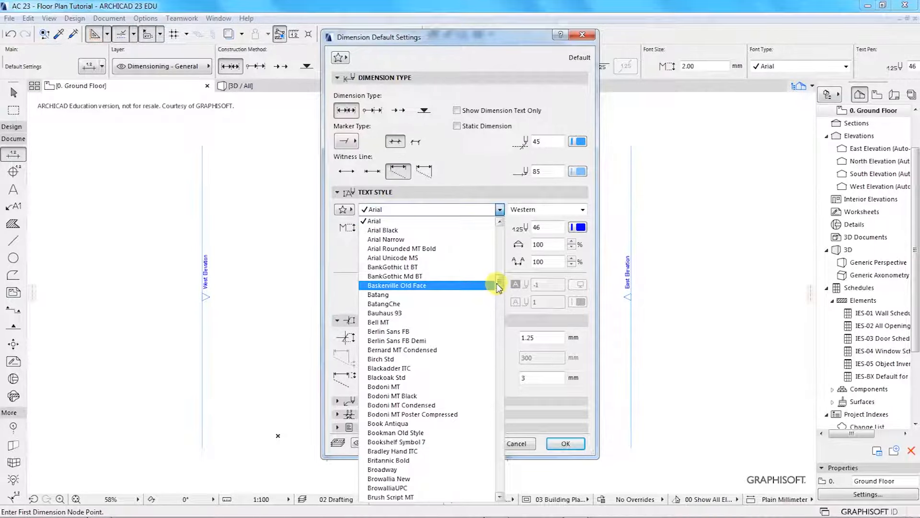
{"action": "left_click_drag", "start_coordinate": [500, 289], "coordinate": [499, 307]}
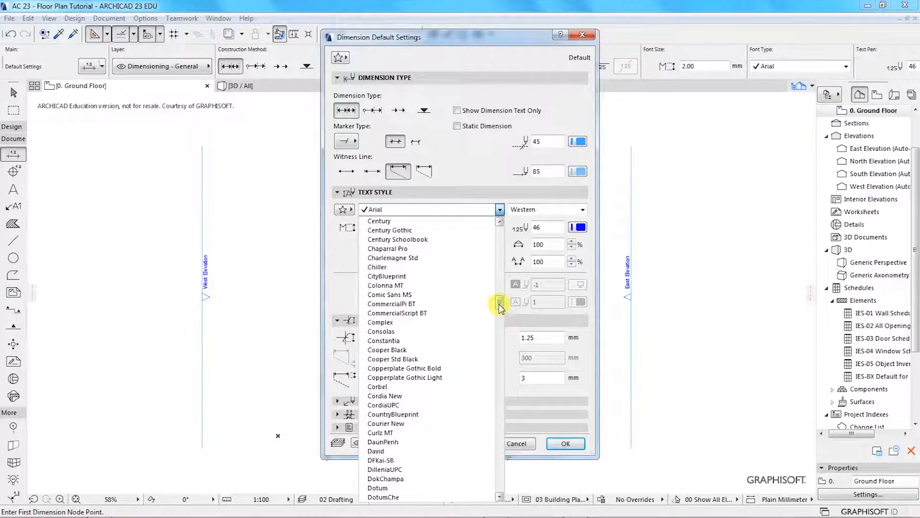
{"action": "left_click", "coordinate": [382, 230]}
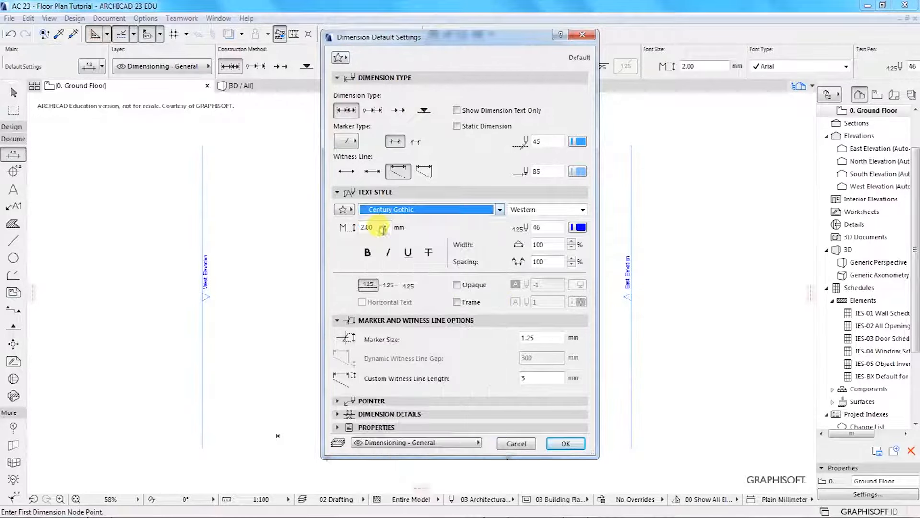
{"action": "left_click", "coordinate": [388, 287]}
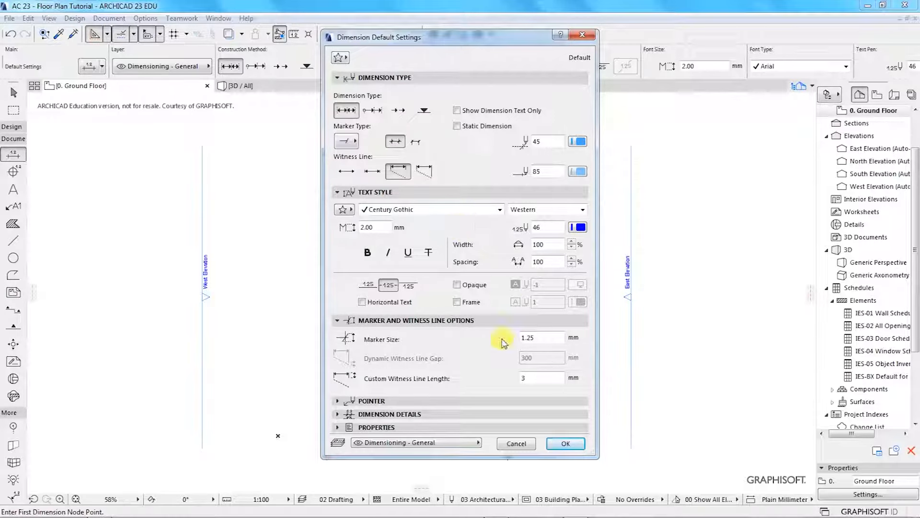
{"action": "left_click", "coordinate": [351, 143]}
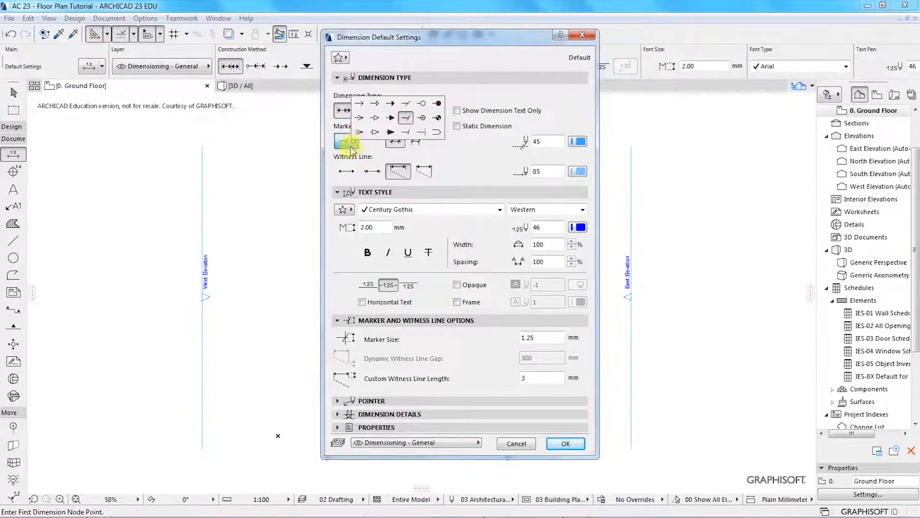
{"action": "left_click", "coordinate": [349, 143]}
{"action": "left_click", "coordinate": [577, 142]}
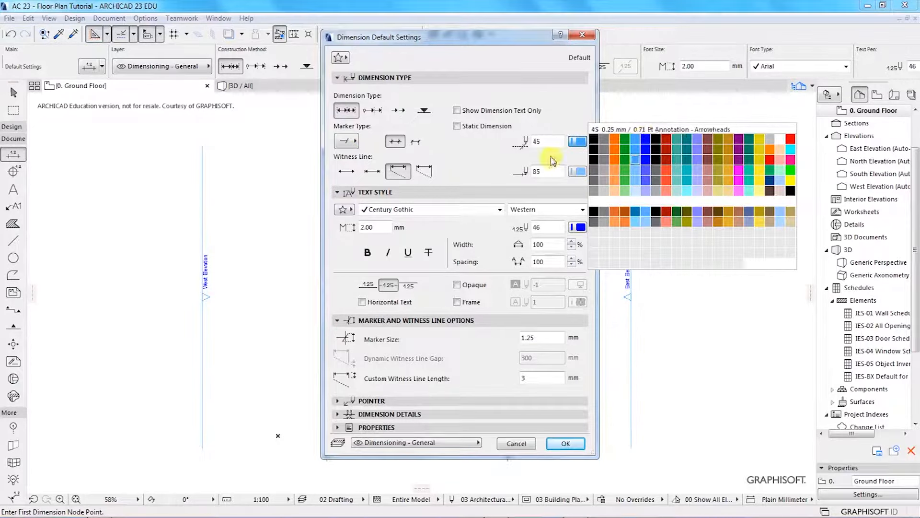
{"action": "left_click", "coordinate": [577, 156]}
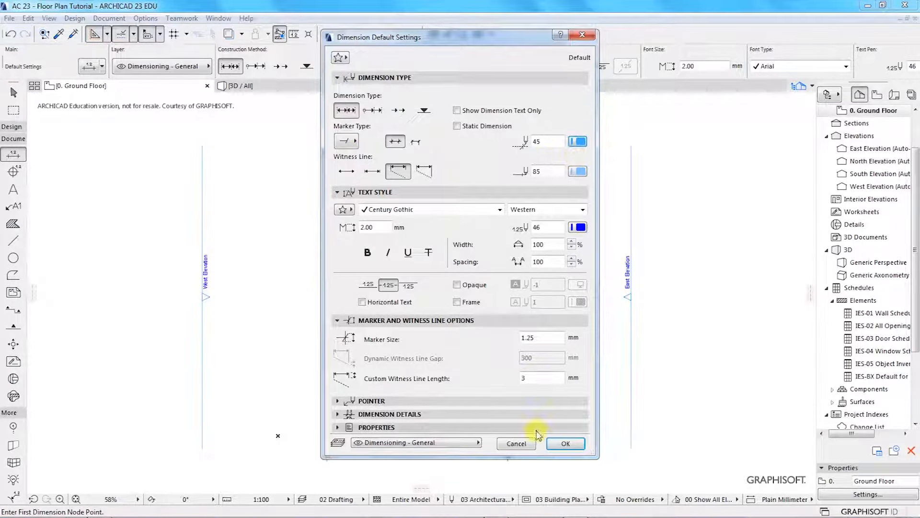
{"action": "left_click", "coordinate": [561, 444]}
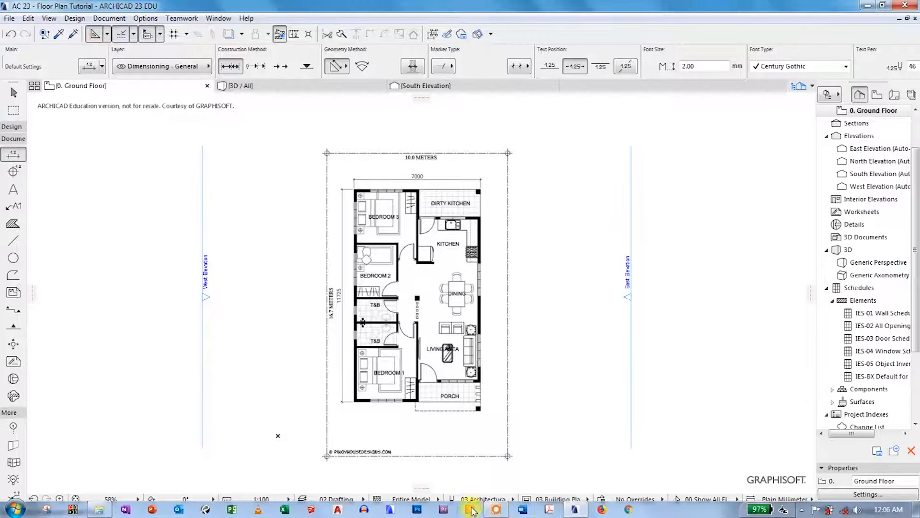
Step: Draw a vertical line up from the plot's upper-right corner marker and a horizontal line running left from it above the image
{"action": "mouse_move", "coordinate": [498, 515]}
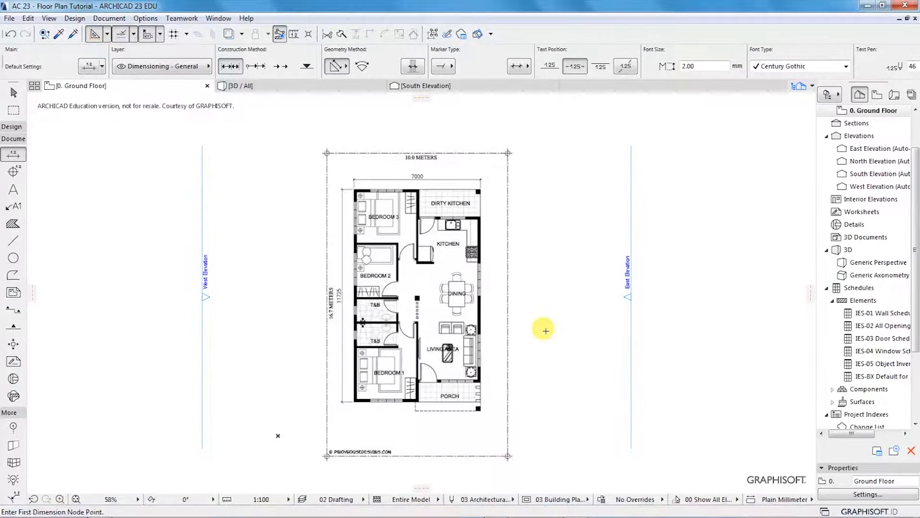
{"action": "left_click", "coordinate": [13, 240]}
{"action": "scroll", "coordinate": [491, 128], "scroll_direction": "up", "scroll_amount": 4}
{"action": "left_click", "coordinate": [526, 181]}
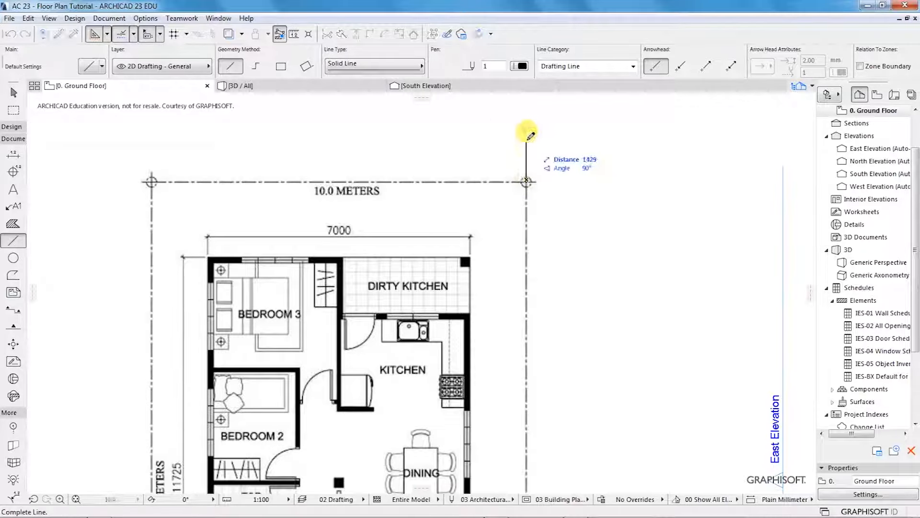
{"action": "left_click", "coordinate": [526, 118]}
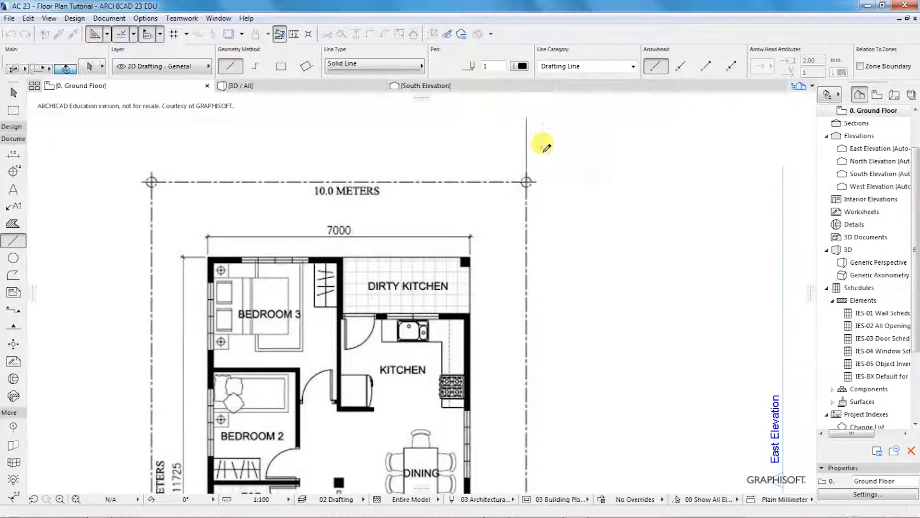
{"action": "left_click", "coordinate": [526, 145]}
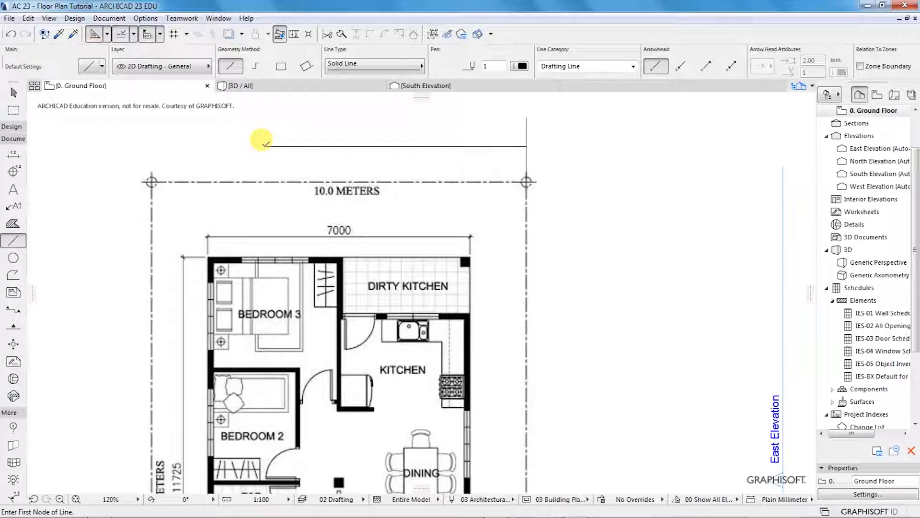
Step: Draw a vertical line at the horizontal line's left end and stretch its lower end down past the 10.0 METERS boundary
{"action": "left_click", "coordinate": [264, 145]}
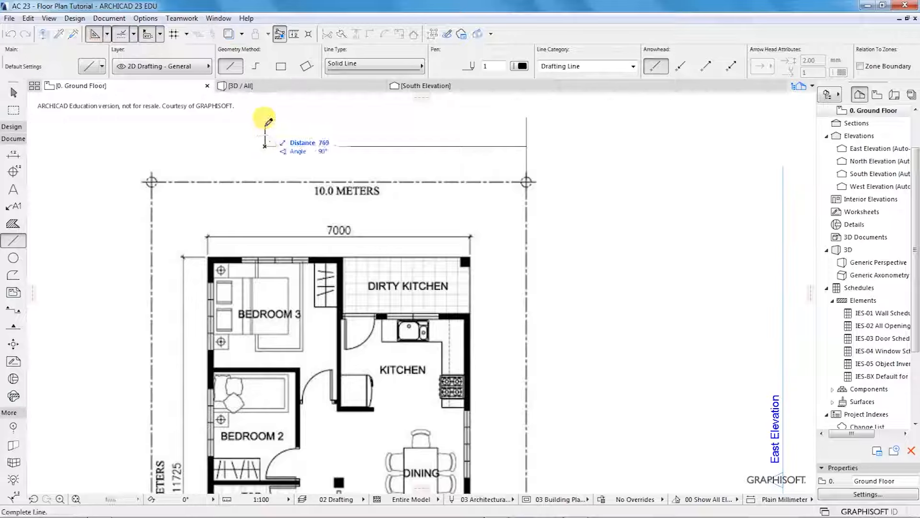
{"action": "left_click", "coordinate": [265, 109]}
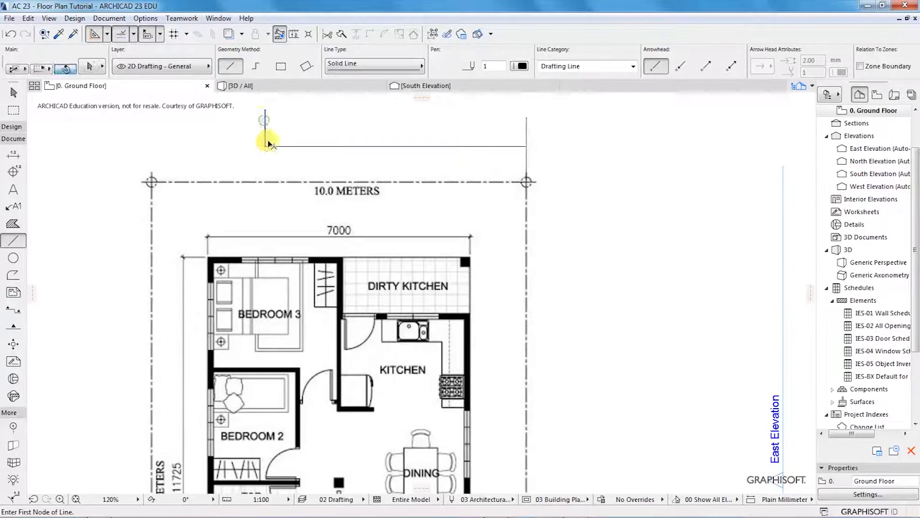
{"action": "left_click", "coordinate": [265, 145], "text": "shift"}
{"action": "left_click", "coordinate": [265, 144]}
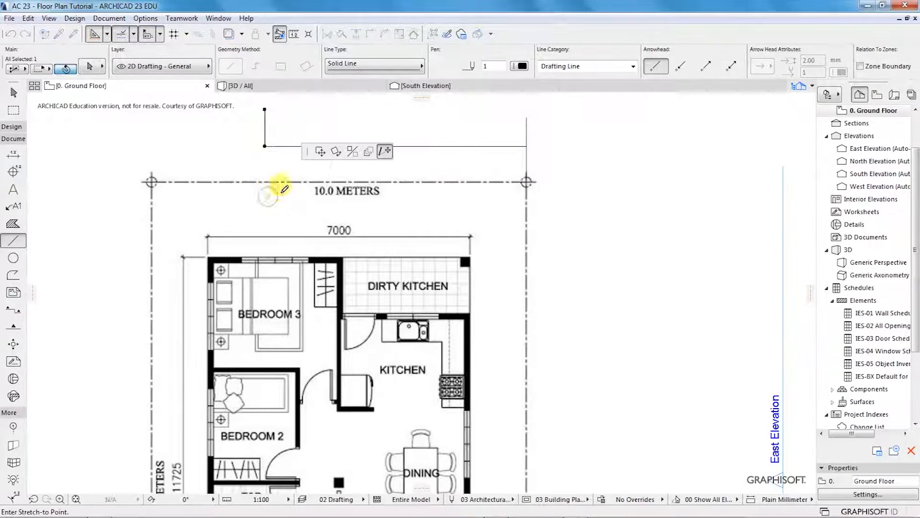
{"action": "left_click", "coordinate": [265, 197]}
{"action": "key", "text": "Escape"}
Step: Draw two short vertical lines, one up from the reference image's upper-left corner and one up from above the plot's upper-left corner marker
{"action": "scroll", "coordinate": [322, 227], "scroll_direction": "down", "scroll_amount": 3}
{"action": "scroll", "coordinate": [310, 272], "scroll_direction": "up", "scroll_amount": 1}
{"action": "scroll", "coordinate": [311, 273], "scroll_direction": "up", "scroll_amount": 1}
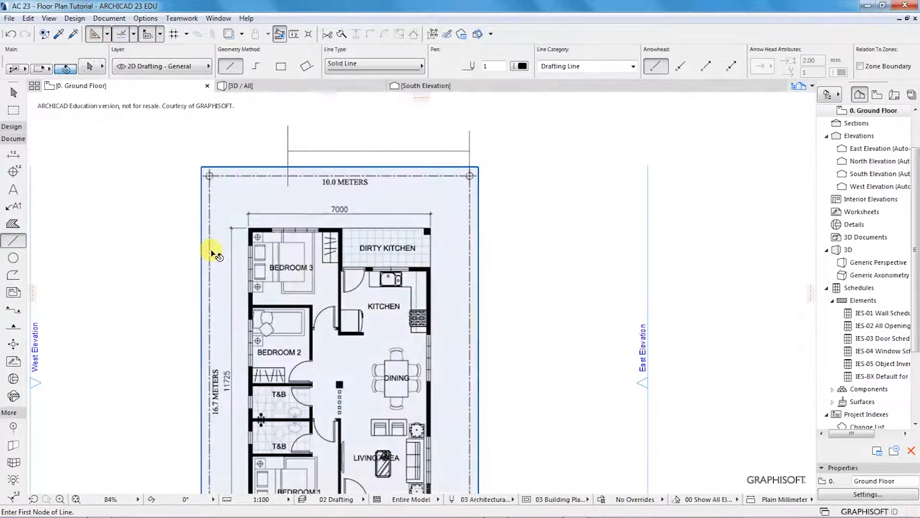
{"action": "left_click", "coordinate": [213, 251], "text": "shift"}
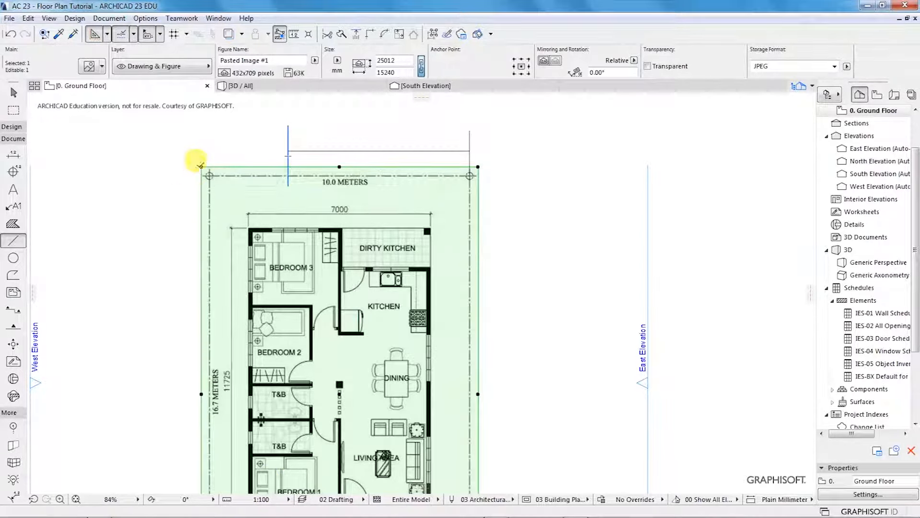
{"action": "scroll", "coordinate": [200, 136], "scroll_direction": "up", "scroll_amount": 1}
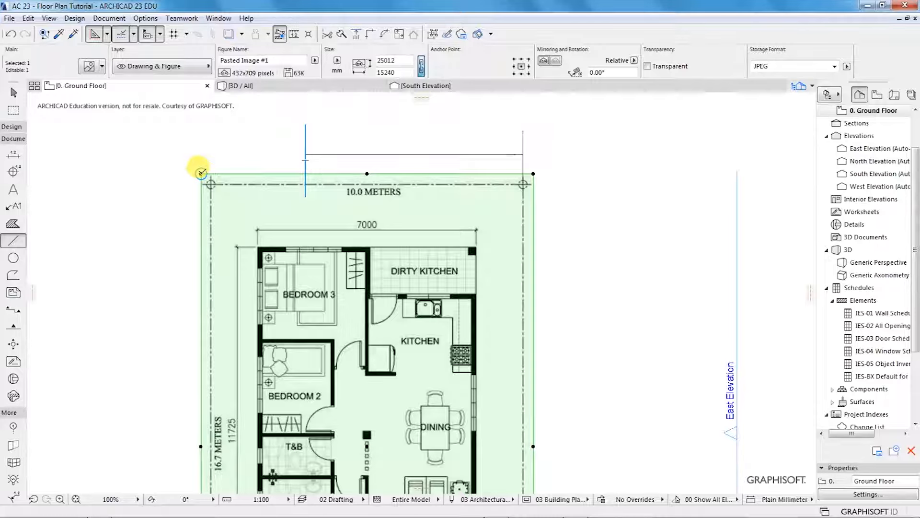
{"action": "key", "text": "Escape"}
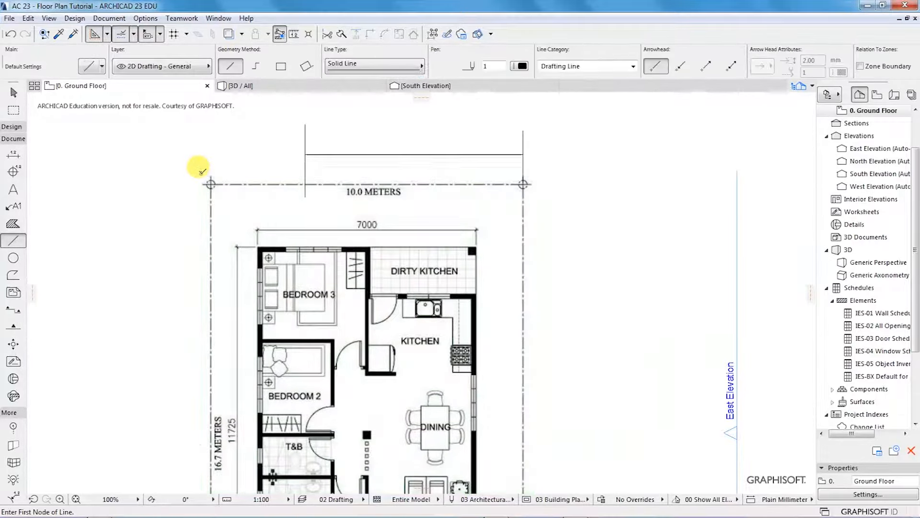
{"action": "left_click", "coordinate": [201, 173]}
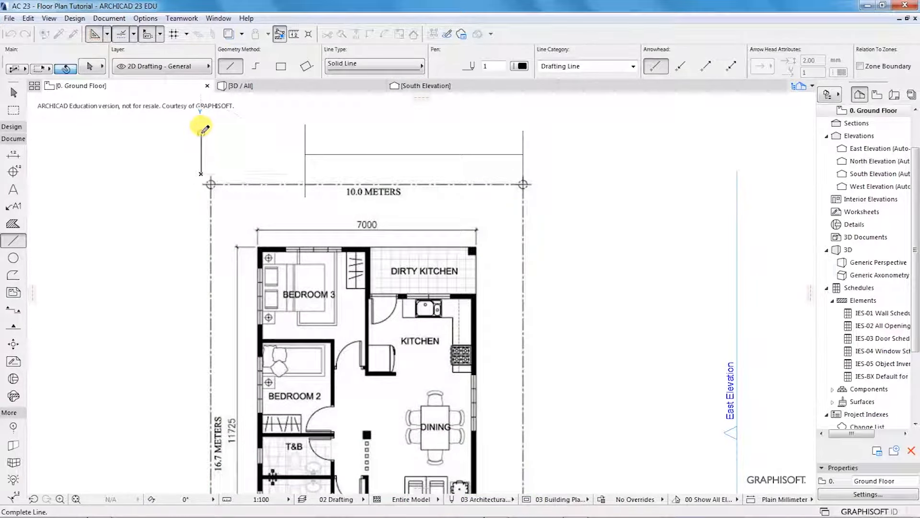
{"action": "left_click", "coordinate": [201, 135]}
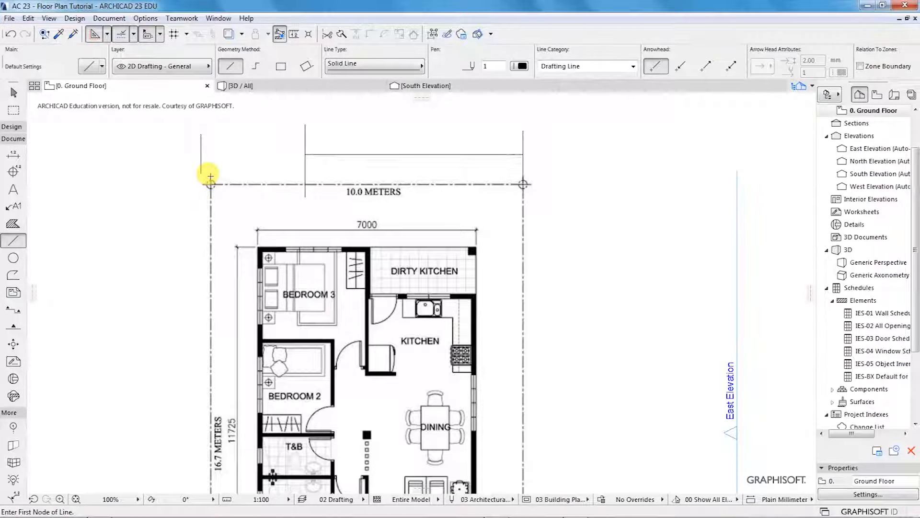
{"action": "left_click", "coordinate": [210, 177]}
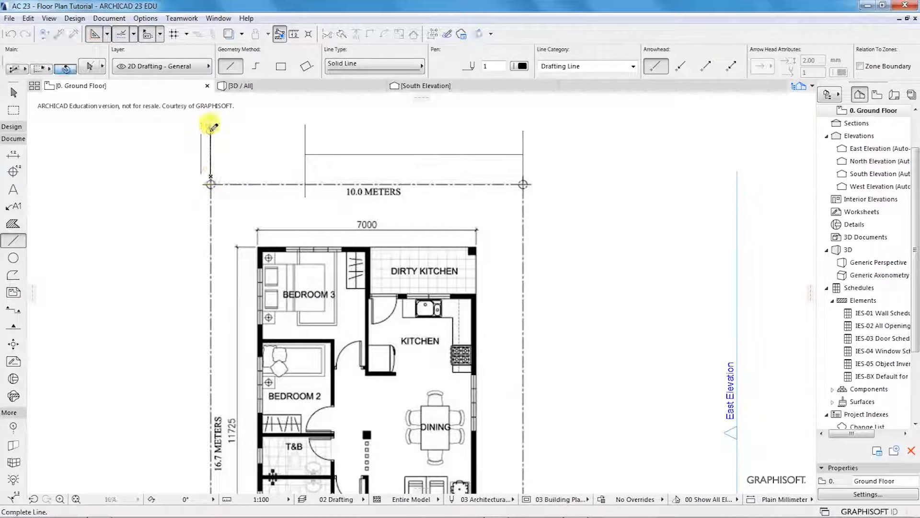
{"action": "left_click", "coordinate": [210, 131]}
Step: Move both short vertical lines together horizontally to the right until the right-hand one meets the long vertical line crossing the 10.0 METERS boundary
{"action": "left_click", "coordinate": [194, 133], "text": "shift"}
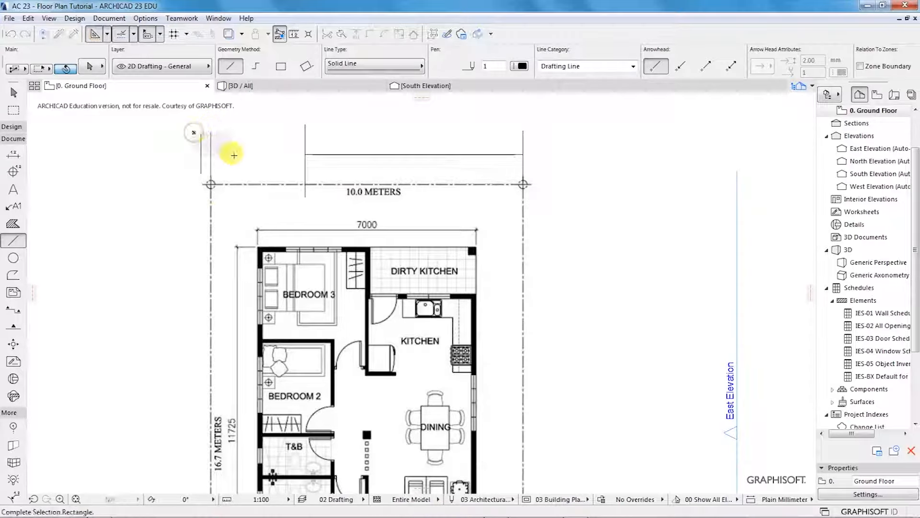
{"action": "left_click", "coordinate": [234, 154]}
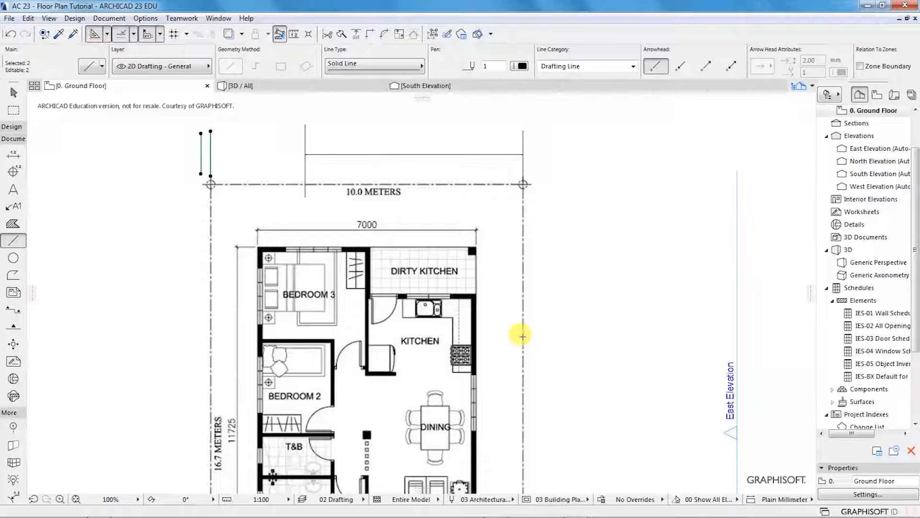
{"action": "mouse_move", "coordinate": [520, 512]}
{"action": "mouse_move", "coordinate": [496, 512]}
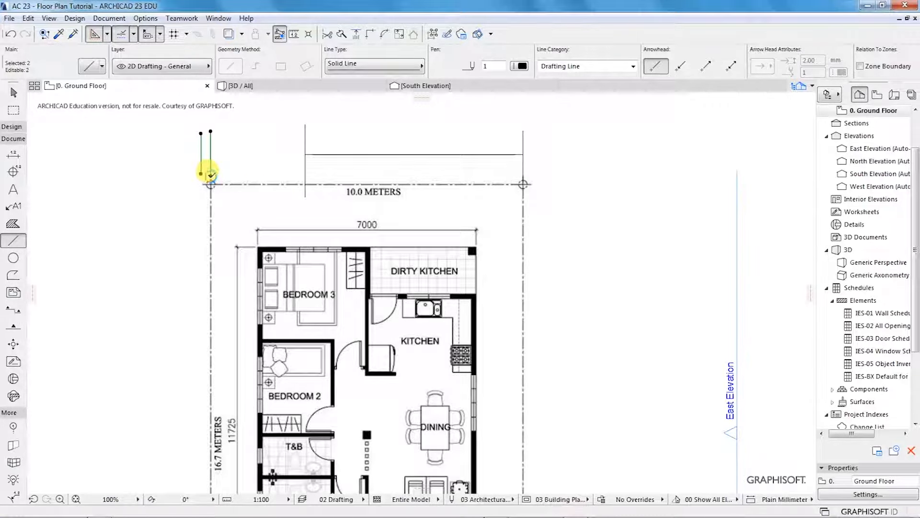
{"action": "right_click", "coordinate": [211, 175]}
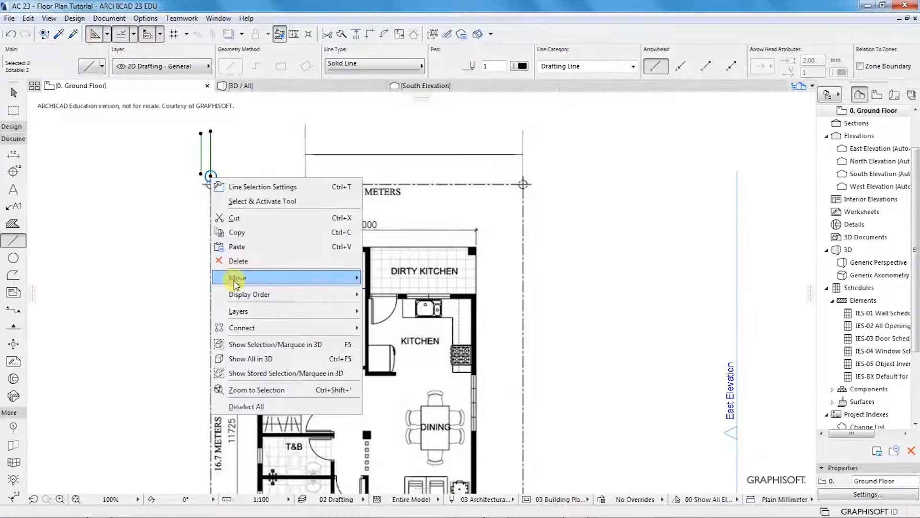
{"action": "mouse_move", "coordinate": [255, 277]}
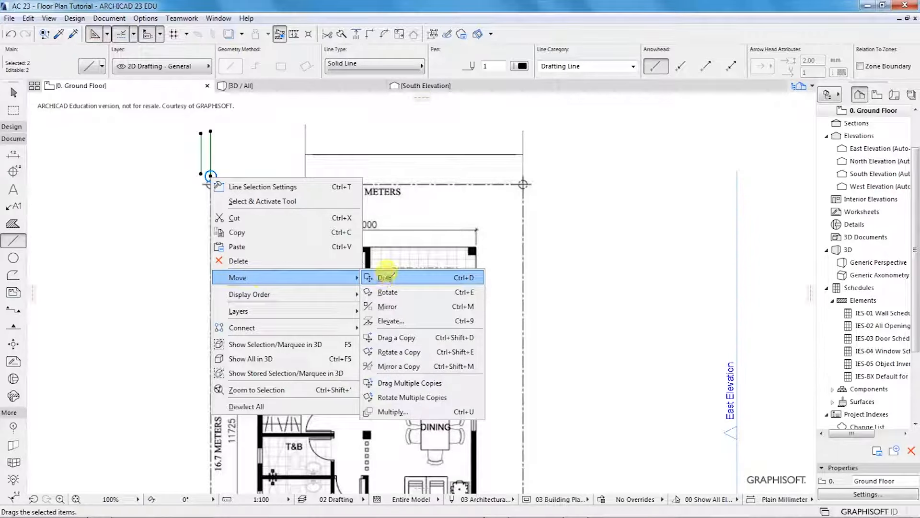
{"action": "left_click", "coordinate": [387, 275]}
{"action": "left_click", "coordinate": [210, 176]}
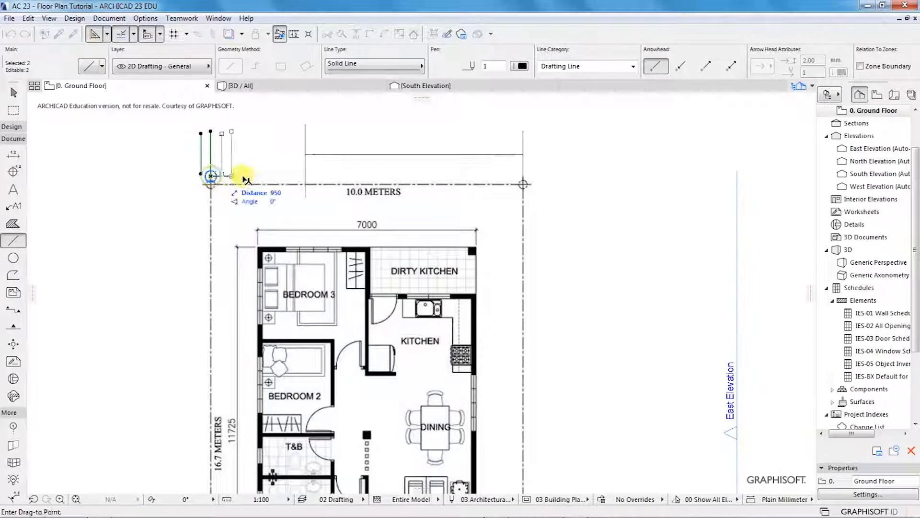
{"action": "left_click", "coordinate": [305, 176]}
{"action": "key", "text": "Escape"}
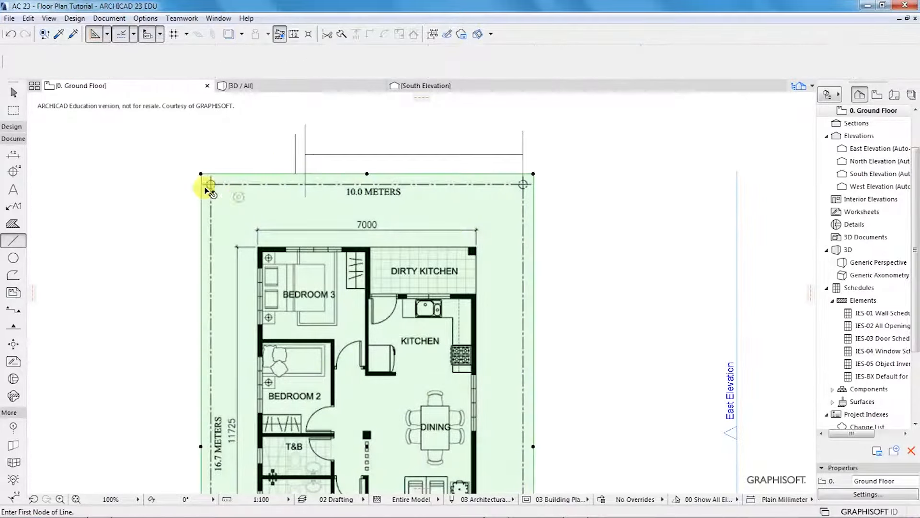
Step: Try to stretch the reference image's upper-left corner horizontally to the lower end of the shifted short line, and undo the stretch
{"action": "left_click", "coordinate": [207, 190], "text": "shift"}
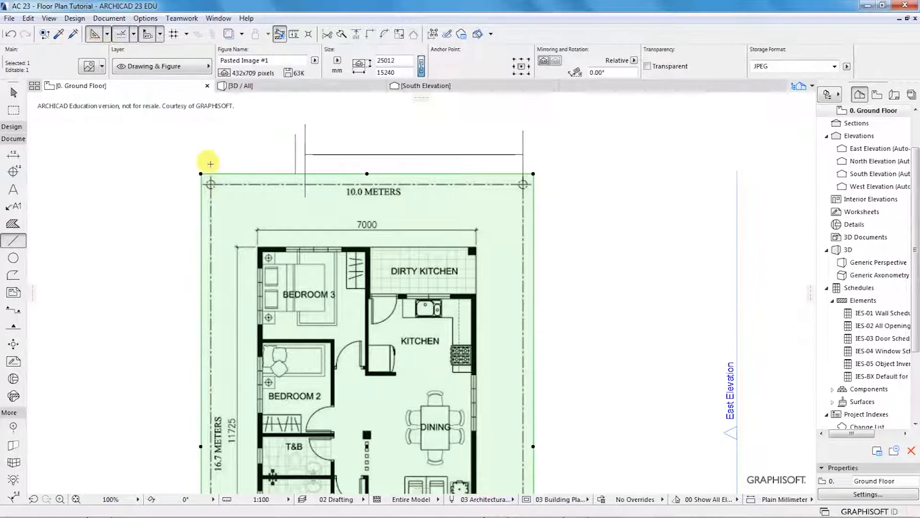
{"action": "scroll", "coordinate": [203, 156], "scroll_direction": "up", "scroll_amount": 2}
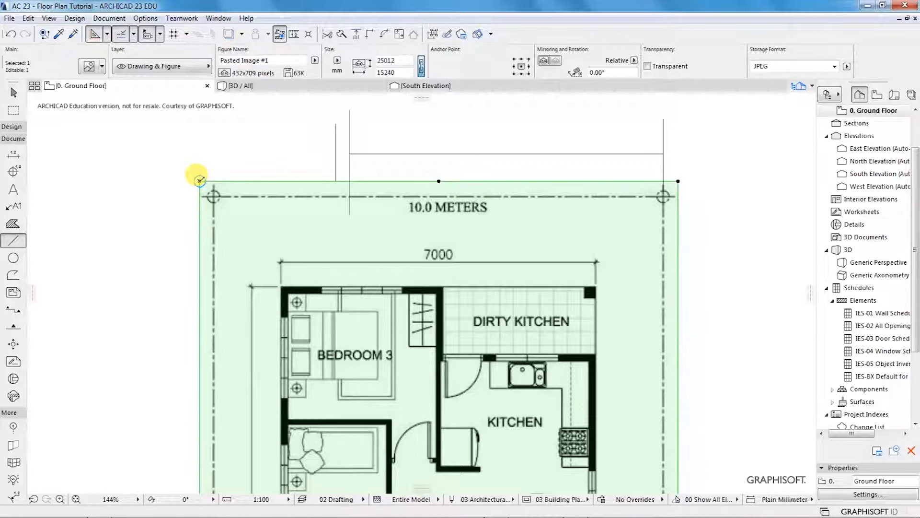
{"action": "left_click", "coordinate": [200, 180]}
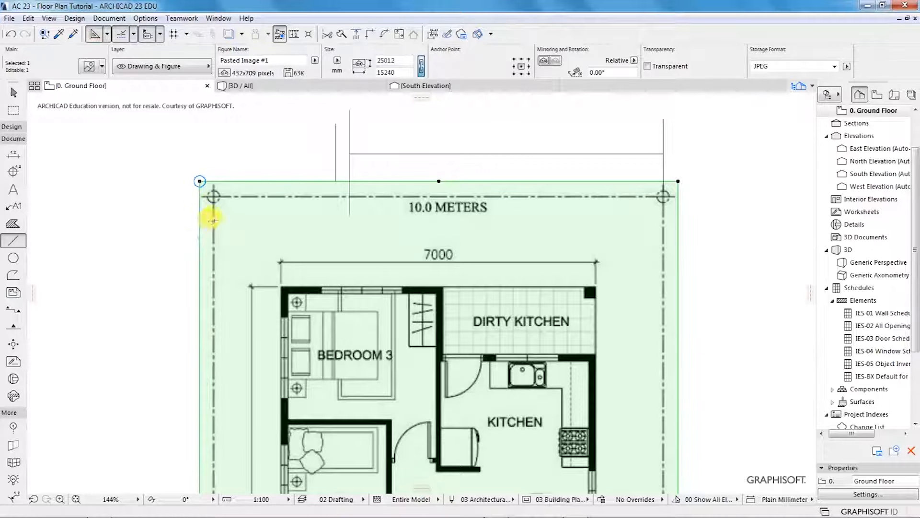
{"action": "key", "text": "Escape"}
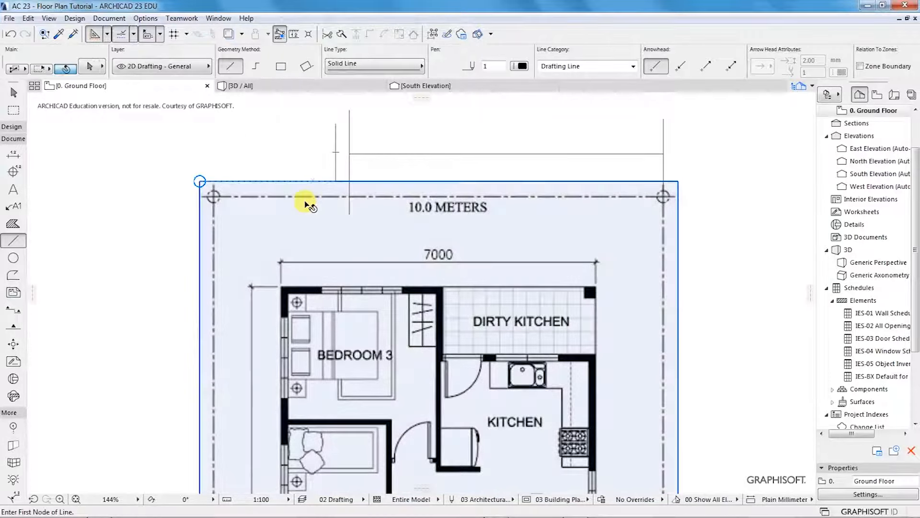
{"action": "left_click", "coordinate": [307, 204], "text": "shift"}
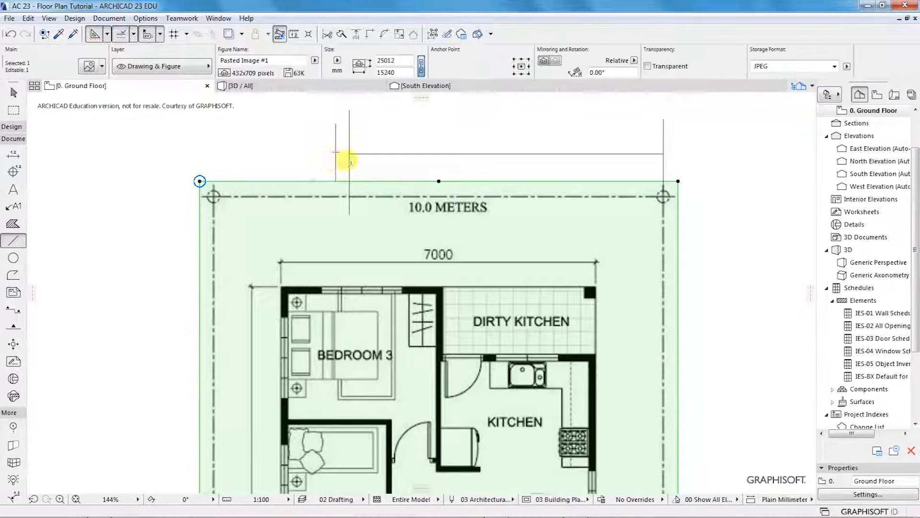
{"action": "left_click", "coordinate": [200, 181]}
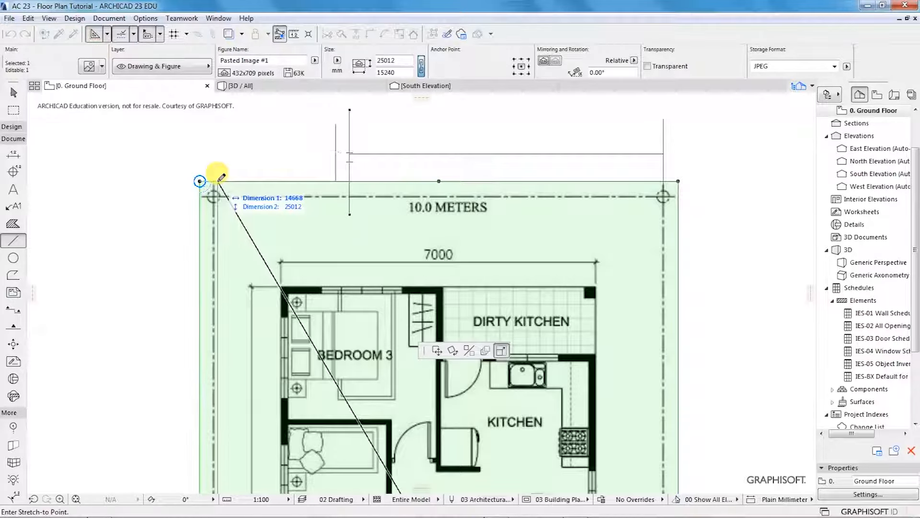
{"action": "left_click", "coordinate": [335, 181]}
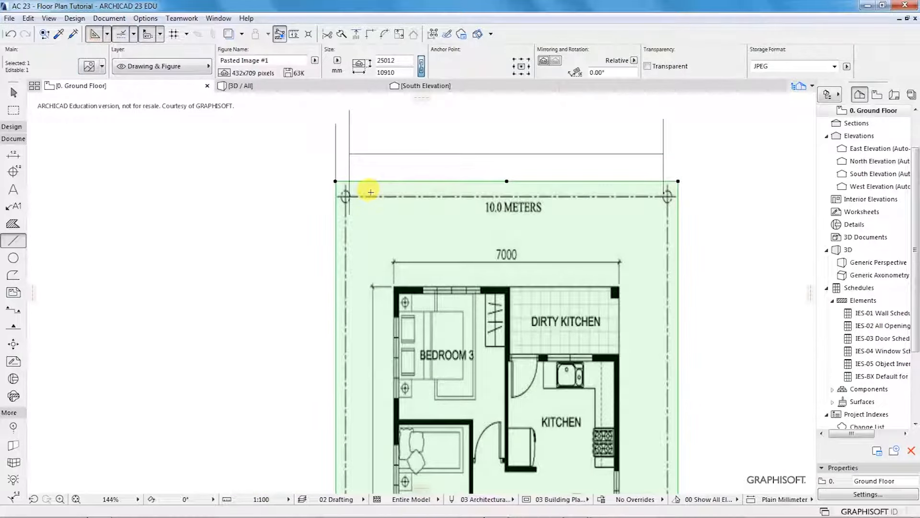
{"action": "scroll", "coordinate": [211, 189], "scroll_direction": "down", "scroll_amount": 1}
{"action": "scroll", "coordinate": [211, 189], "scroll_direction": "down", "scroll_amount": 1}
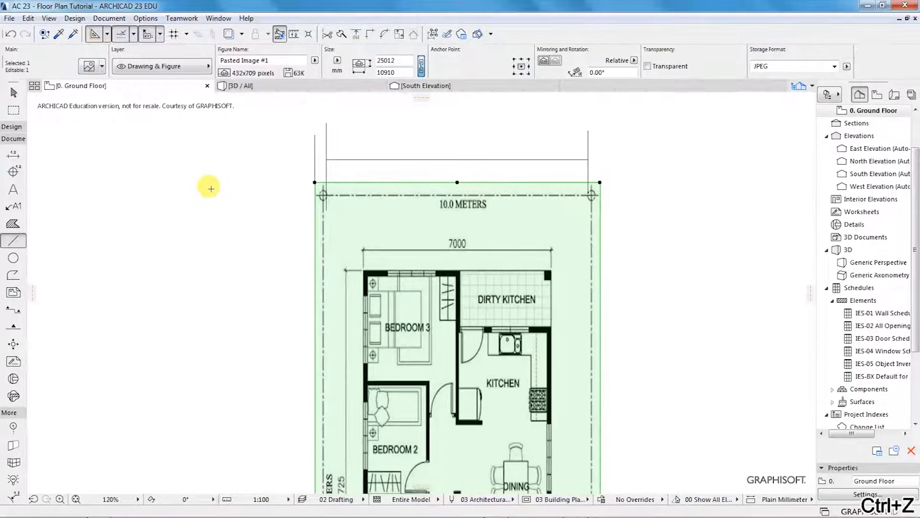
{"action": "key", "text": "ctrl+z"}
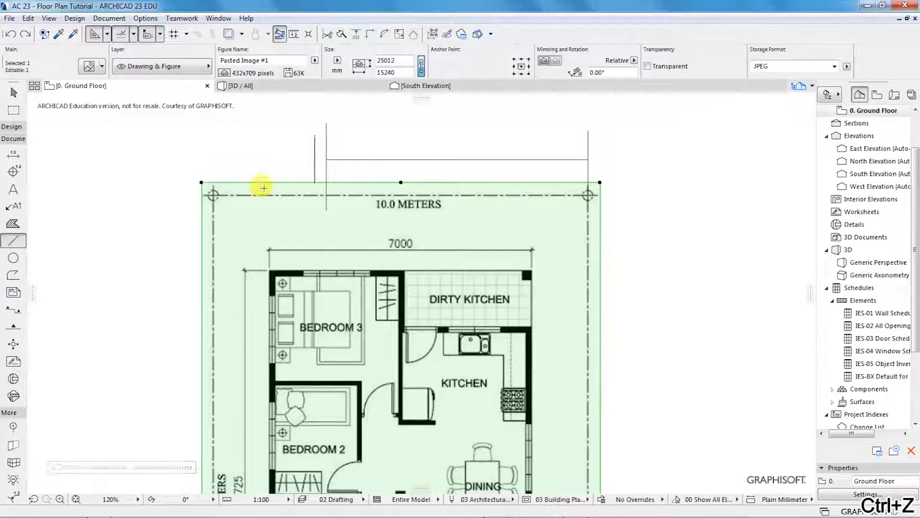
{"action": "left_click", "coordinate": [200, 181]}
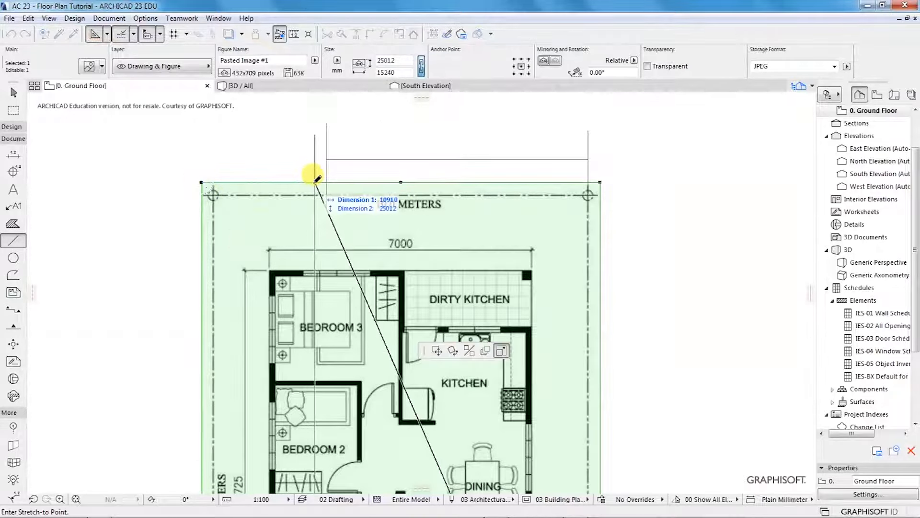
{"action": "left_click", "coordinate": [315, 181]}
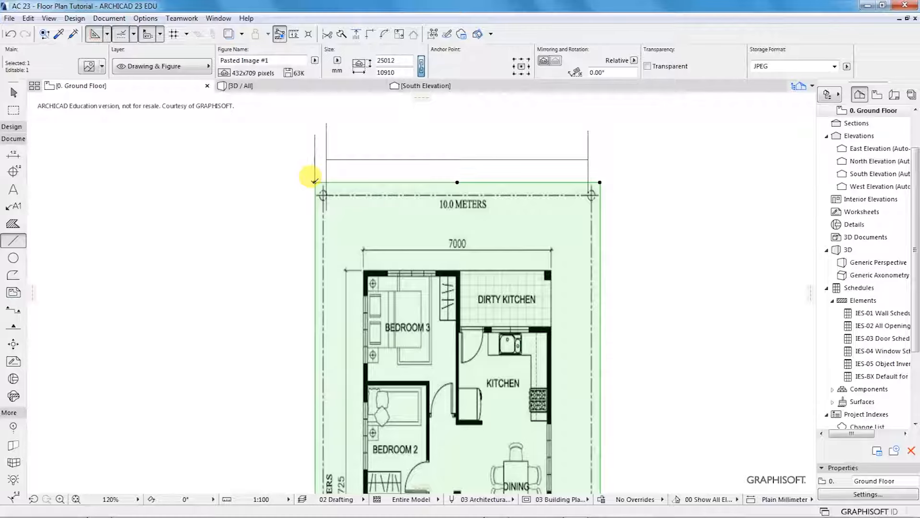
{"action": "key", "text": "ctrl+z"}
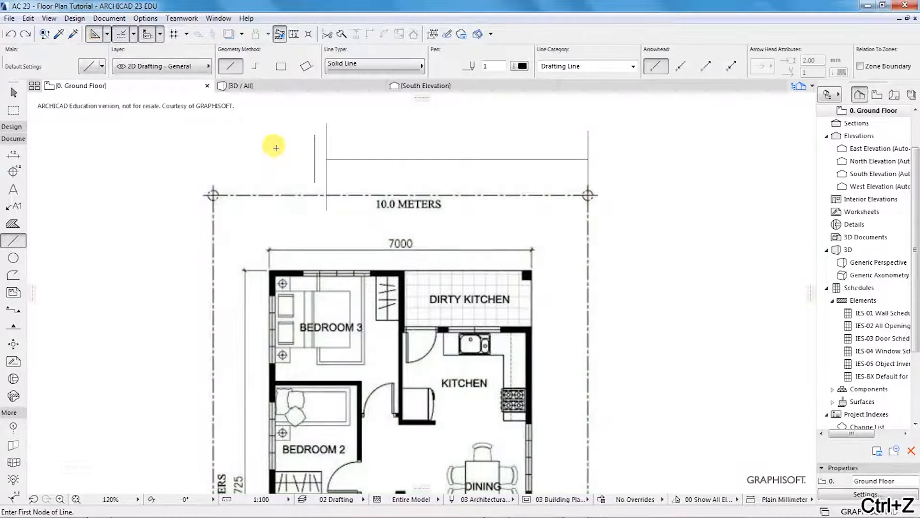
Step: Stretch the lower end of the shifted short vertical line straight down past the plot's bottom boundary
{"action": "scroll", "coordinate": [269, 147], "scroll_direction": "down", "scroll_amount": 5}
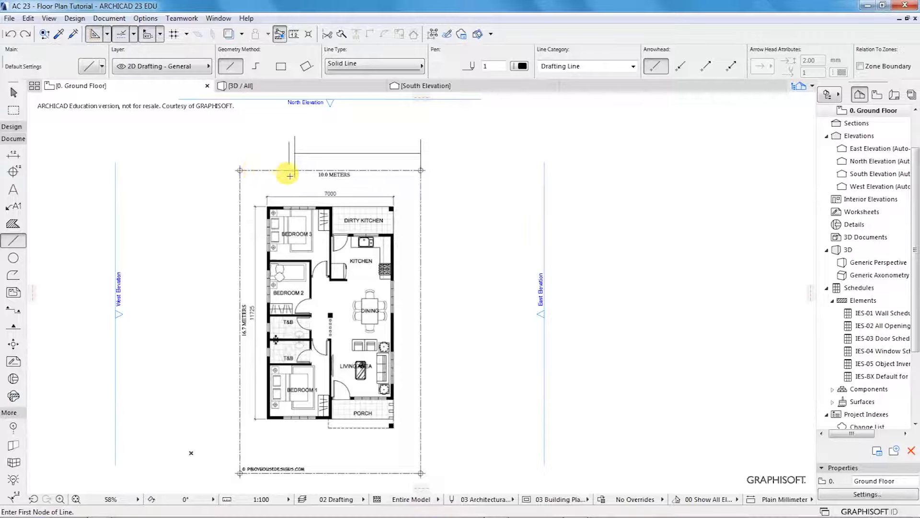
{"action": "scroll", "coordinate": [283, 168], "scroll_direction": "up", "scroll_amount": 5}
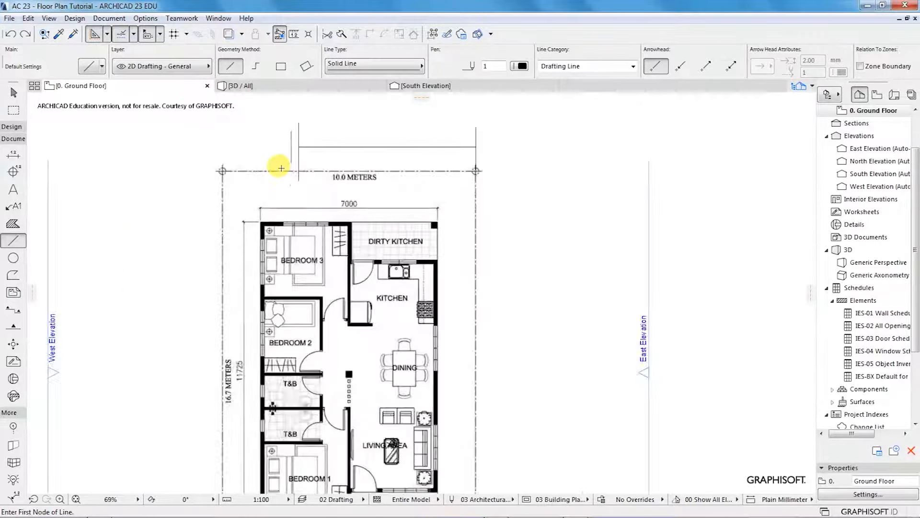
{"action": "left_click", "coordinate": [295, 143], "text": "shift"}
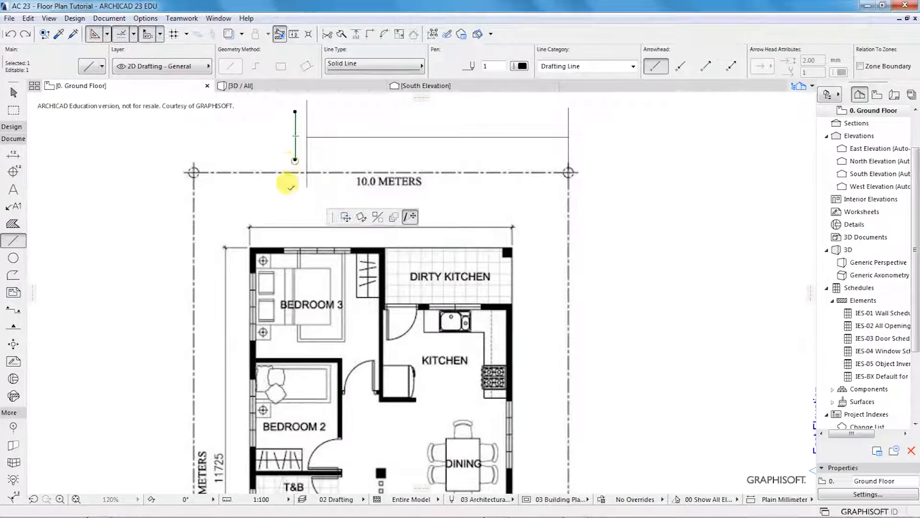
{"action": "left_click", "coordinate": [295, 163]}
{"action": "scroll", "coordinate": [297, 163], "scroll_direction": "down", "scroll_amount": 5}
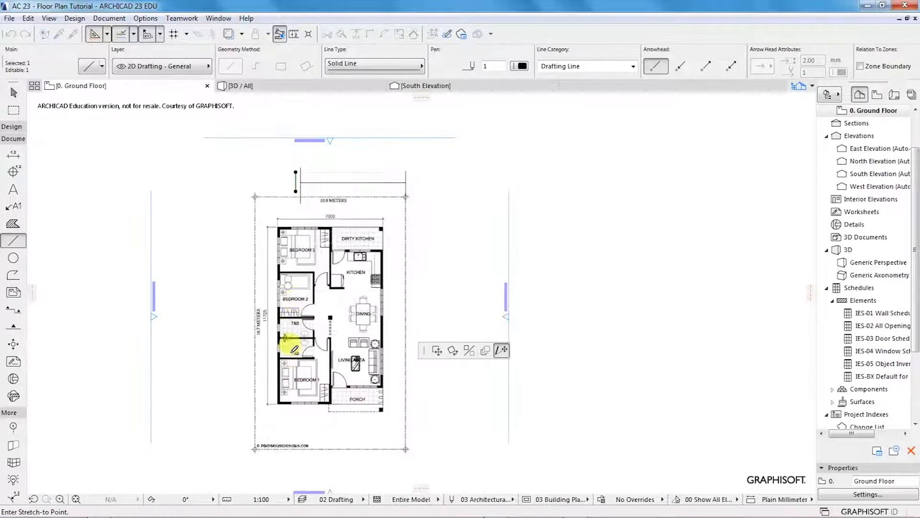
{"action": "left_click", "coordinate": [295, 472]}
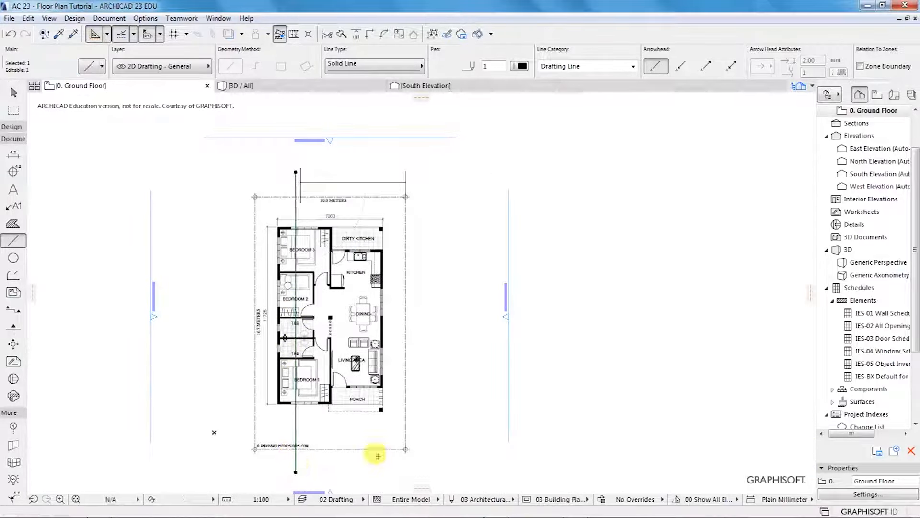
{"action": "key", "text": "Escape"}
Step: Draw a short horizontal line extending to the right from the plot's upper-right corner marker
{"action": "scroll", "coordinate": [410, 189], "scroll_direction": "up", "scroll_amount": 1}
{"action": "scroll", "coordinate": [410, 189], "scroll_direction": "up", "scroll_amount": 5}
{"action": "left_click", "coordinate": [388, 191]}
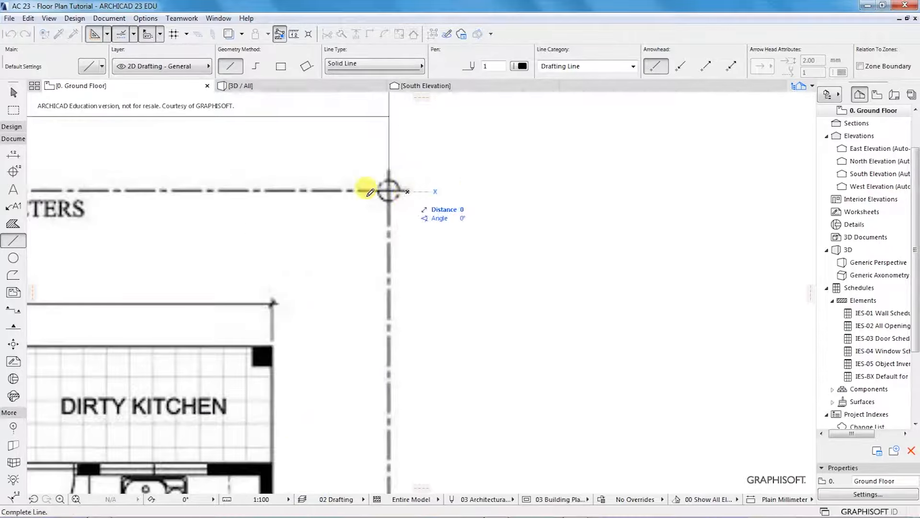
{"action": "scroll", "coordinate": [366, 186], "scroll_direction": "down", "scroll_amount": 2}
{"action": "left_click", "coordinate": [470, 193]}
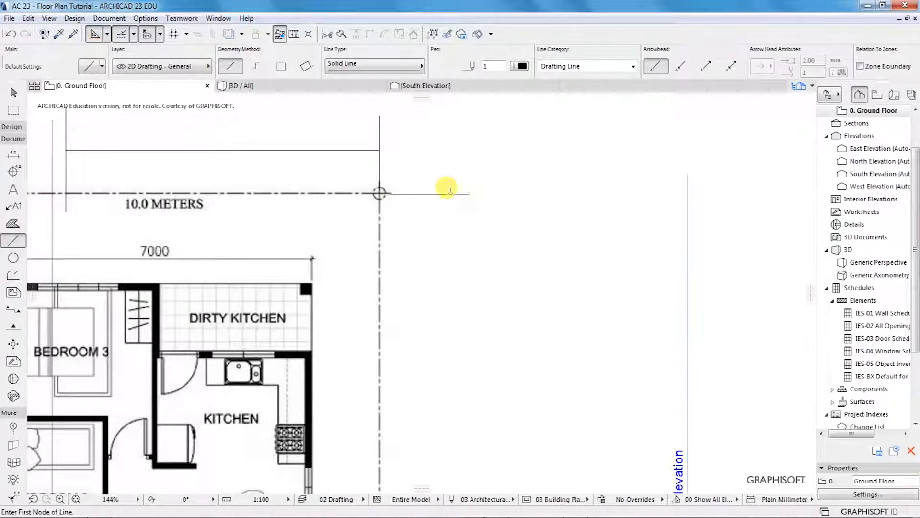
Step: Draw a 16700 mm line straight down from the short line beside the plot's upper-right corner, and a horizontal line from its lower end leftward past the plot
{"action": "left_click", "coordinate": [433, 194]}
{"action": "scroll", "coordinate": [442, 179], "scroll_direction": "down", "scroll_amount": 5}
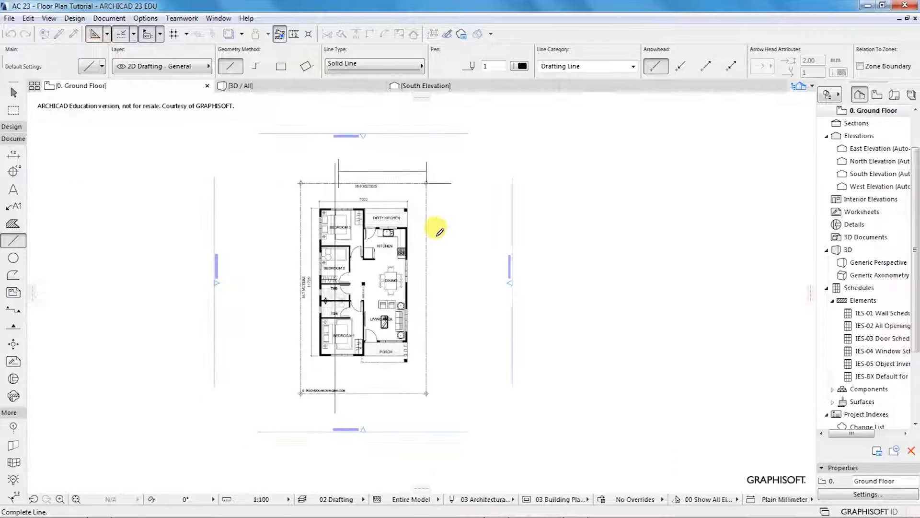
{"action": "scroll", "coordinate": [297, 293], "scroll_direction": "up", "scroll_amount": 5}
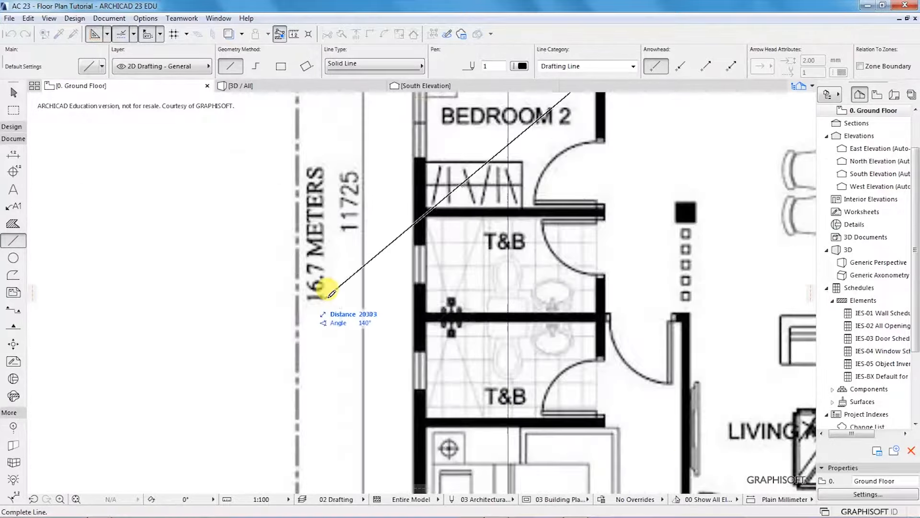
{"action": "scroll", "coordinate": [290, 293], "scroll_direction": "down", "scroll_amount": 5}
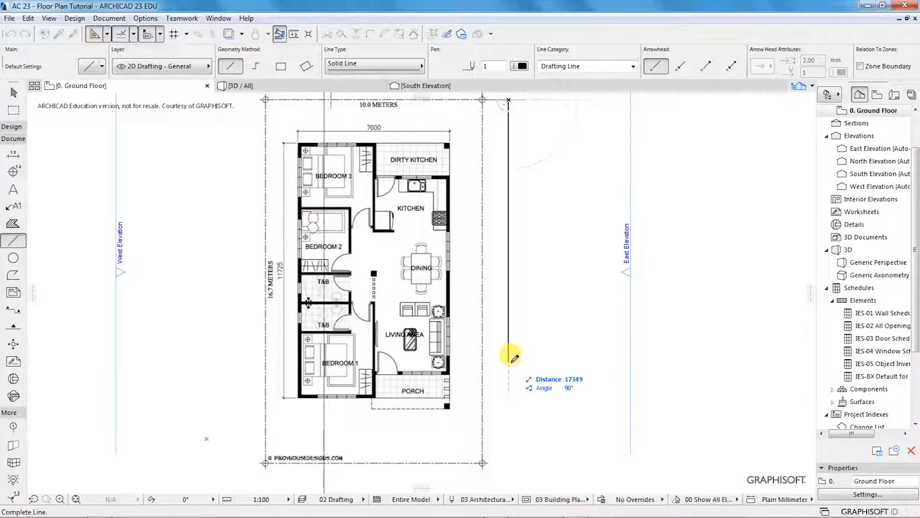
{"action": "type", "text": "16"}
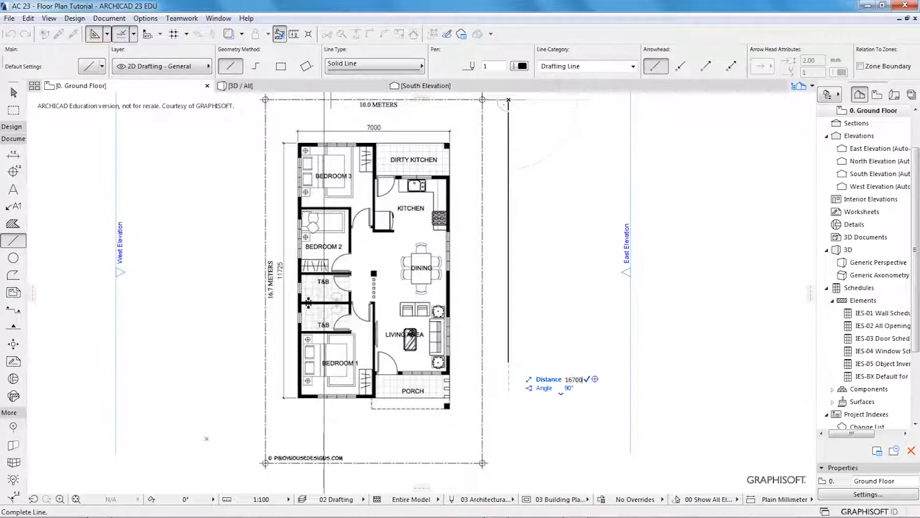
{"action": "type", "text": "700"}
{"action": "key", "text": "Return"}
{"action": "left_click", "coordinate": [507, 351]}
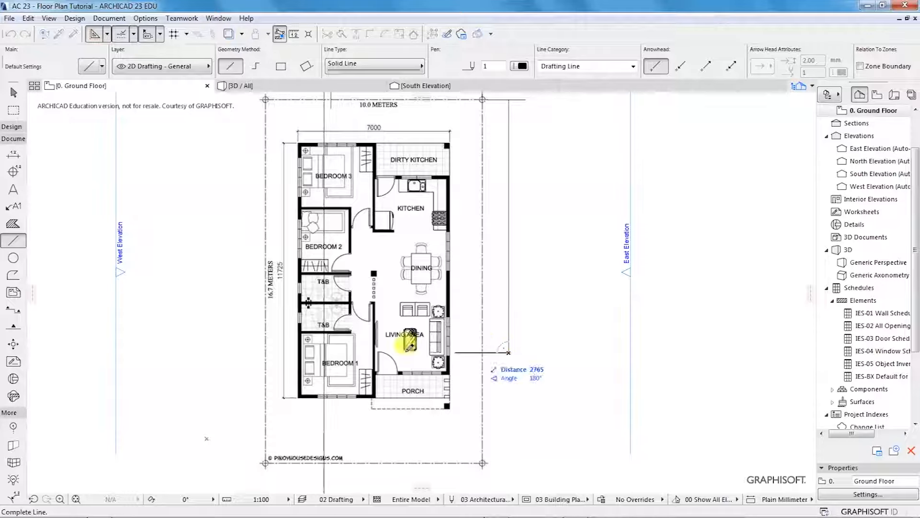
{"action": "left_click", "coordinate": [189, 336]}
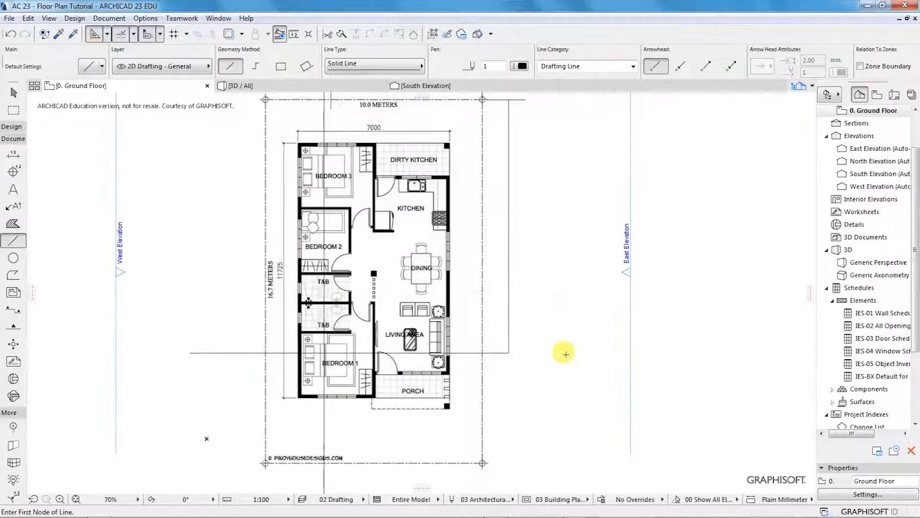
Step: Draw two short horizontal lines extending right, one from the image's lower-right corner and one from the plot's lower-right corner marker
{"action": "scroll", "coordinate": [338, 310], "scroll_direction": "down", "scroll_amount": 2}
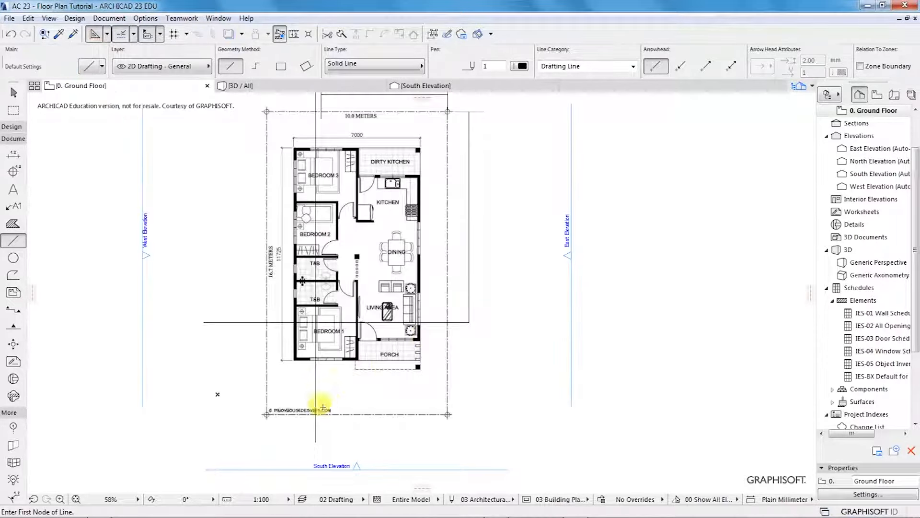
{"action": "left_click", "coordinate": [431, 415], "text": "shift"}
{"action": "scroll", "coordinate": [465, 425], "scroll_direction": "up", "scroll_amount": 5}
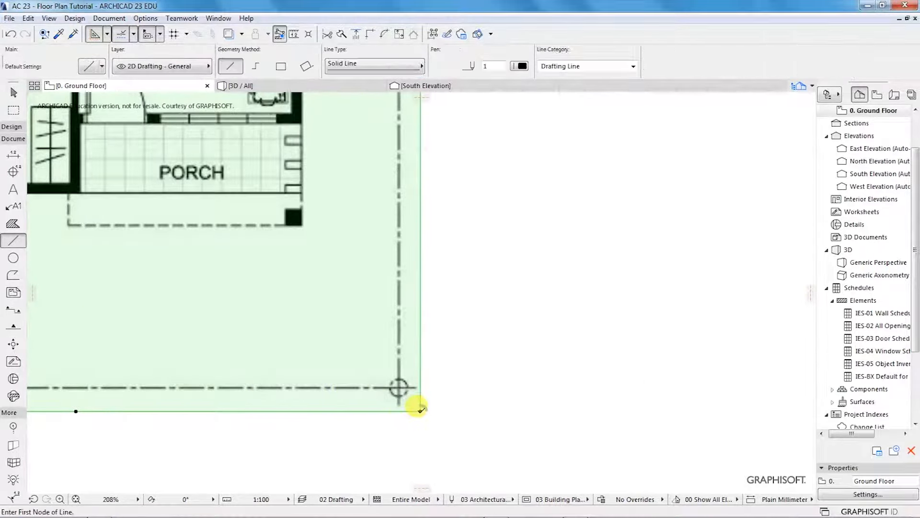
{"action": "left_click", "coordinate": [420, 411]}
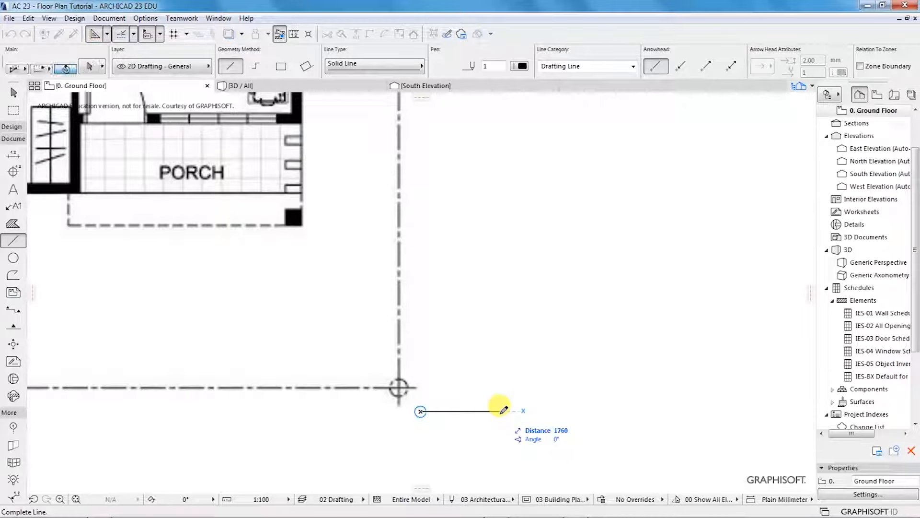
{"action": "left_click", "coordinate": [609, 402]}
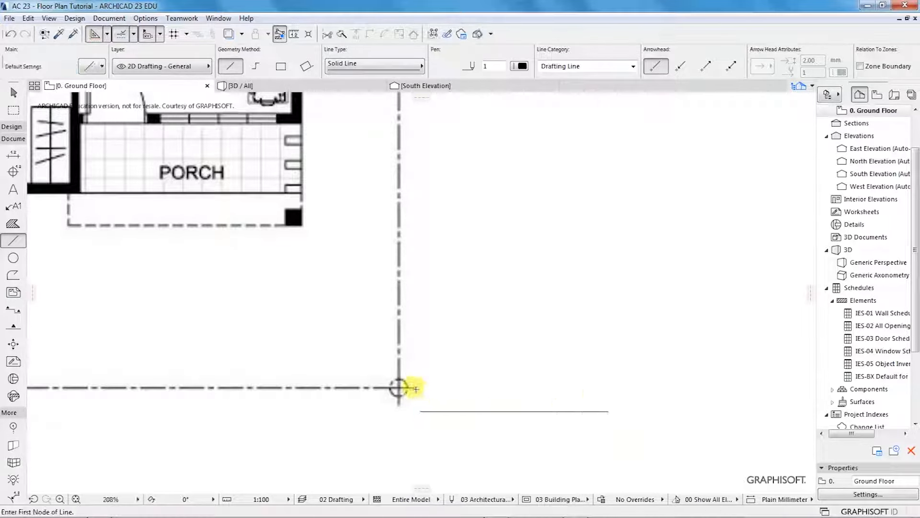
{"action": "left_click", "coordinate": [619, 387], "text": "shift"}
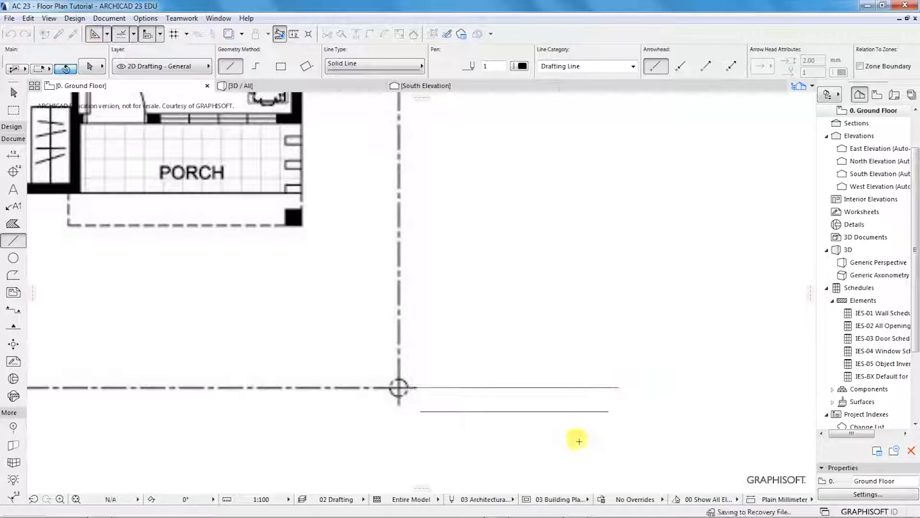
Step: Move both short horizontal lines straight up together until the upper one meets the long horizontal line at the lower end of the 16700 mm line
{"action": "left_click", "coordinate": [496, 340], "text": "shift"}
{"action": "left_click", "coordinate": [644, 460], "text": "shift"}
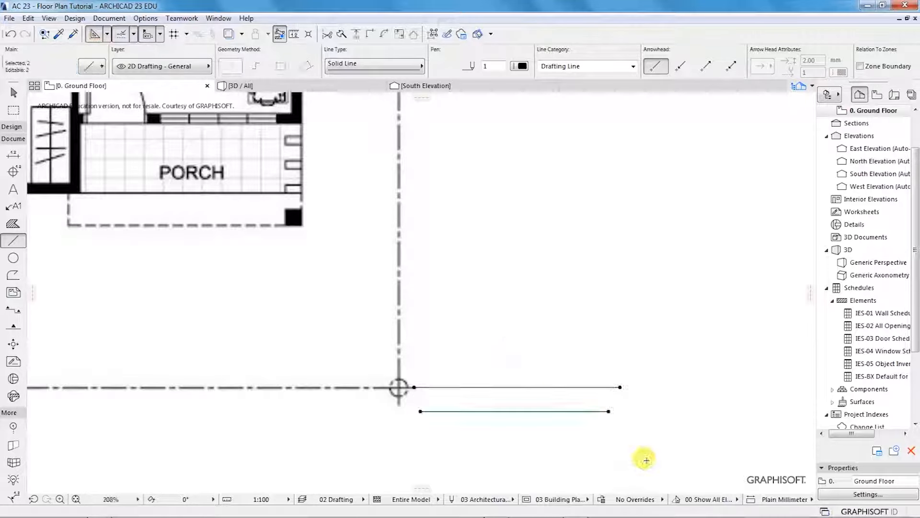
{"action": "key", "text": "ctrl+d"}
{"action": "left_click", "coordinate": [414, 387]}
{"action": "scroll", "coordinate": [429, 419], "scroll_direction": "down", "scroll_amount": 5}
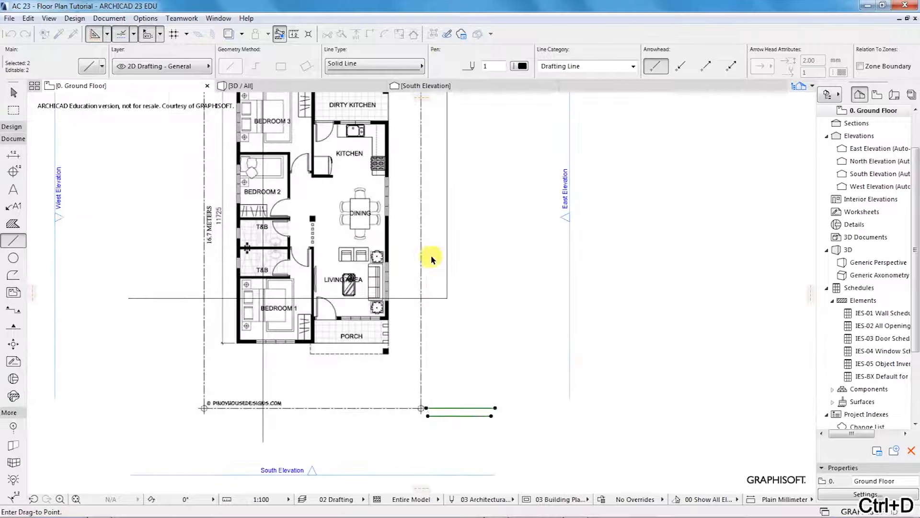
{"action": "left_click", "coordinate": [430, 300]}
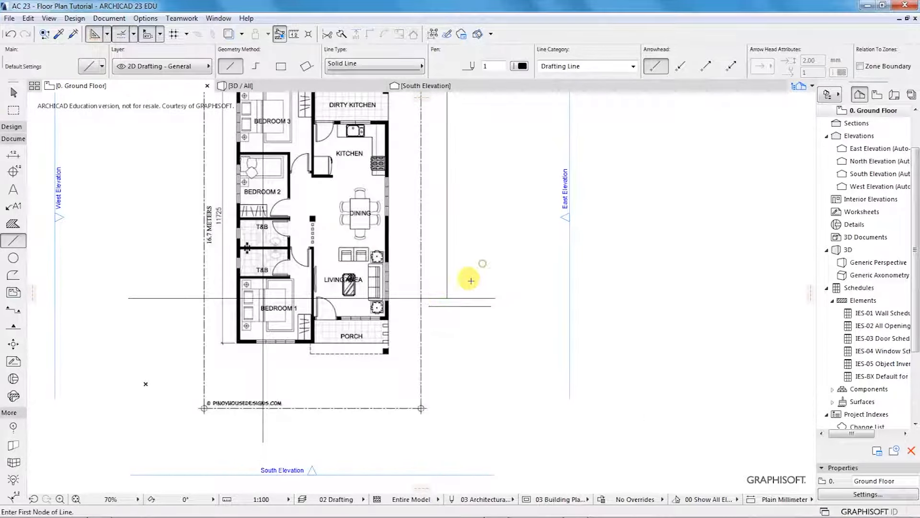
Step: Stretch the left end of the lower short horizontal line leftward past the plot's left boundary
{"action": "left_click", "coordinate": [428, 305]}
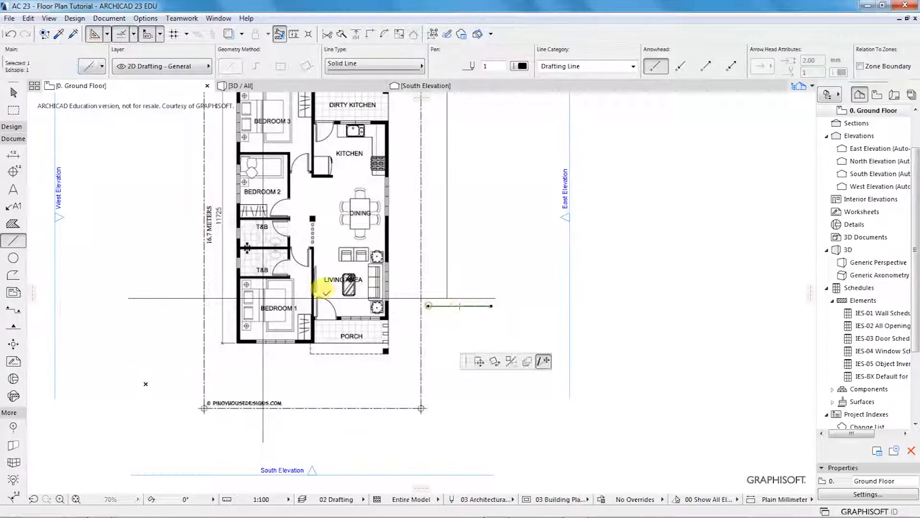
{"action": "left_click", "coordinate": [99, 306]}
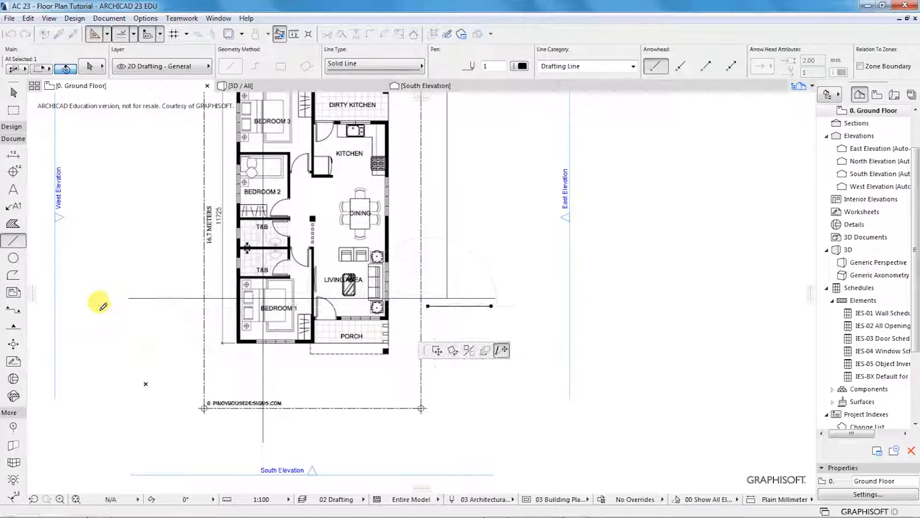
{"action": "key", "text": "Escape"}
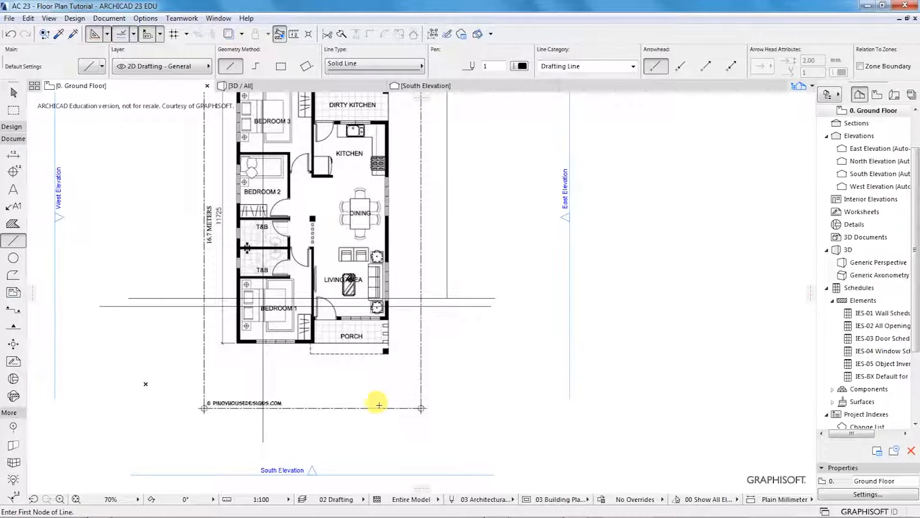
Step: Resize the reference image proportionally by stretching its lower-left corner to the intersection of the long vertical line and the lower horizontal guide line
{"action": "scroll", "coordinate": [378, 405], "scroll_direction": "down", "scroll_amount": 2}
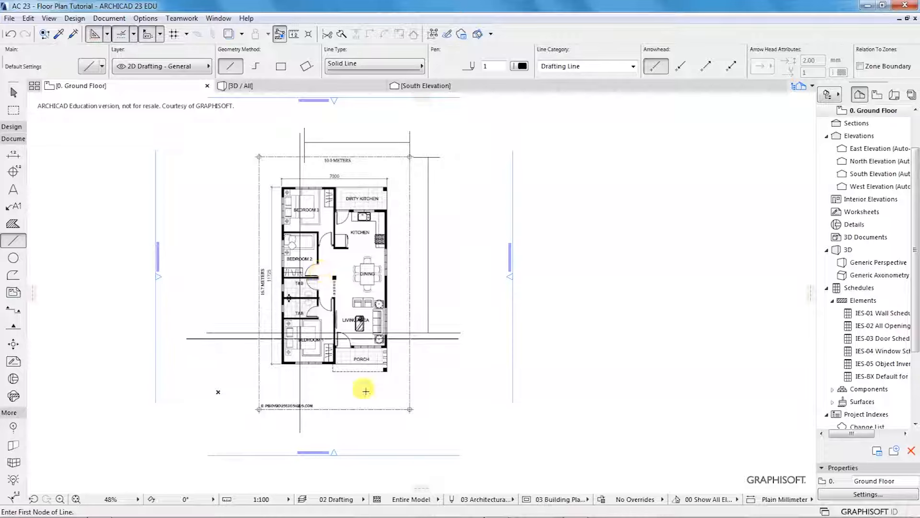
{"action": "left_click", "coordinate": [339, 391], "text": "shift"}
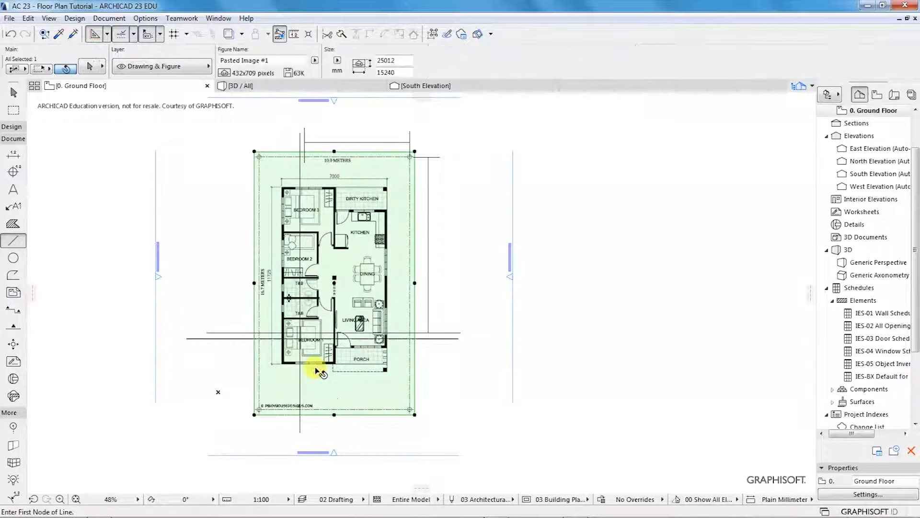
{"action": "scroll", "coordinate": [259, 412], "scroll_direction": "up", "scroll_amount": 1}
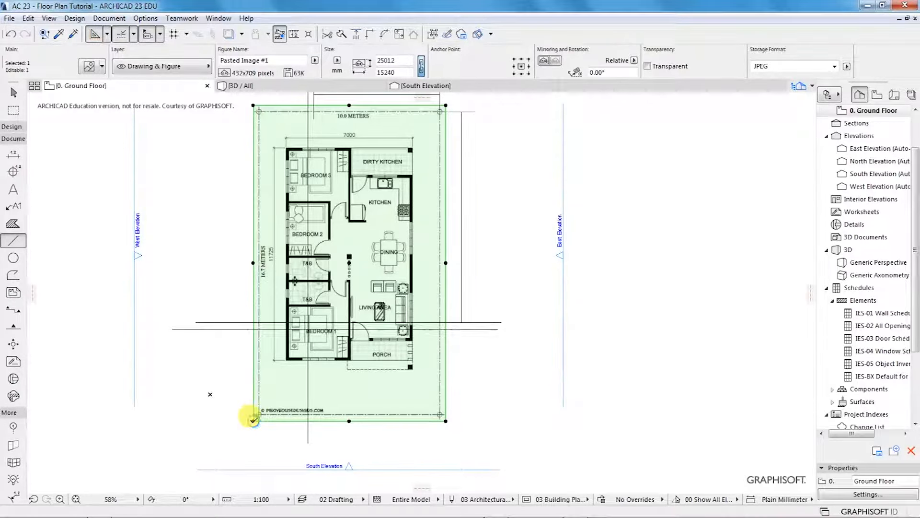
{"action": "left_click", "coordinate": [252, 420]}
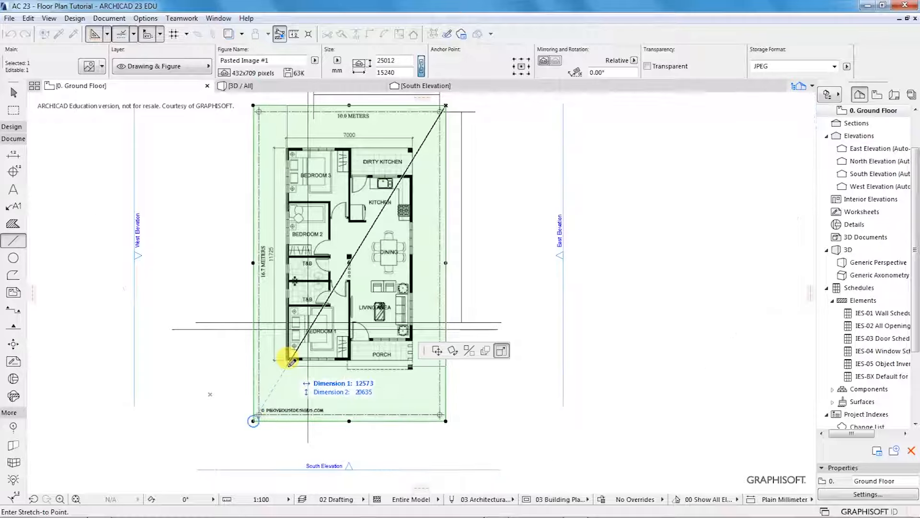
{"action": "scroll", "coordinate": [313, 323], "scroll_direction": "up", "scroll_amount": 1}
{"action": "scroll", "coordinate": [313, 323], "scroll_direction": "up", "scroll_amount": 3}
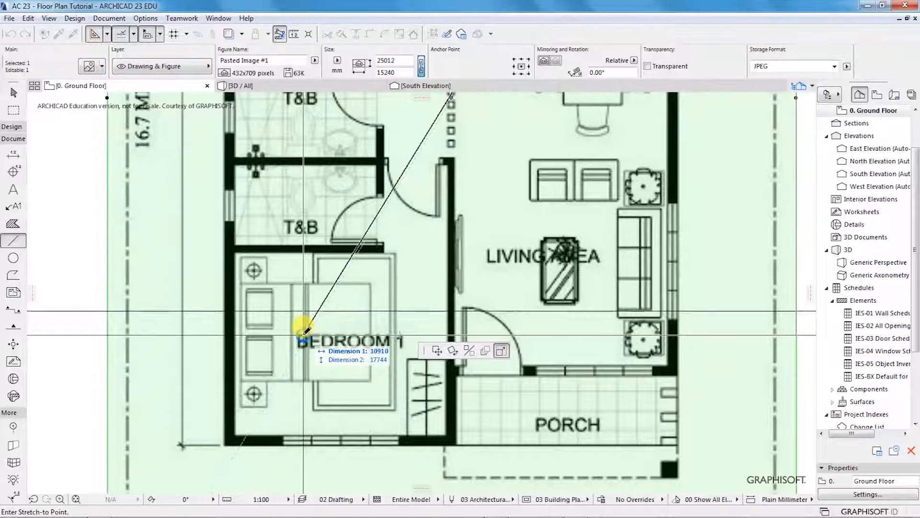
{"action": "left_click", "coordinate": [307, 330]}
Step: Examine how the upper and lower plot corner markers of the resized image line up with the guide lines
{"action": "scroll", "coordinate": [225, 369], "scroll_direction": "down", "scroll_amount": 2}
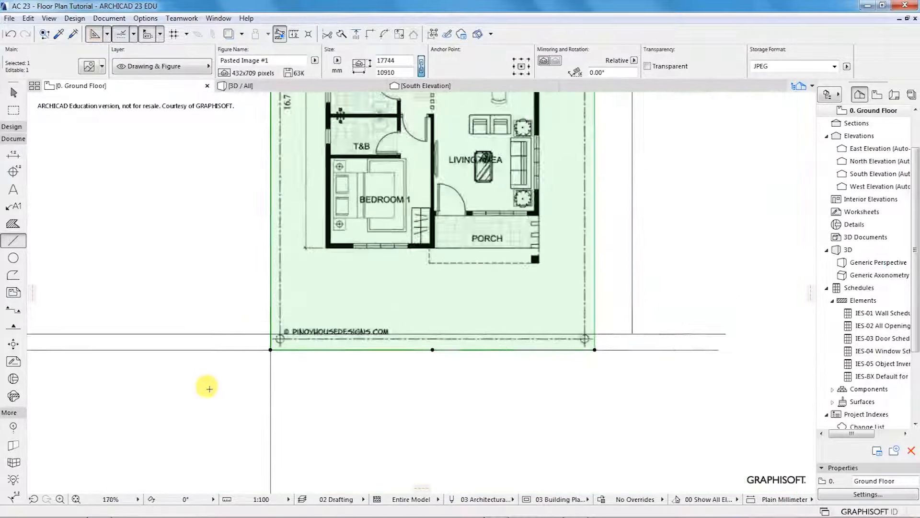
{"action": "scroll", "coordinate": [209, 388], "scroll_direction": "down", "scroll_amount": 4}
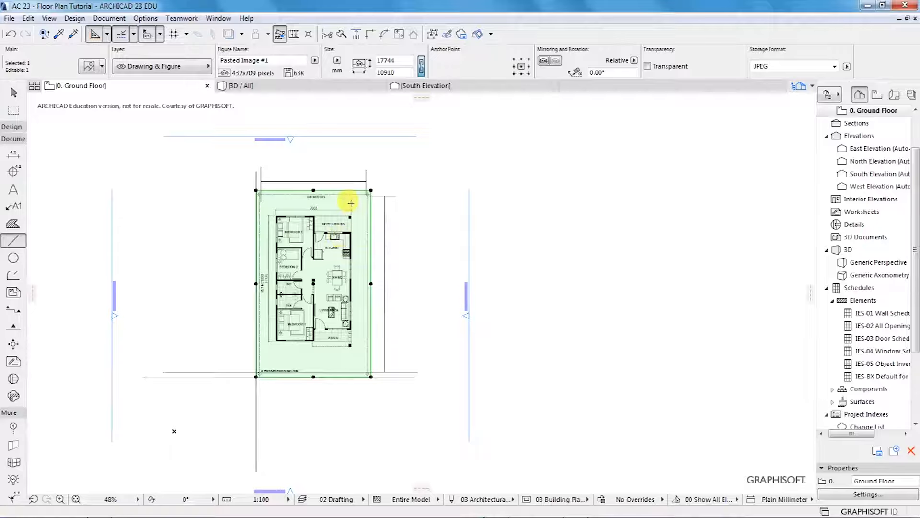
{"action": "scroll", "coordinate": [274, 190], "scroll_direction": "up", "scroll_amount": 5}
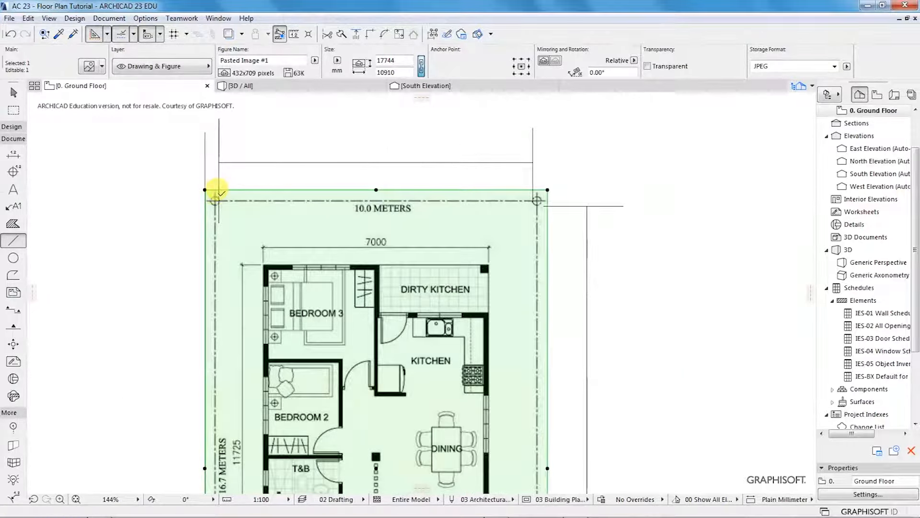
{"action": "scroll", "coordinate": [216, 190], "scroll_direction": "up", "scroll_amount": 3}
{"action": "scroll", "coordinate": [216, 199], "scroll_direction": "down", "scroll_amount": 2}
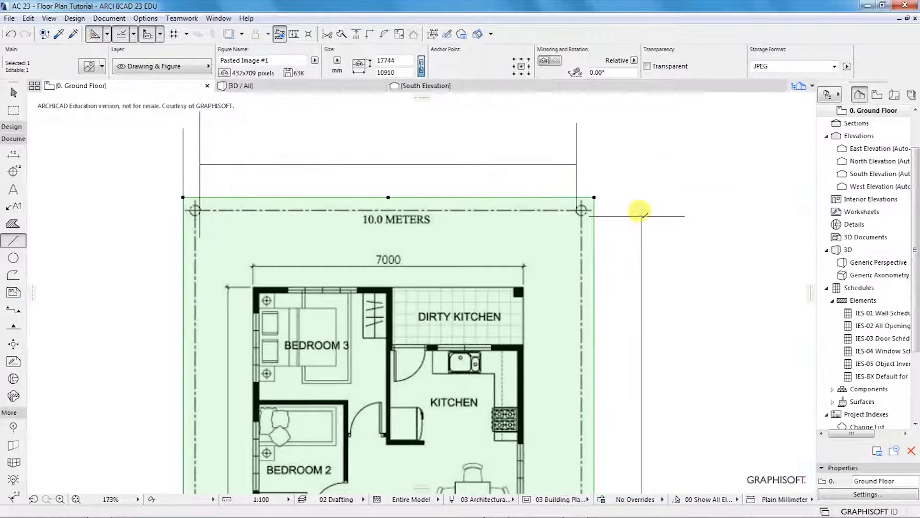
{"action": "scroll", "coordinate": [603, 199], "scroll_direction": "down", "scroll_amount": 1}
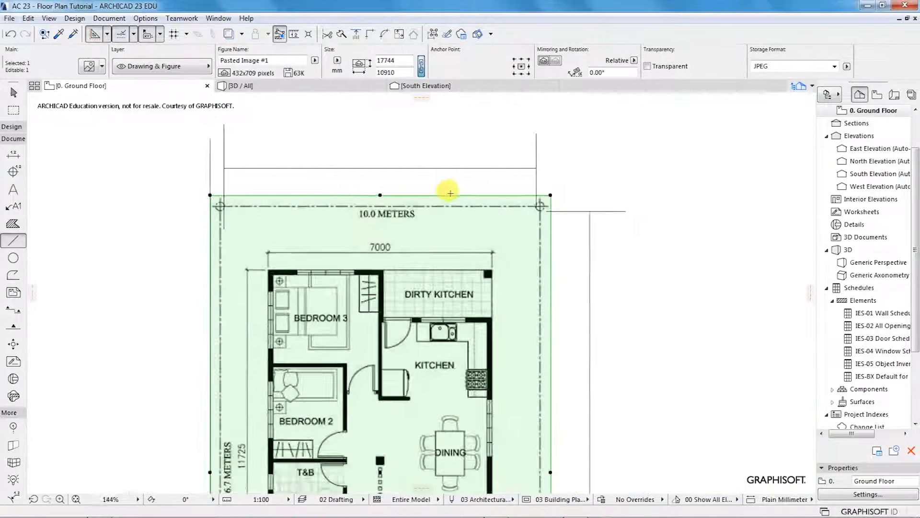
{"action": "scroll", "coordinate": [450, 193], "scroll_direction": "down", "scroll_amount": 7}
{"action": "scroll", "coordinate": [474, 340], "scroll_direction": "up", "scroll_amount": 5}
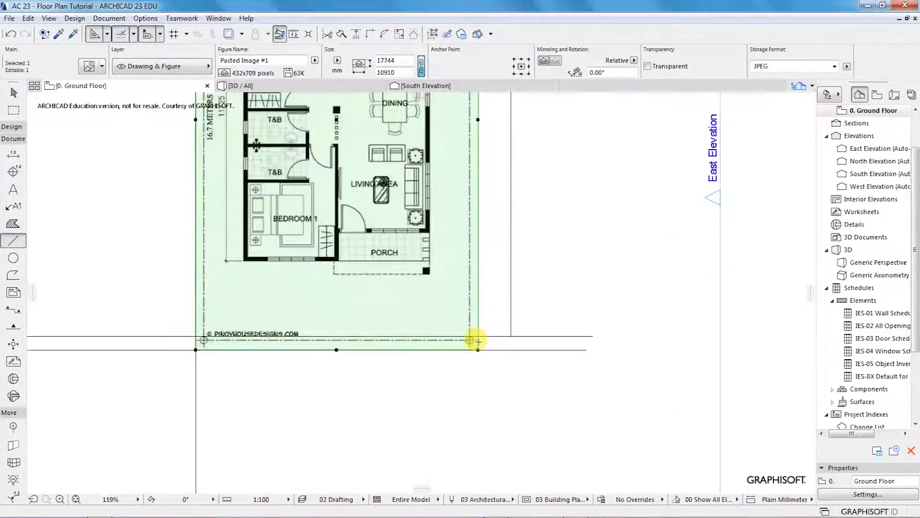
{"action": "scroll", "coordinate": [479, 340], "scroll_direction": "up", "scroll_amount": 4}
{"action": "scroll", "coordinate": [478, 338], "scroll_direction": "up", "scroll_amount": 3}
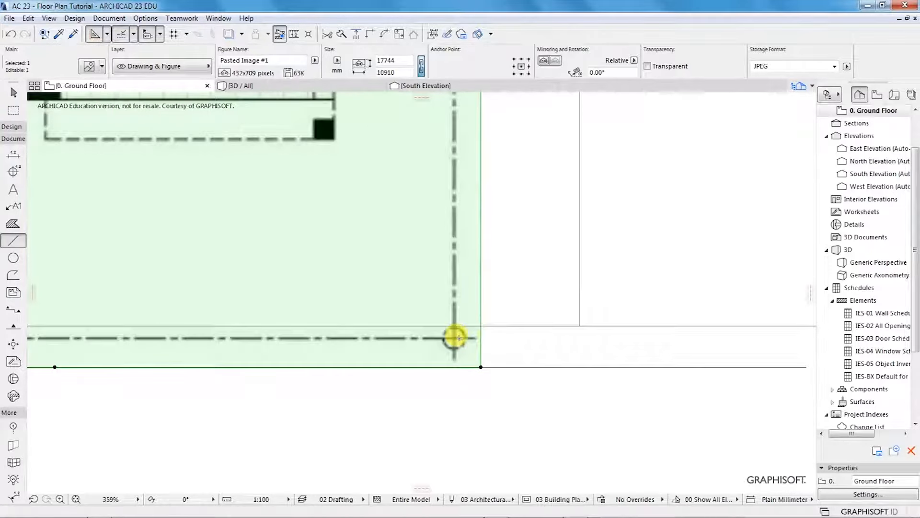
{"action": "scroll", "coordinate": [455, 337], "scroll_direction": "down", "scroll_amount": 7}
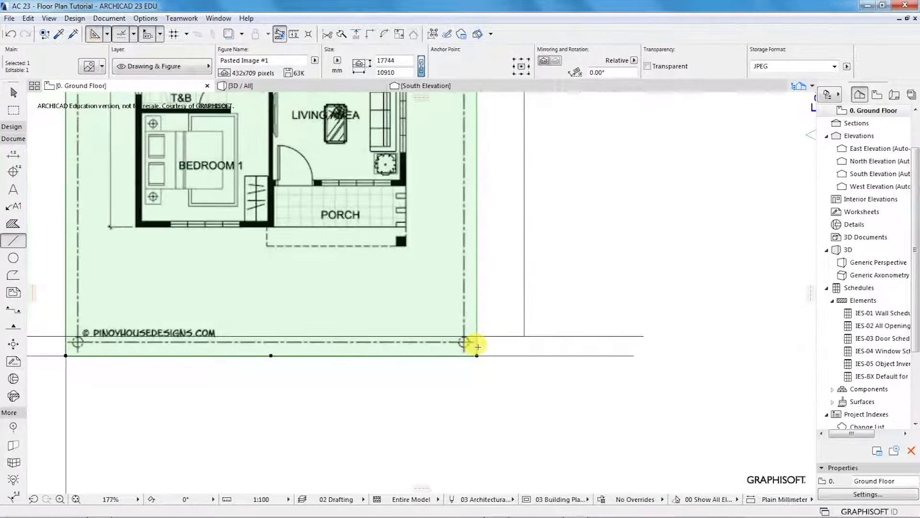
{"action": "scroll", "coordinate": [453, 341], "scroll_direction": "up", "scroll_amount": 9}
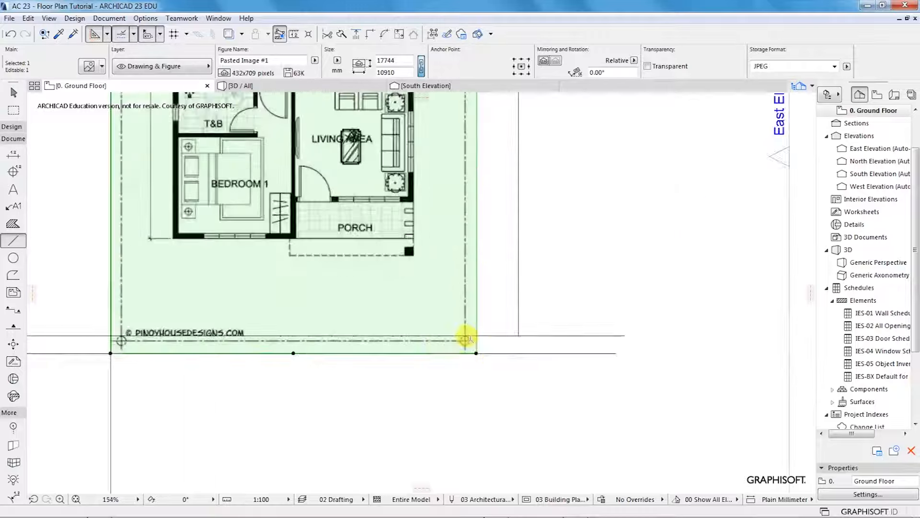
{"action": "key", "text": "Escape"}
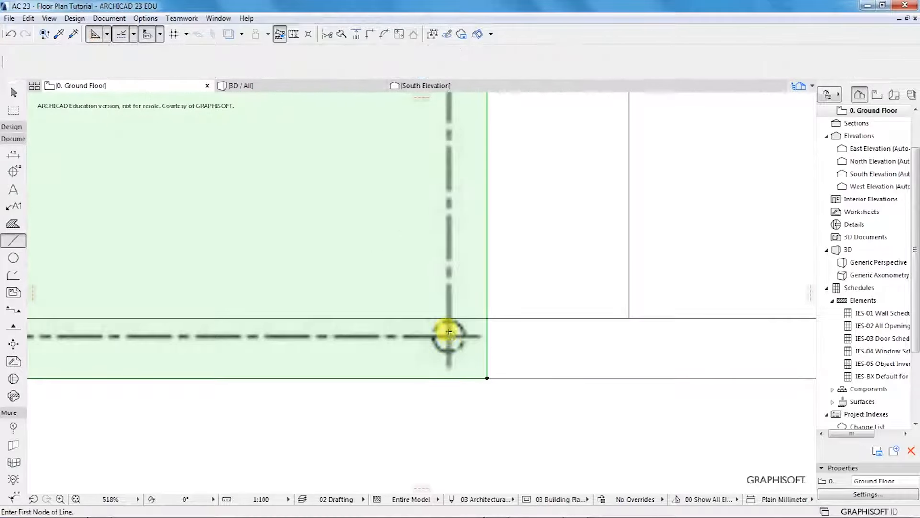
{"action": "left_click", "coordinate": [489, 374], "text": "shift"}
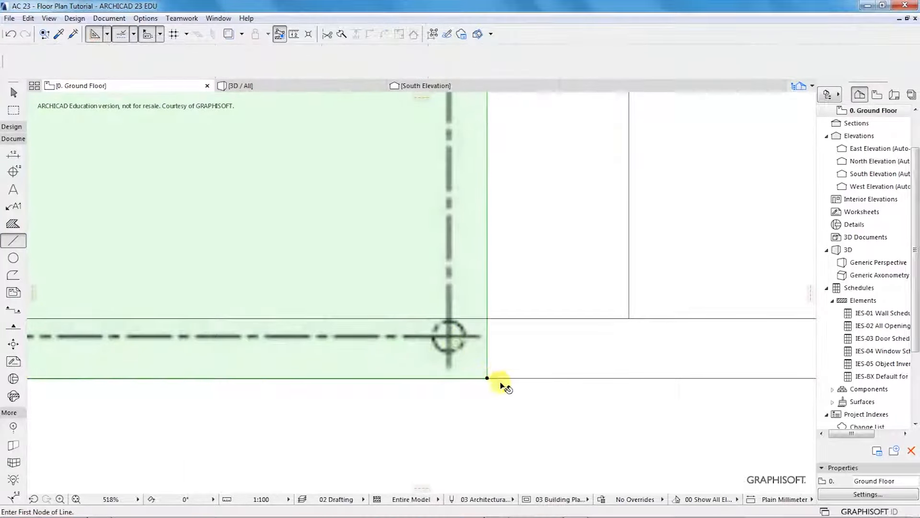
{"action": "left_click", "coordinate": [486, 376]}
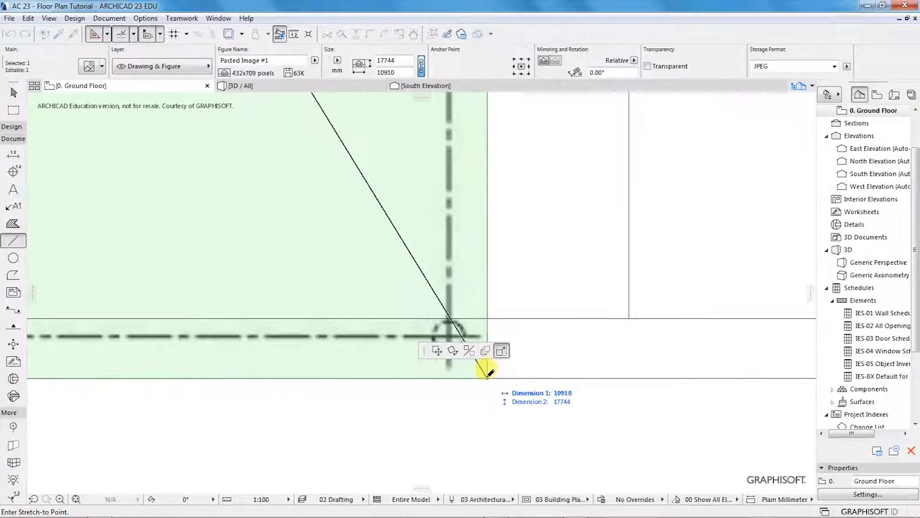
{"action": "key", "text": "Escape"}
{"action": "scroll", "coordinate": [453, 376], "scroll_direction": "down", "scroll_amount": 10}
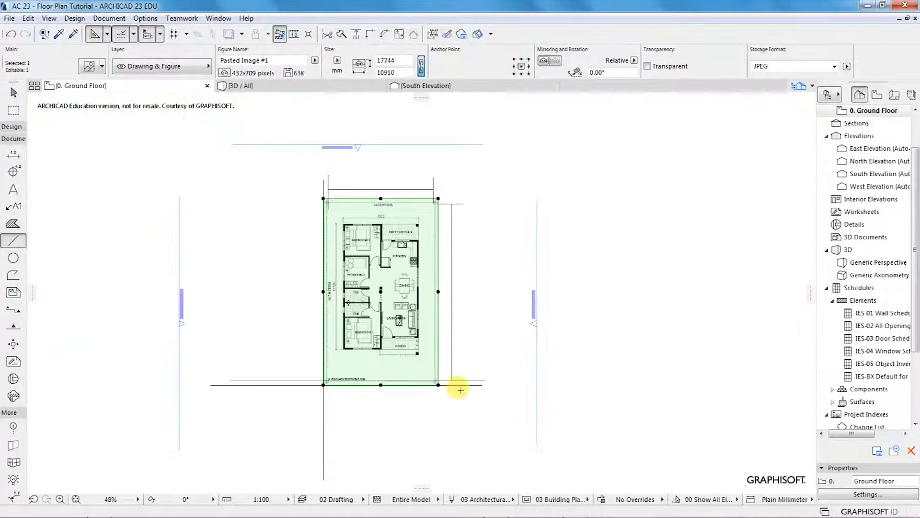
Step: Delete all the construction lines drawn around the reference image, including the 10.0 m and 16.7 m measuring lines
{"action": "key", "text": "Escape"}
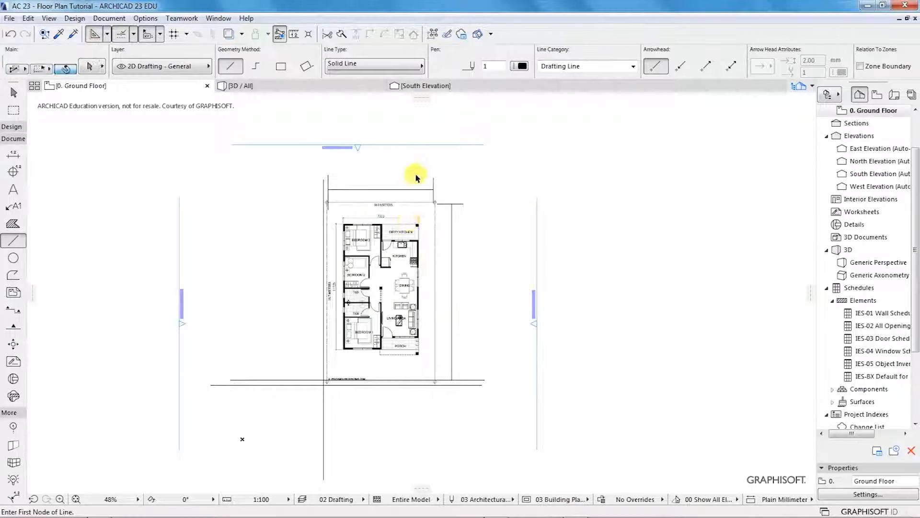
{"action": "left_click_drag", "start_coordinate": [305, 173], "coordinate": [451, 187], "text": "shift"}
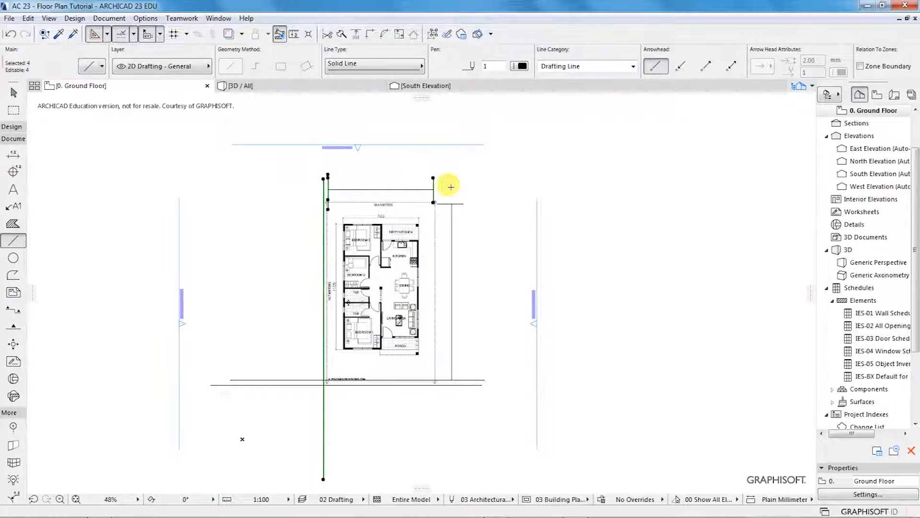
{"action": "key", "text": "Delete"}
{"action": "left_click", "coordinate": [415, 189], "text": "shift"}
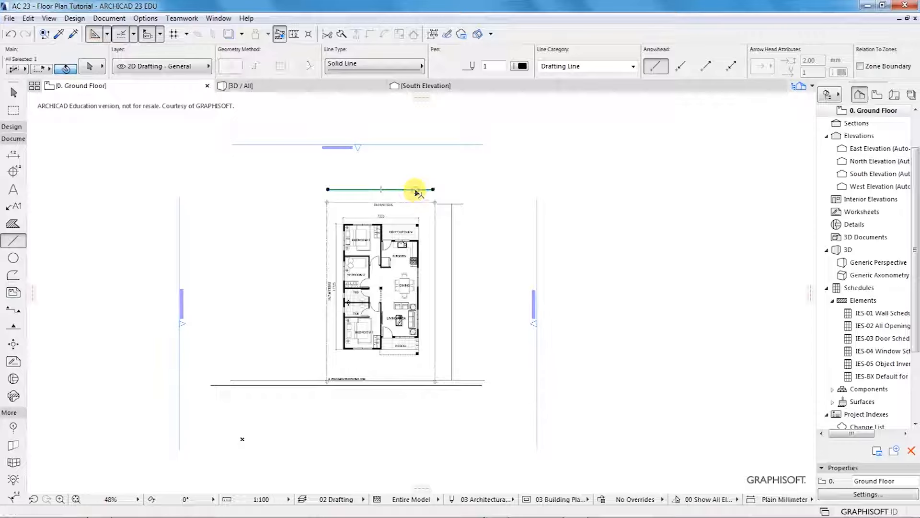
{"action": "key", "text": "Delete"}
{"action": "left_click_drag", "start_coordinate": [443, 193], "coordinate": [479, 420], "text": "shift"}
{"action": "key", "text": "Delete"}
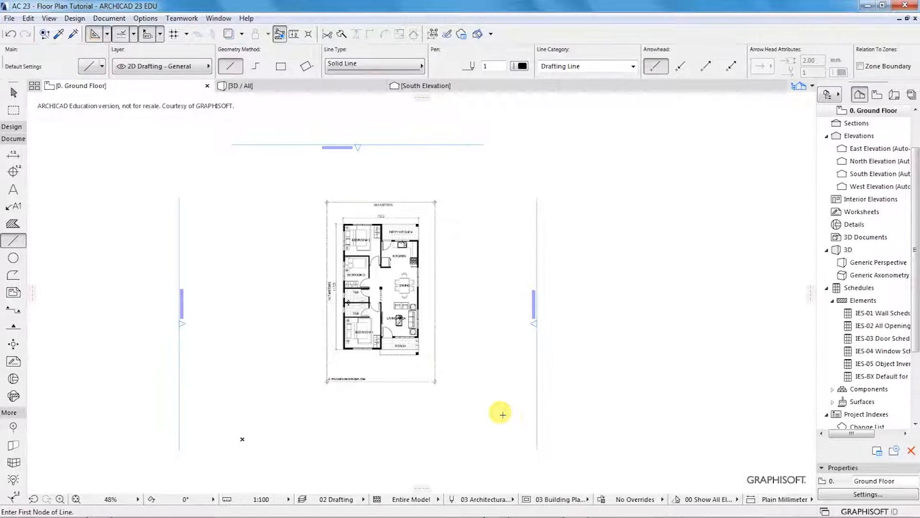
Step: Move the reference image down and slightly left so it sits centred between the West and East Elevation markers
{"action": "left_click_drag", "start_coordinate": [289, 183], "coordinate": [476, 394], "text": "shift"}
{"action": "key", "text": "ctrl+d"}
{"action": "left_click", "coordinate": [381, 292]}
{"action": "left_click", "coordinate": [368, 331]}
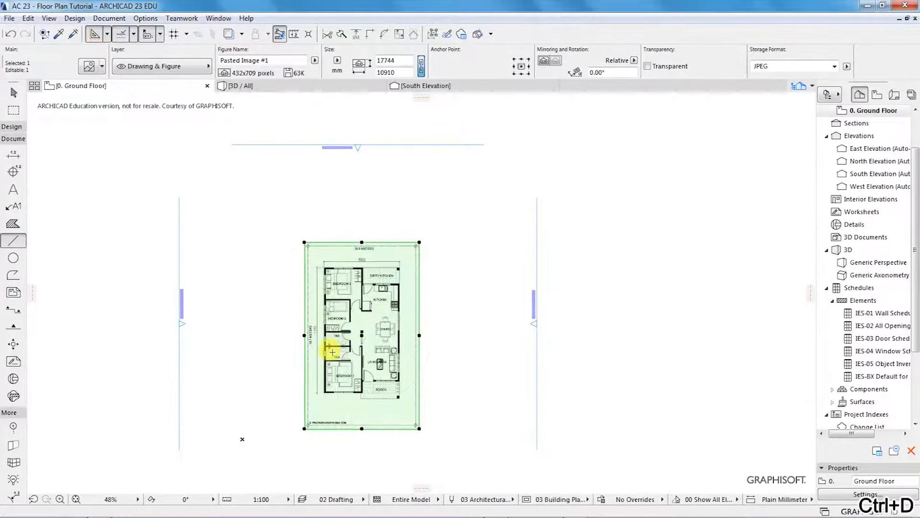
{"action": "scroll", "coordinate": [298, 365], "scroll_direction": "up", "scroll_amount": 5}
{"action": "key", "text": "Escape"}
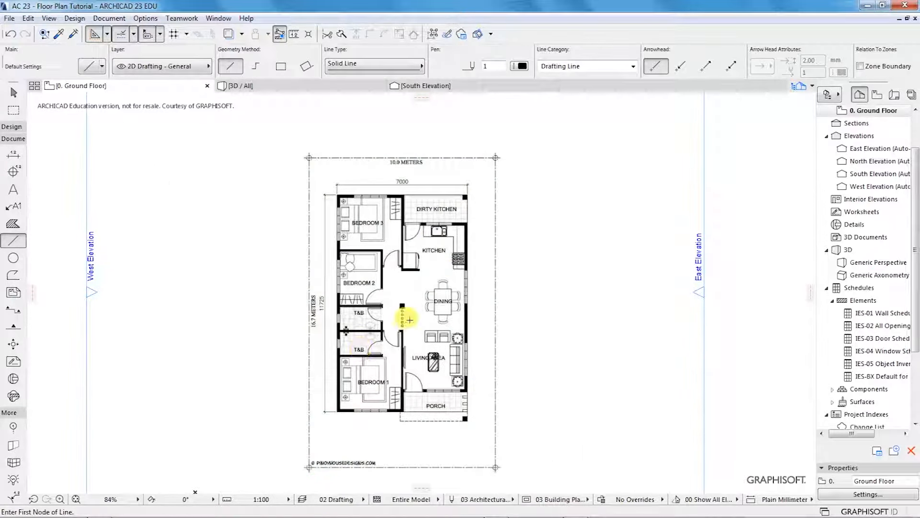
{"action": "scroll", "coordinate": [377, 300], "scroll_direction": "up", "scroll_amount": 1}
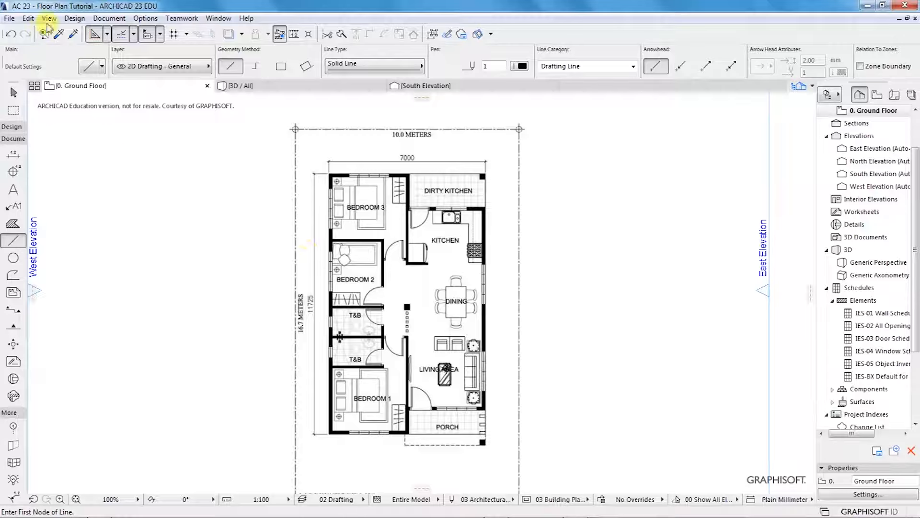
Step: Set the Wall tool defaults to a basic structure of GENERIC - STRUCTURAL material with a thickness of 200 mm
{"action": "left_click", "coordinate": [72, 19]}
{"action": "mouse_move", "coordinate": [84, 37]}
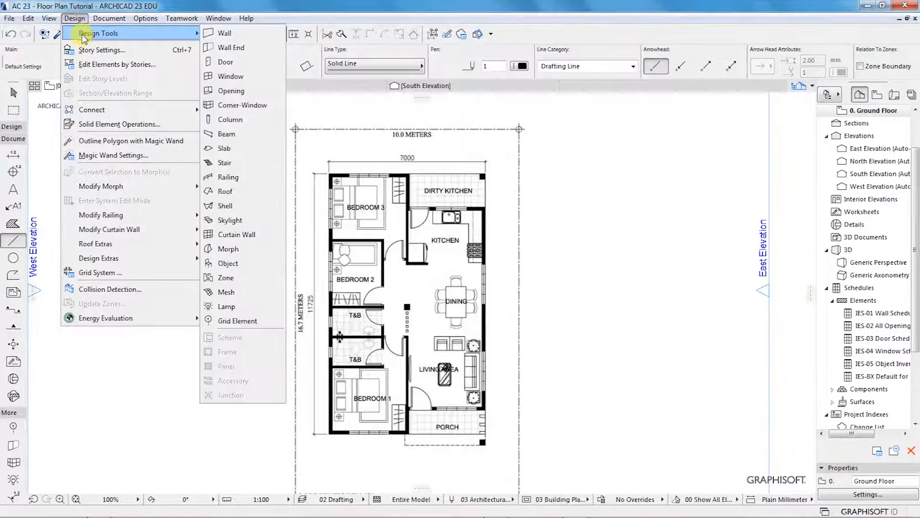
{"action": "left_click", "coordinate": [225, 33]}
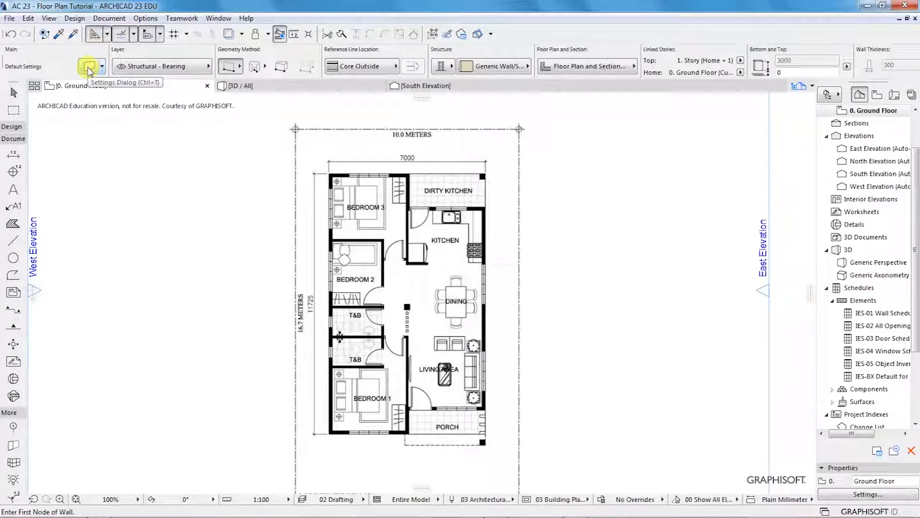
{"action": "left_click", "coordinate": [88, 67]}
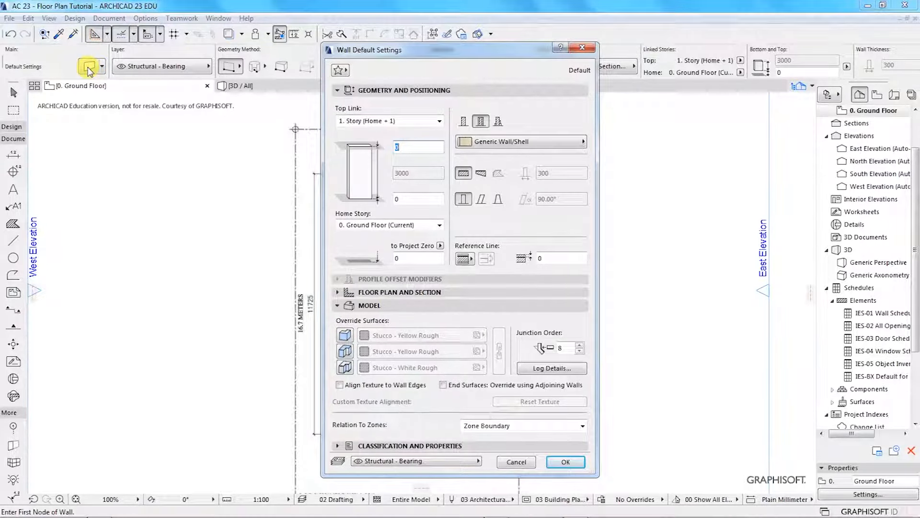
{"action": "left_click", "coordinate": [463, 125]}
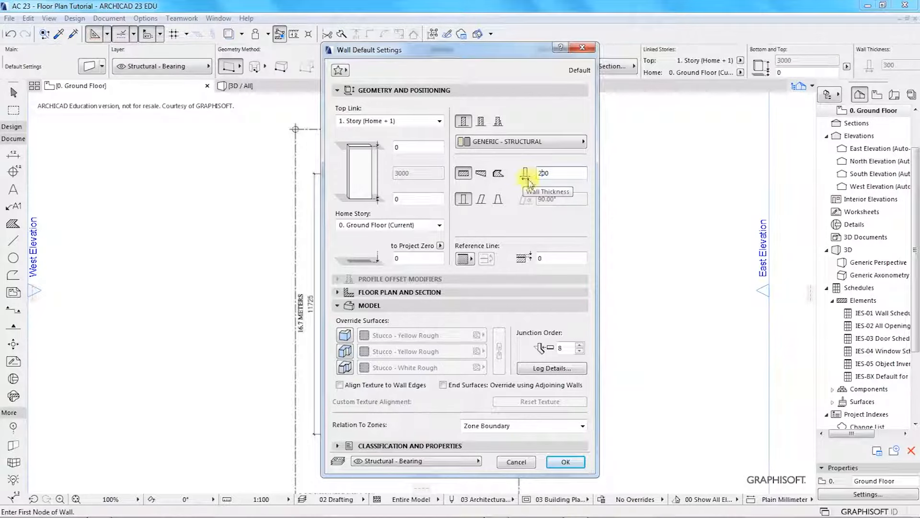
{"action": "type", "text": "2"}
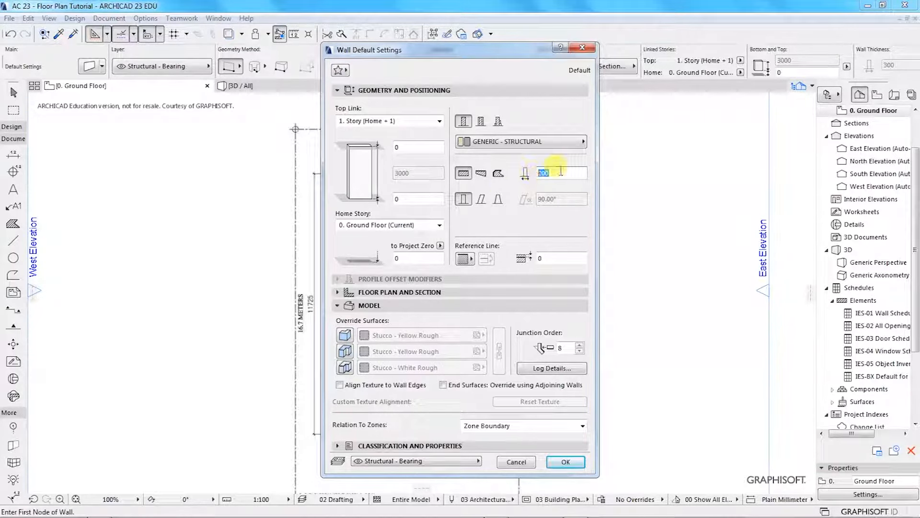
{"action": "left_click", "coordinate": [559, 170]}
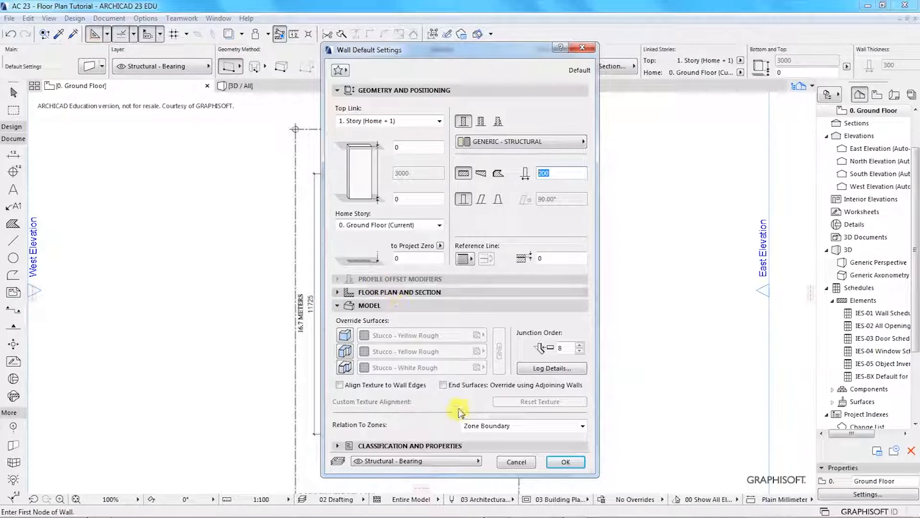
{"action": "left_click", "coordinate": [565, 462]}
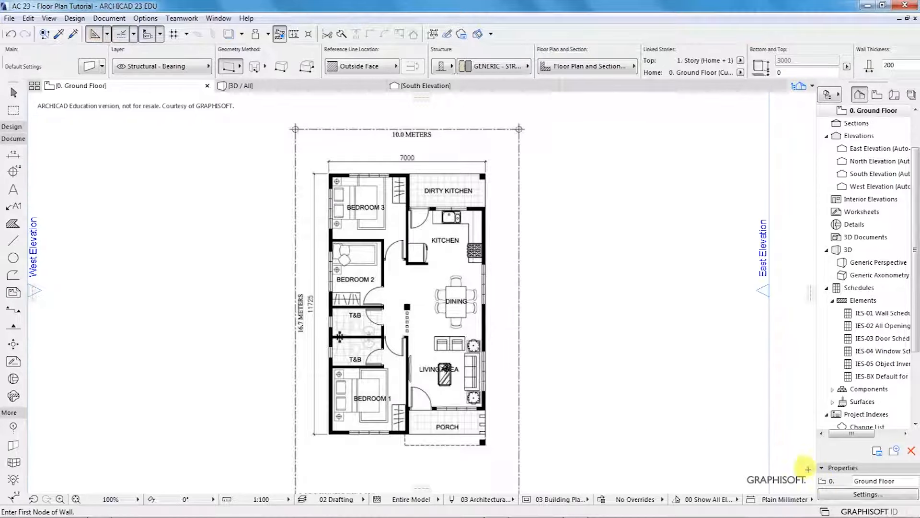
Step: Set the height to next of the Ground Floor, story 1 and story 2 to 2800 mm each
{"action": "left_click", "coordinate": [868, 494]}
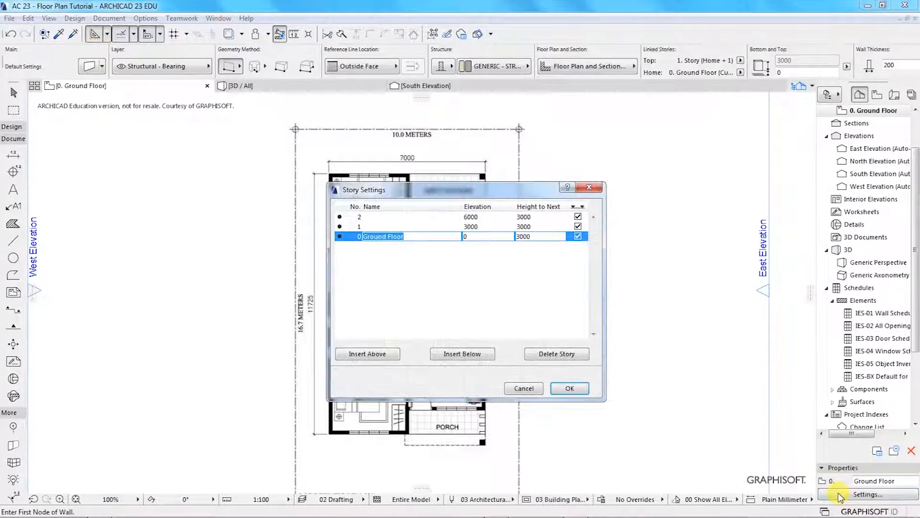
{"action": "left_click", "coordinate": [592, 187]}
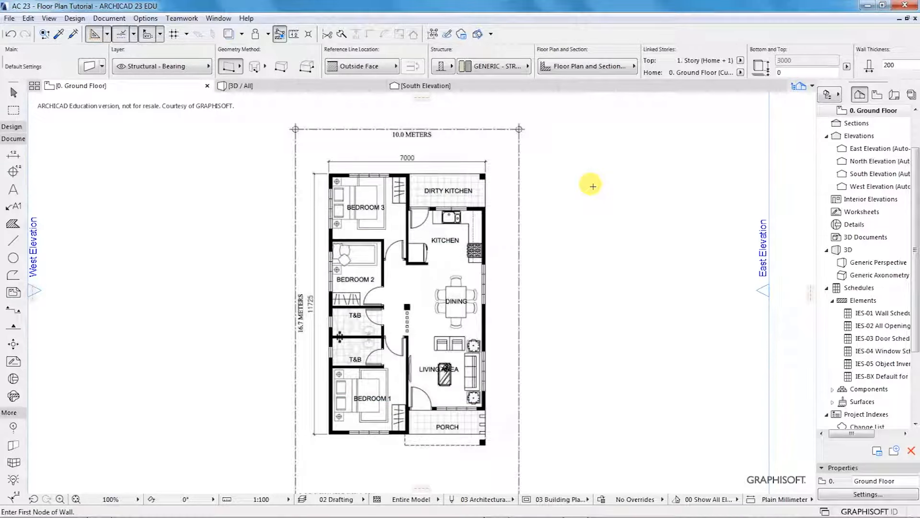
{"action": "key", "text": "ctrl+7"}
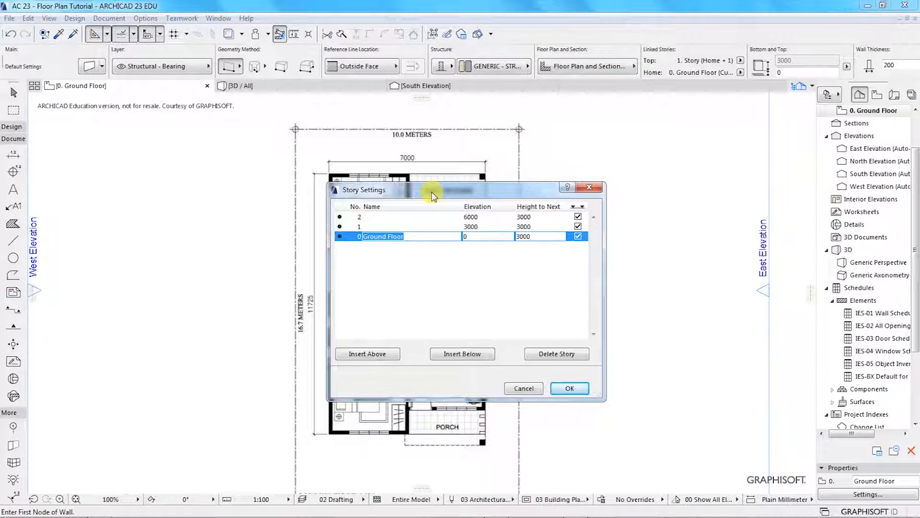
{"action": "double_click", "coordinate": [517, 235]}
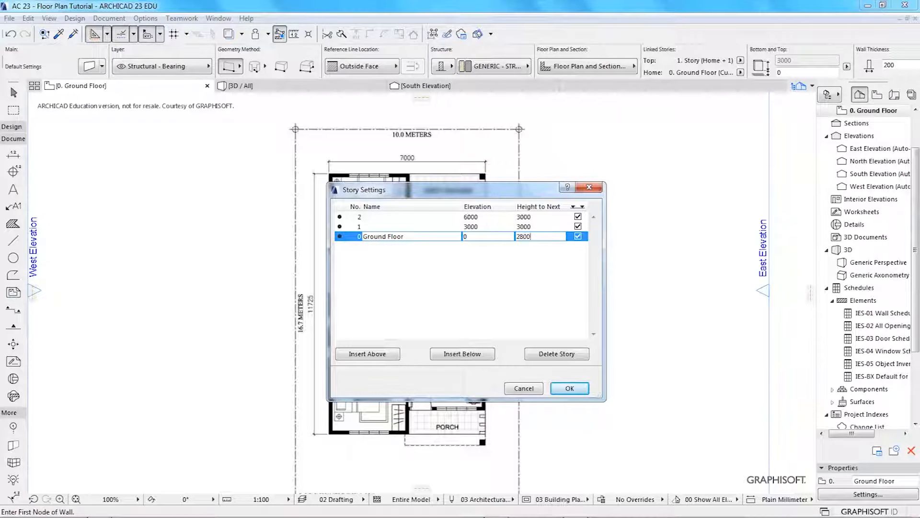
{"action": "double_click", "coordinate": [521, 226]}
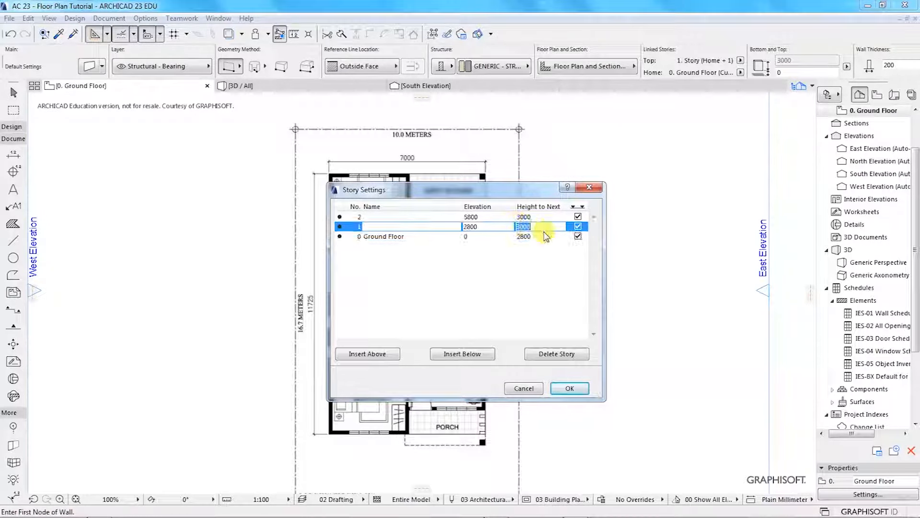
{"action": "type", "text": "280"}
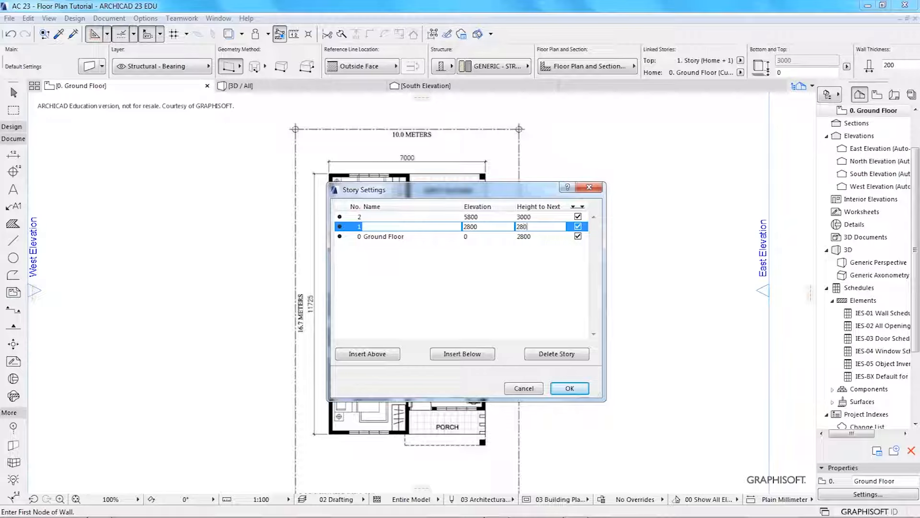
{"action": "double_click", "coordinate": [530, 218]}
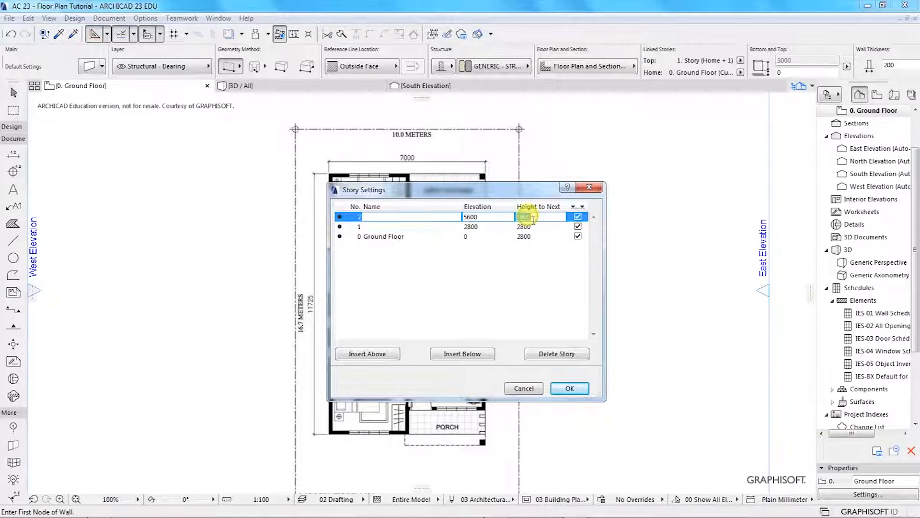
{"action": "type", "text": "2800"}
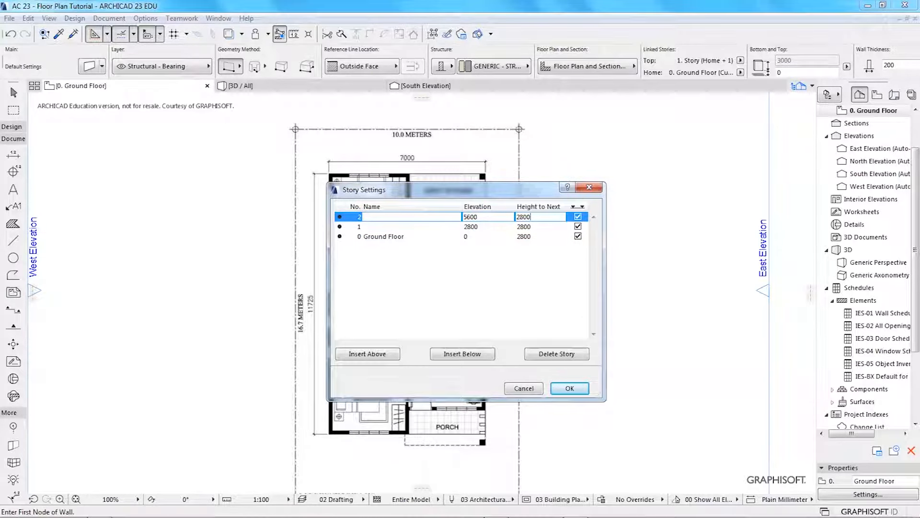
{"action": "left_click", "coordinate": [570, 389]}
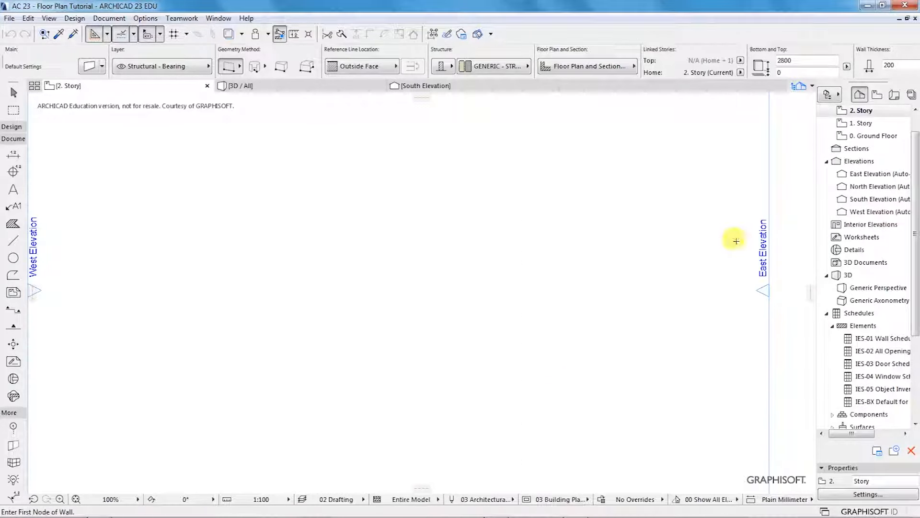
Step: On the ground floor, draw a wall about 3727 mm long over Bedroom 3's upper edge, with the reference line at Inside Face
{"action": "left_click", "coordinate": [873, 137]}
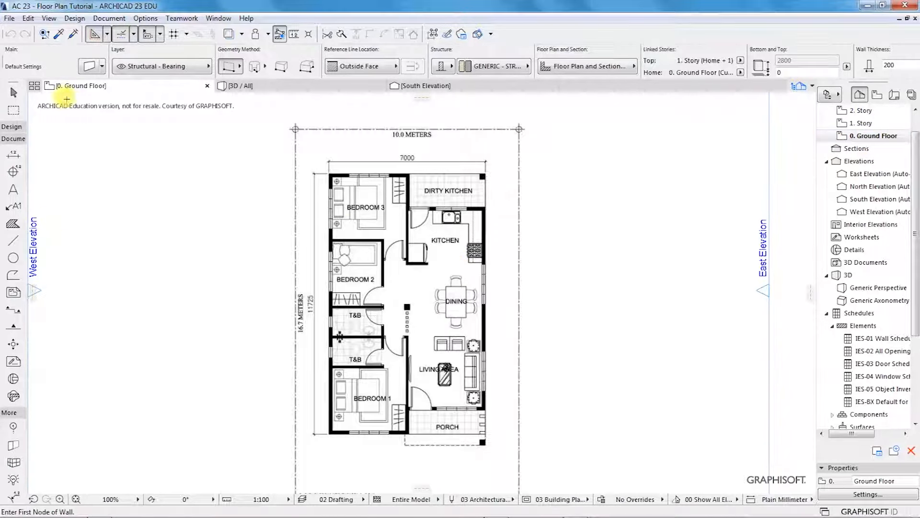
{"action": "left_click", "coordinate": [74, 18]}
{"action": "mouse_move", "coordinate": [101, 35]}
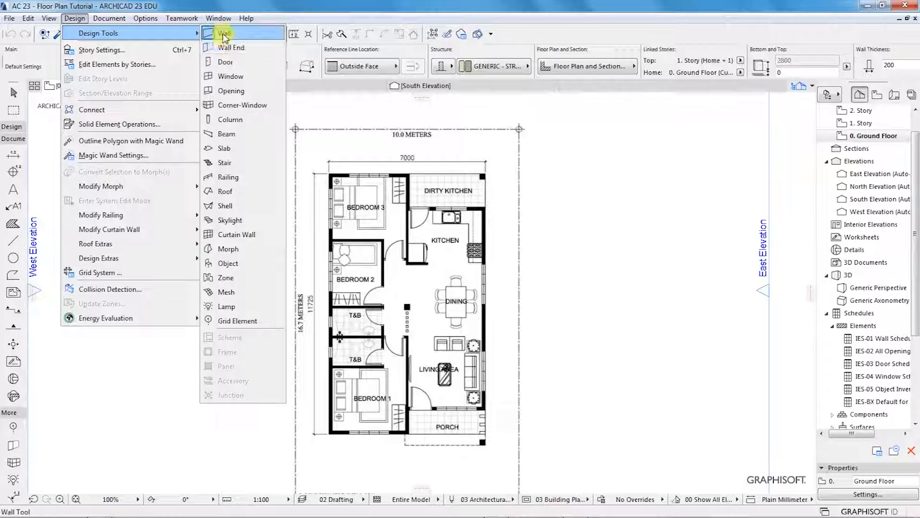
{"action": "left_click", "coordinate": [227, 33]}
{"action": "scroll", "coordinate": [336, 177], "scroll_direction": "up", "scroll_amount": 5}
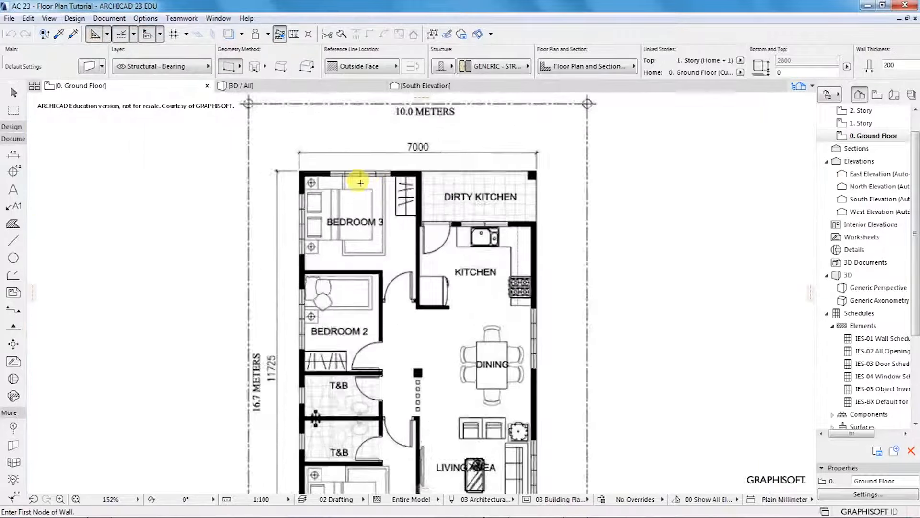
{"action": "scroll", "coordinate": [246, 160], "scroll_direction": "up", "scroll_amount": 2}
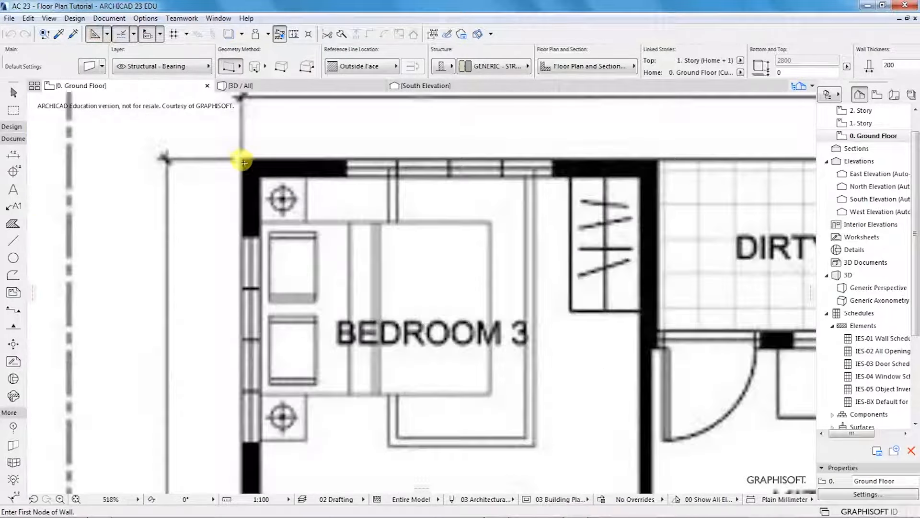
{"action": "left_click", "coordinate": [240, 158]}
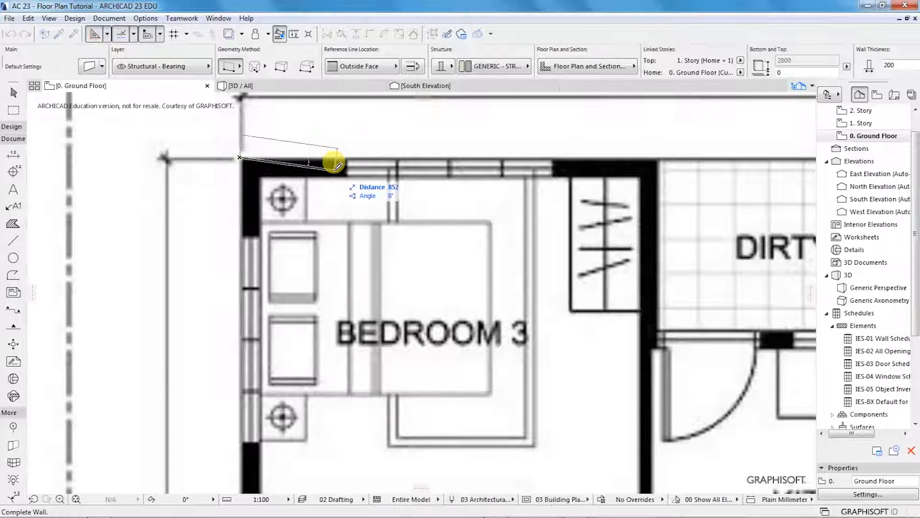
{"action": "left_click", "coordinate": [413, 66]}
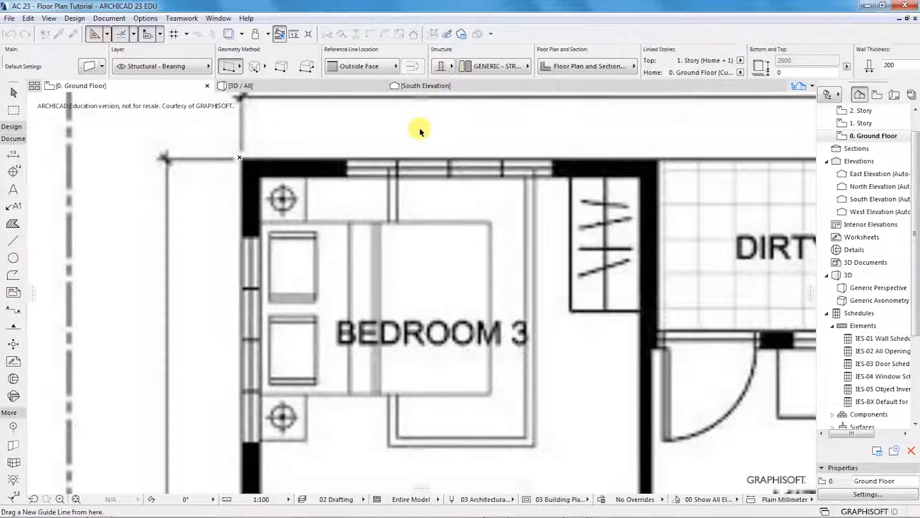
{"action": "left_click", "coordinate": [393, 68]}
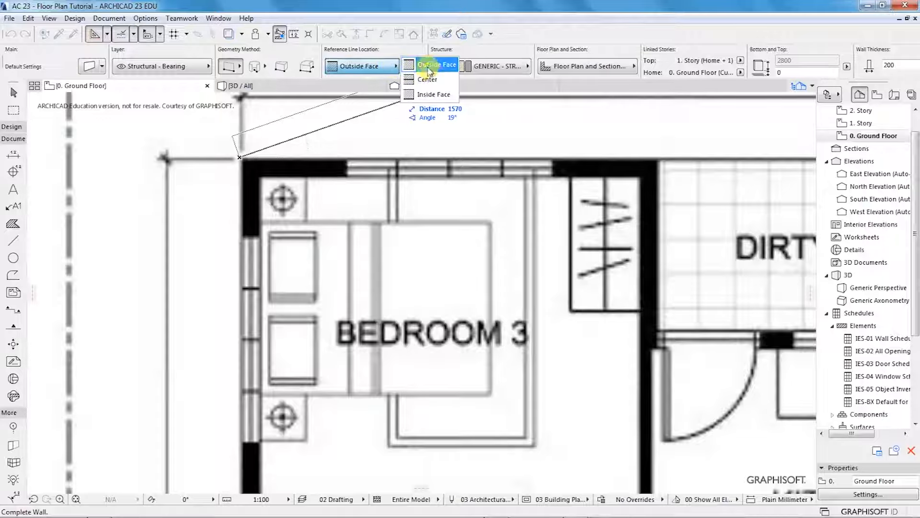
{"action": "left_click", "coordinate": [430, 94]}
{"action": "scroll", "coordinate": [348, 165], "scroll_direction": "down", "scroll_amount": 2}
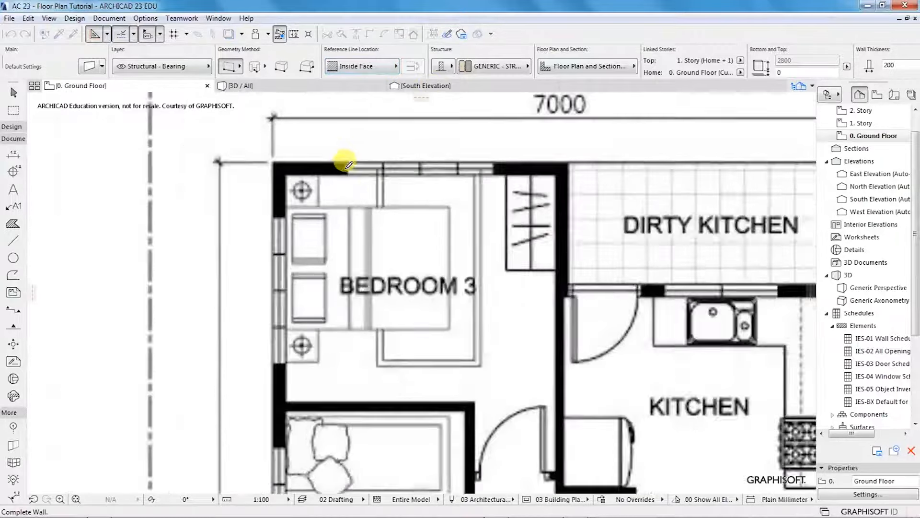
{"action": "scroll", "coordinate": [349, 164], "scroll_direction": "down", "scroll_amount": 1}
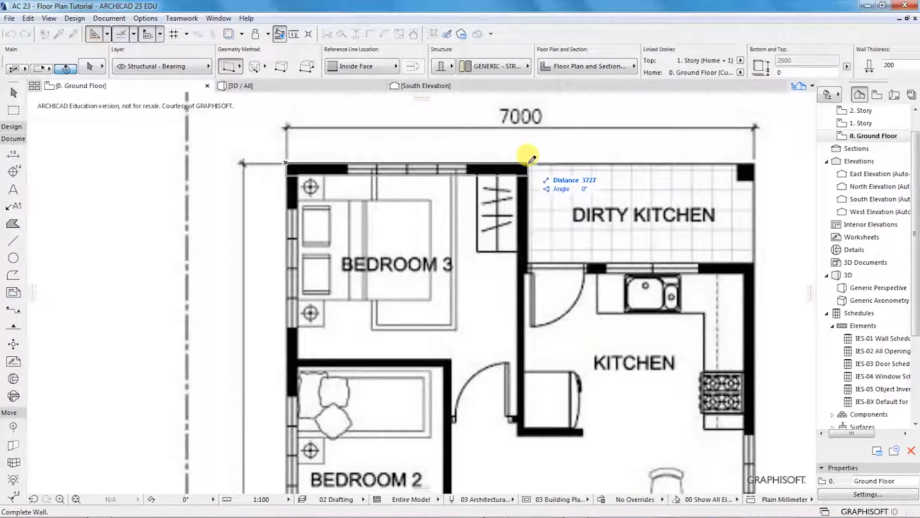
{"action": "left_click", "coordinate": [529, 163]}
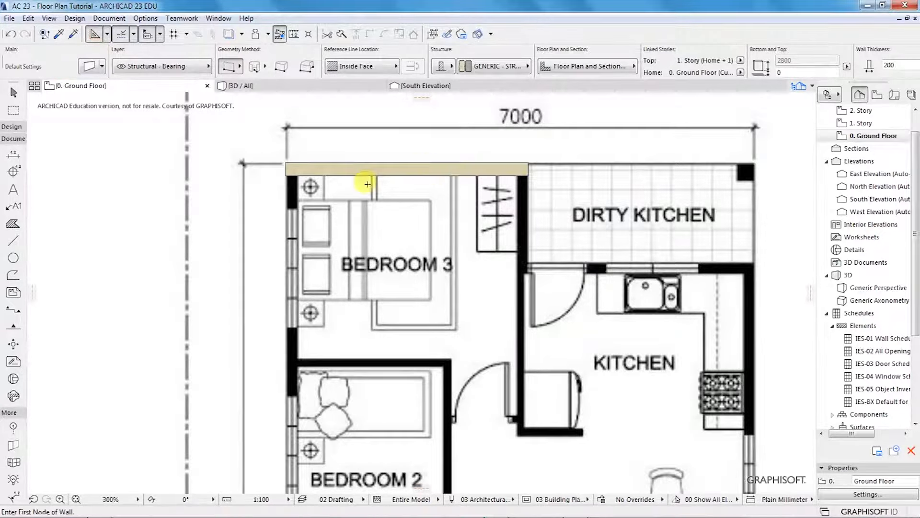
Step: Draw a wall about 1680 mm long between Bedroom 3 and the dirty kitchen, from the upper wall's end down to the kitchen's upper edge
{"action": "scroll", "coordinate": [261, 178], "scroll_direction": "down", "scroll_amount": 1}
{"action": "scroll", "coordinate": [260, 178], "scroll_direction": "down", "scroll_amount": 2}
{"action": "scroll", "coordinate": [302, 156], "scroll_direction": "up", "scroll_amount": 4}
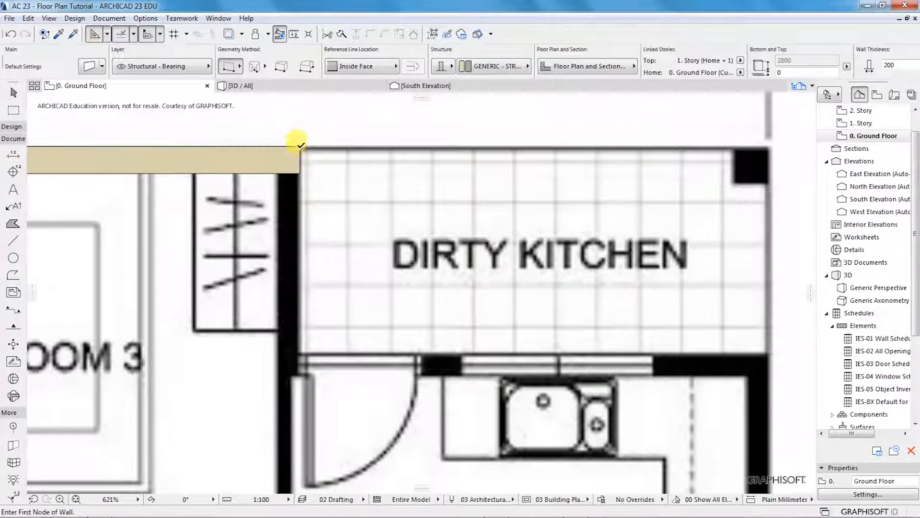
{"action": "left_click", "coordinate": [300, 143]}
{"action": "scroll", "coordinate": [304, 182], "scroll_direction": "down", "scroll_amount": 2}
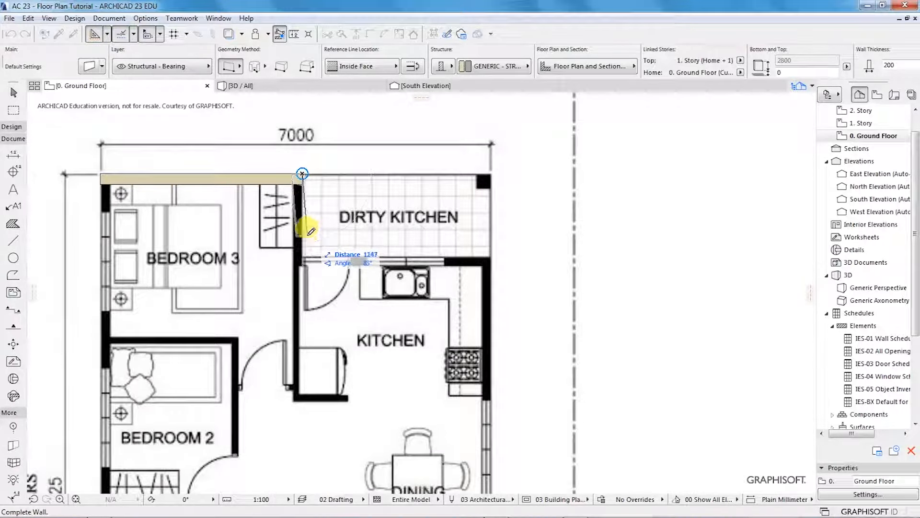
{"action": "scroll", "coordinate": [303, 256], "scroll_direction": "up", "scroll_amount": 3}
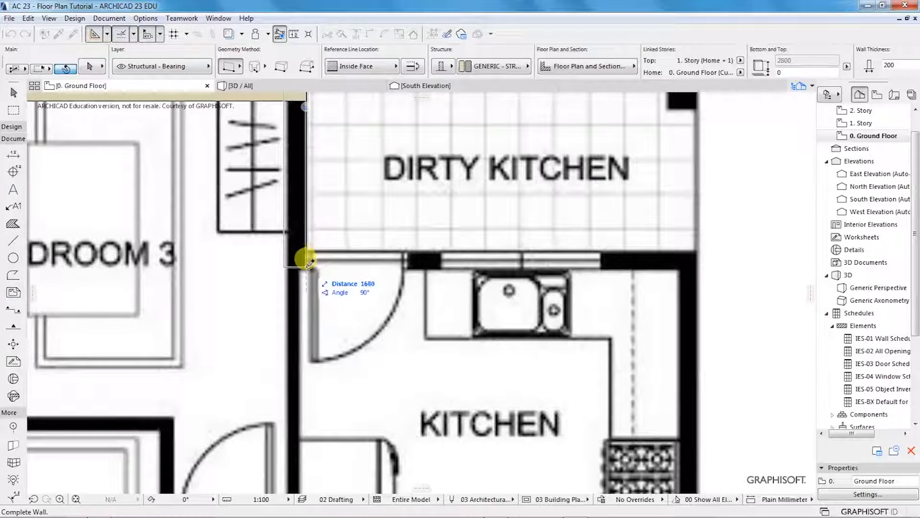
{"action": "left_click", "coordinate": [305, 261]}
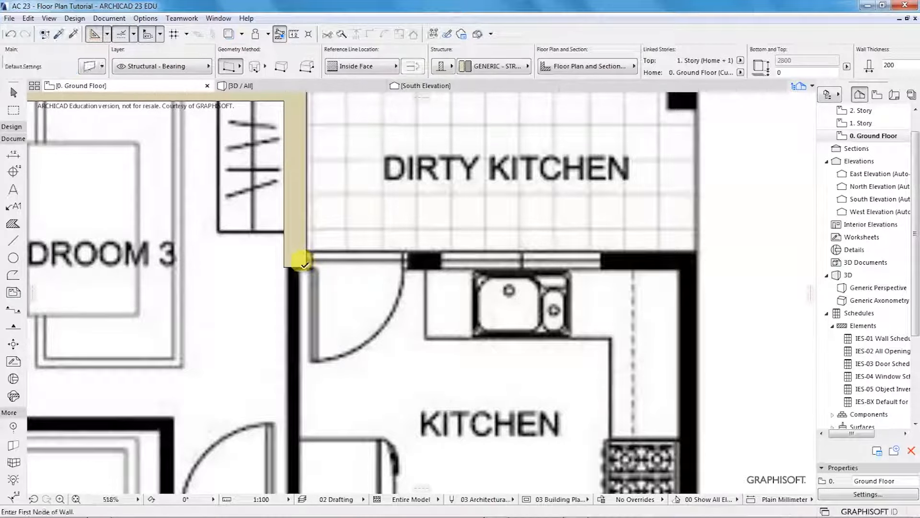
Step: With the reference line at Outside Face, draw the wall between the dirty kitchen and kitchen out to the plan's east edge
{"action": "left_click", "coordinate": [305, 267]}
{"action": "left_click", "coordinate": [394, 67]}
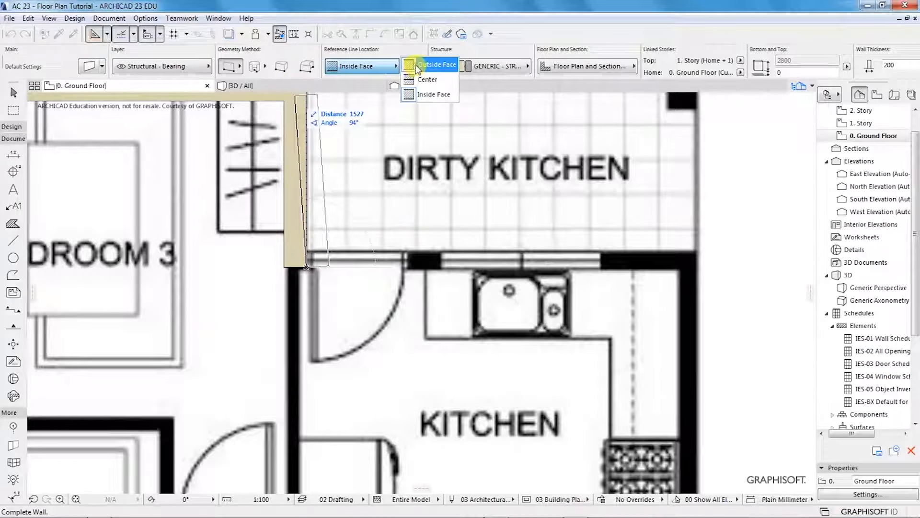
{"action": "left_click", "coordinate": [433, 62]}
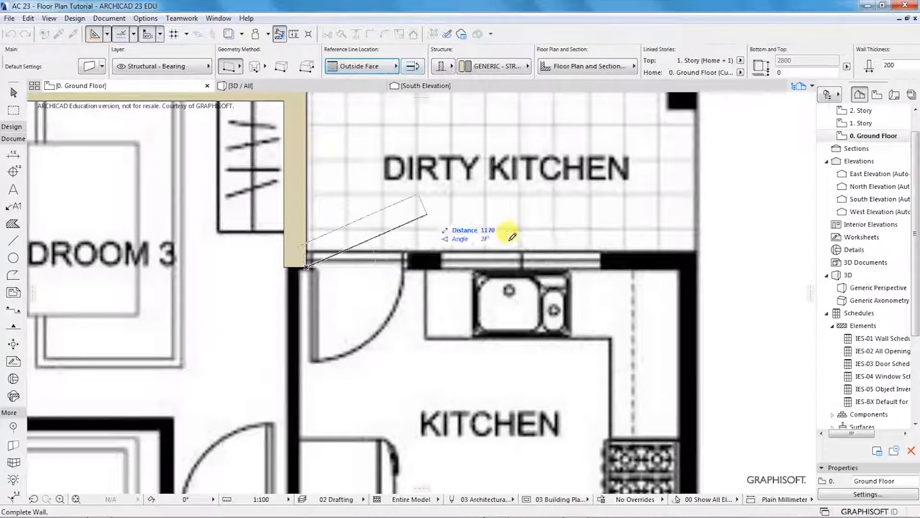
{"action": "left_click", "coordinate": [698, 250]}
Step: Draw the west exterior wall about 11979 mm long, from Bedroom 3's upper outer corner down to Bedroom 1's lower outer corner
{"action": "scroll", "coordinate": [384, 191], "scroll_direction": "down", "scroll_amount": 3}
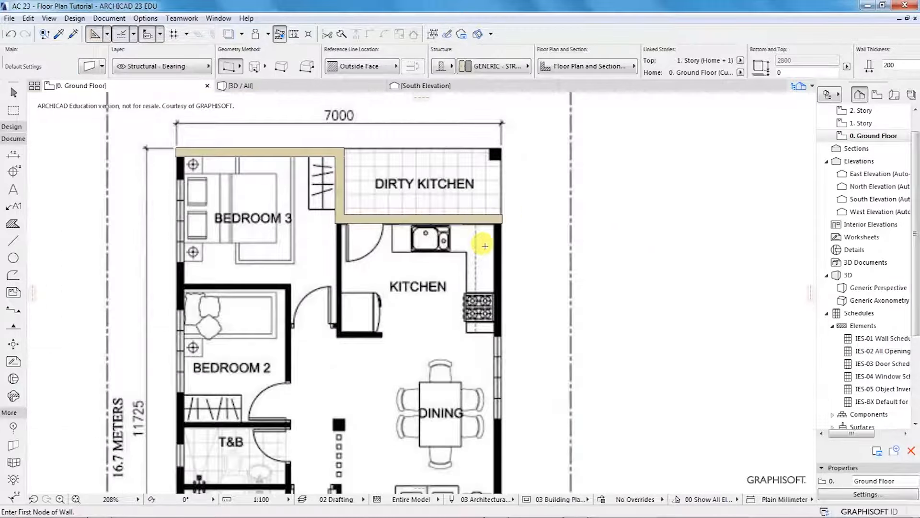
{"action": "scroll", "coordinate": [511, 213], "scroll_direction": "down", "scroll_amount": 2}
{"action": "scroll", "coordinate": [326, 170], "scroll_direction": "up", "scroll_amount": 4}
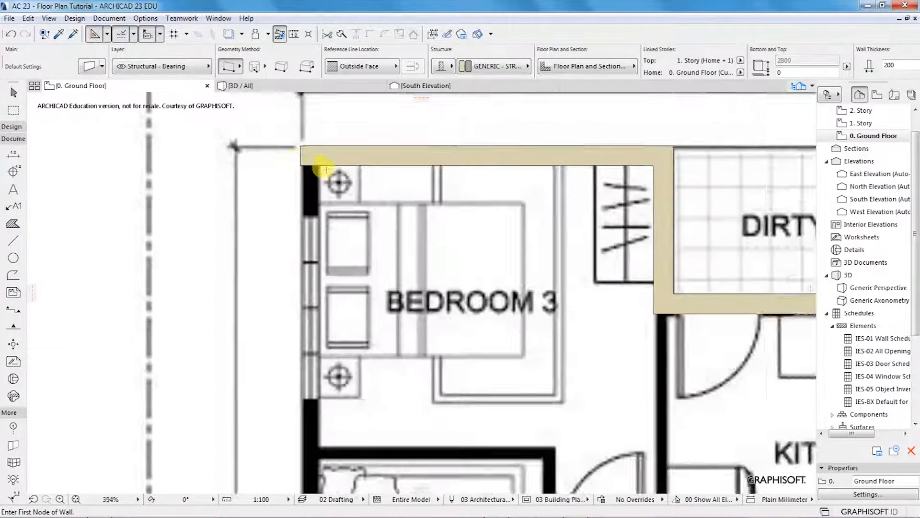
{"action": "scroll", "coordinate": [298, 146], "scroll_direction": "up", "scroll_amount": 1}
{"action": "left_click", "coordinate": [298, 139]}
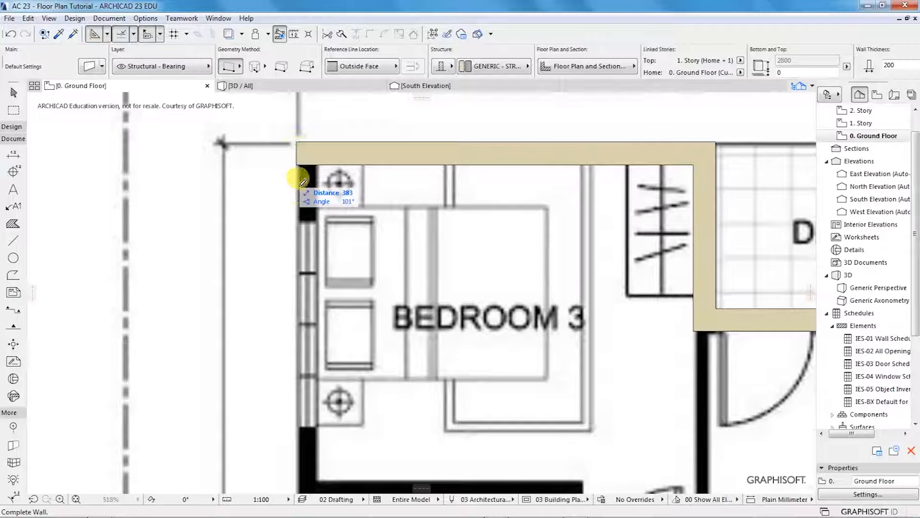
{"action": "scroll", "coordinate": [299, 154], "scroll_direction": "down", "scroll_amount": 5}
{"action": "scroll", "coordinate": [298, 400], "scroll_direction": "up", "scroll_amount": 5}
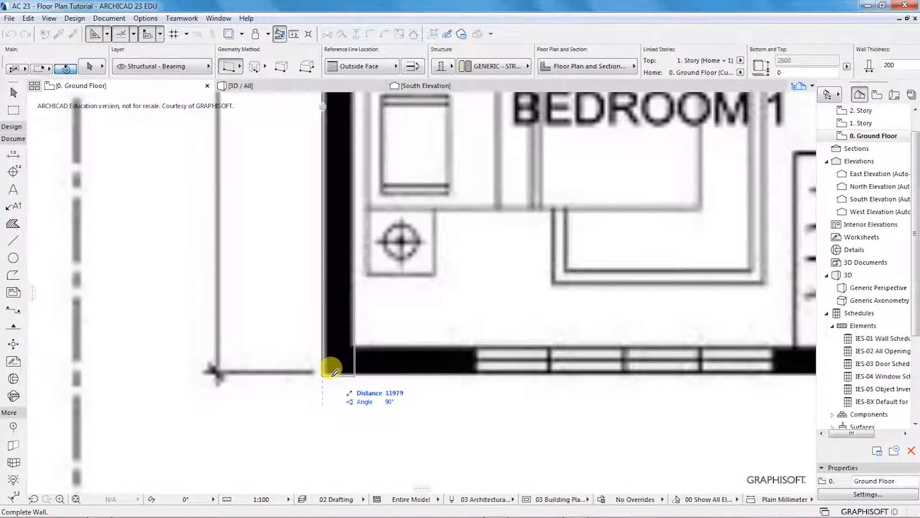
{"action": "left_click", "coordinate": [330, 373]}
Step: Draw the exterior wall along Bedroom 1's lower edge, from the west wall's end to the porch corner
{"action": "left_click", "coordinate": [325, 373]}
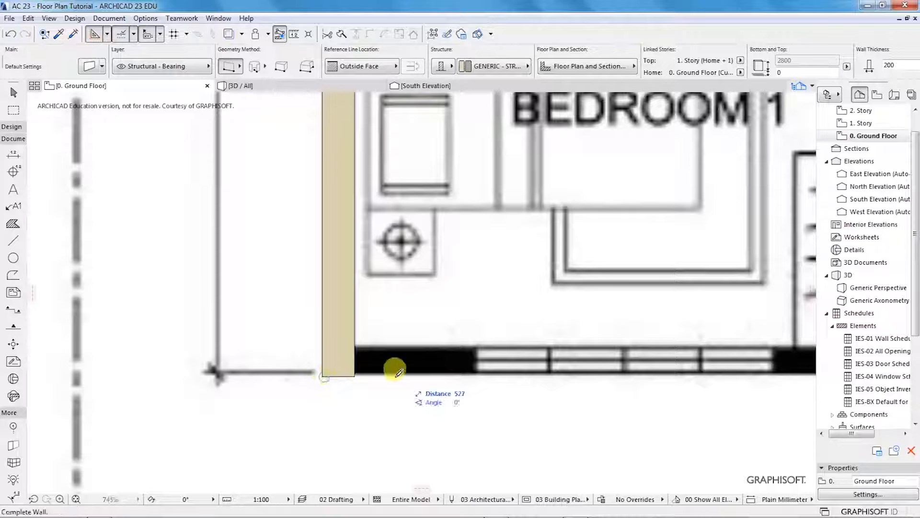
{"action": "scroll", "coordinate": [213, 369], "scroll_direction": "down", "scroll_amount": 2}
{"action": "scroll", "coordinate": [547, 352], "scroll_direction": "up", "scroll_amount": 2}
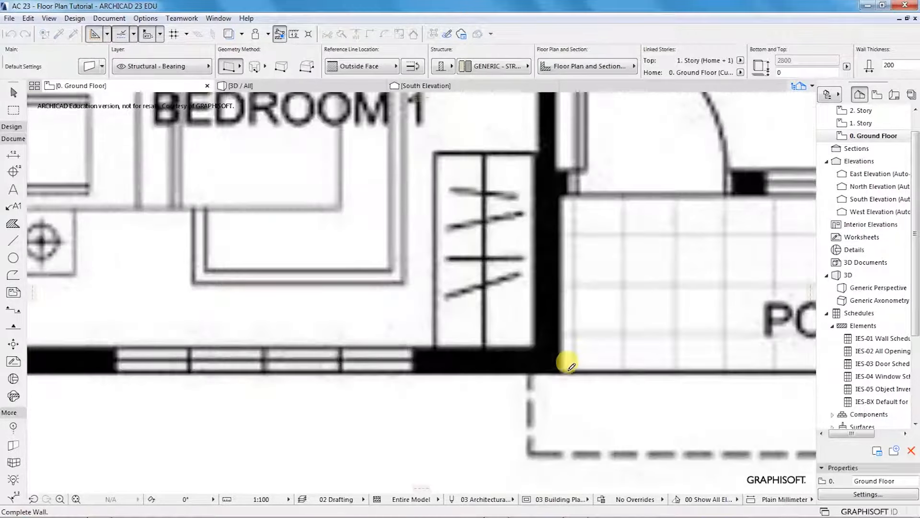
{"action": "left_click", "coordinate": [563, 368]}
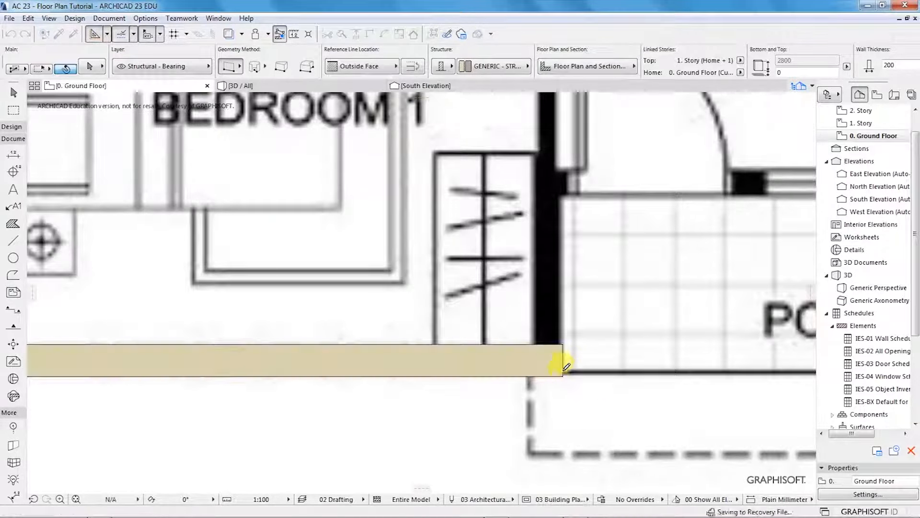
Step: Draw the wall between Bedroom 1's wardrobe and the porch, from the lower wall's end up to the front door's wall line
{"action": "left_click", "coordinate": [562, 376]}
{"action": "scroll", "coordinate": [537, 288], "scroll_direction": "down", "scroll_amount": 4}
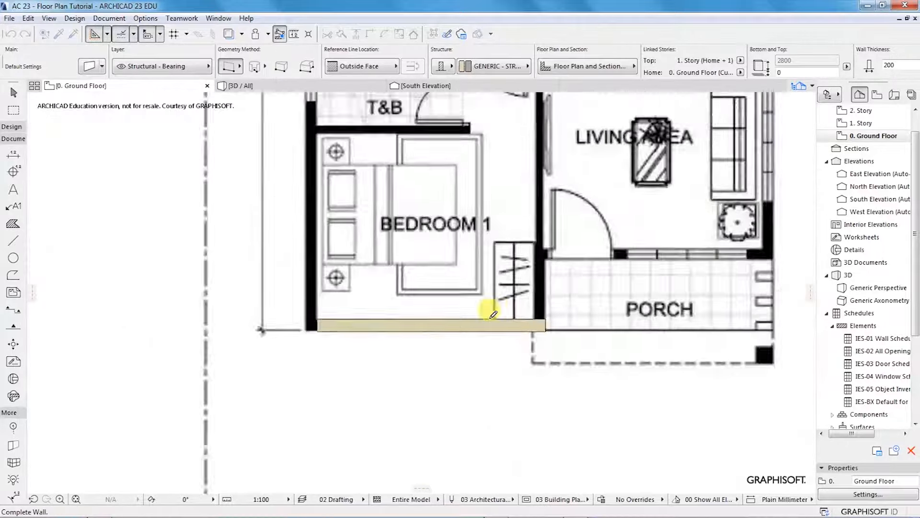
{"action": "scroll", "coordinate": [514, 307], "scroll_direction": "up", "scroll_amount": 3}
{"action": "scroll", "coordinate": [514, 275], "scroll_direction": "up", "scroll_amount": 1}
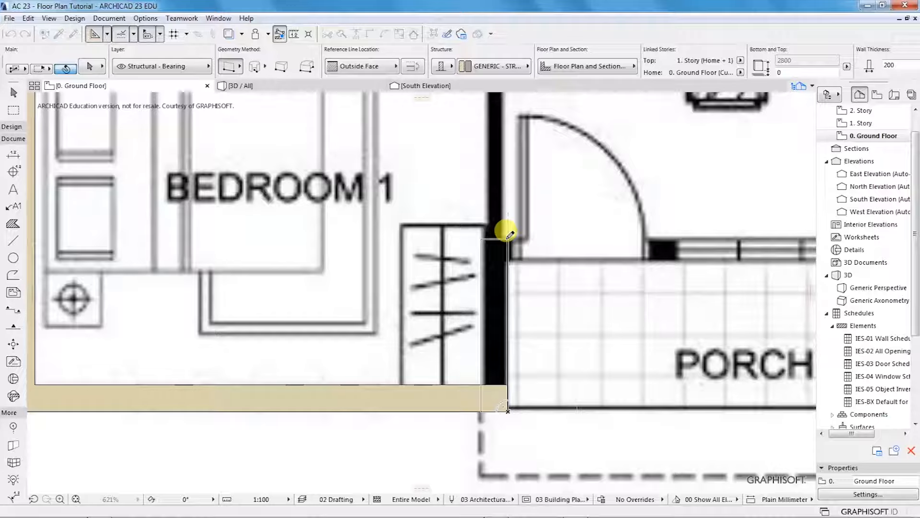
{"action": "left_click", "coordinate": [508, 238]}
Step: With the reference line at Inside Face, draw a wall about 3704 mm long between the living area and the porch
{"action": "left_click", "coordinate": [508, 239]}
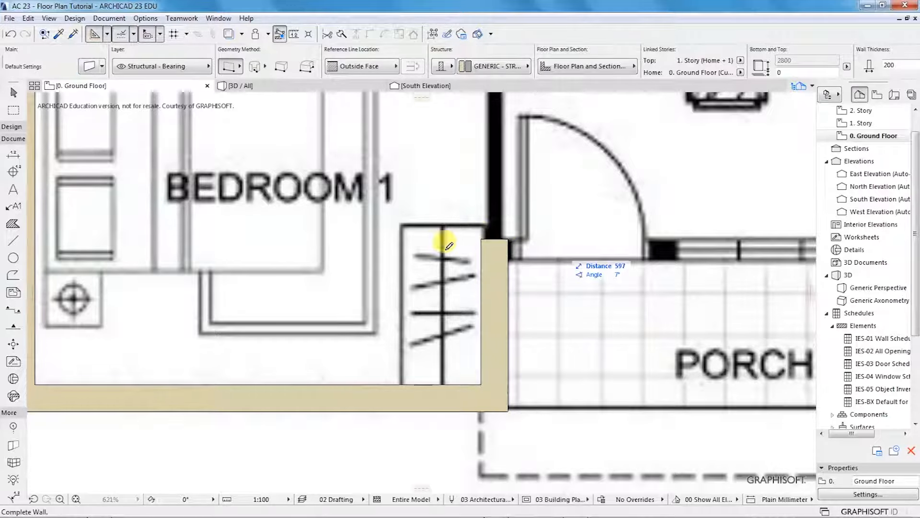
{"action": "scroll", "coordinate": [218, 312], "scroll_direction": "down", "scroll_amount": 1}
{"action": "scroll", "coordinate": [218, 312], "scroll_direction": "down", "scroll_amount": 3}
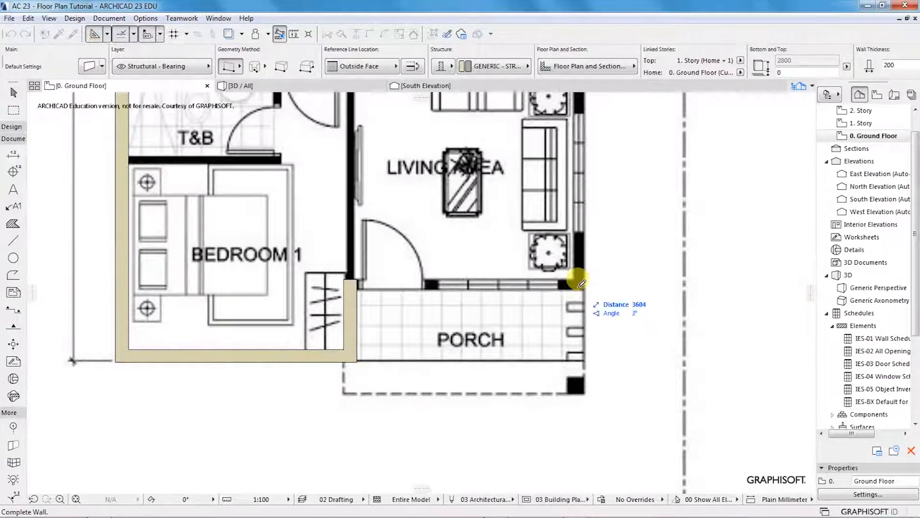
{"action": "scroll", "coordinate": [580, 282], "scroll_direction": "up", "scroll_amount": 3}
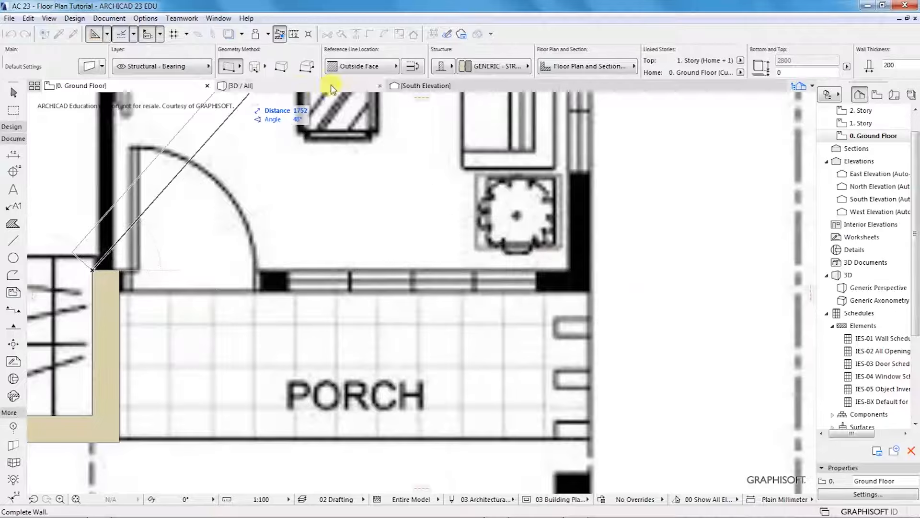
{"action": "left_click", "coordinate": [394, 66]}
{"action": "left_click", "coordinate": [431, 94]}
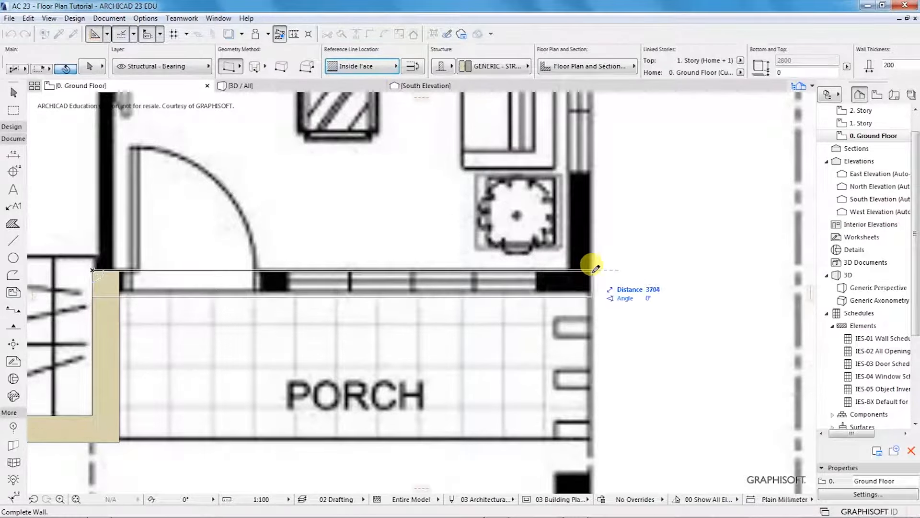
{"action": "left_click", "coordinate": [594, 269]}
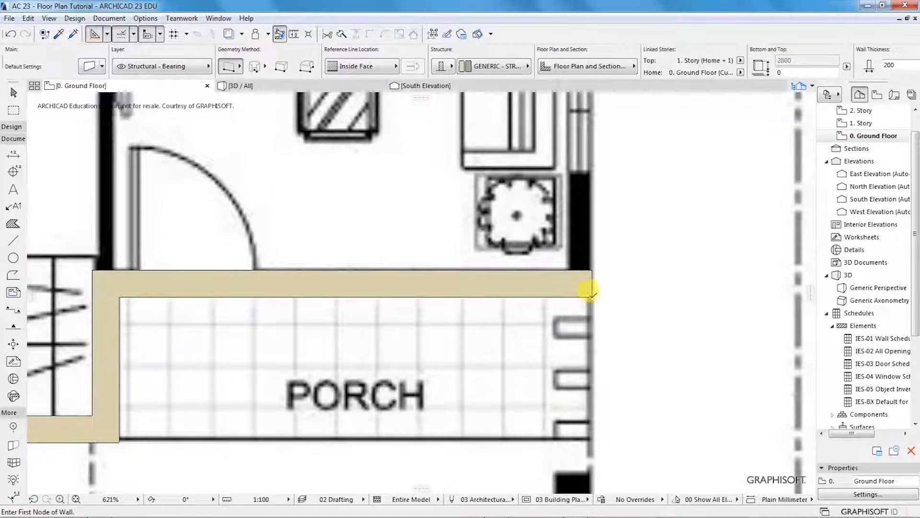
Step: With the reference line at Outside Face, draw the east exterior wall from the porch wall's outer end up to the kitchen wall's outer corner
{"action": "left_click", "coordinate": [591, 316]}
{"action": "scroll", "coordinate": [590, 326], "scroll_direction": "down", "scroll_amount": 6}
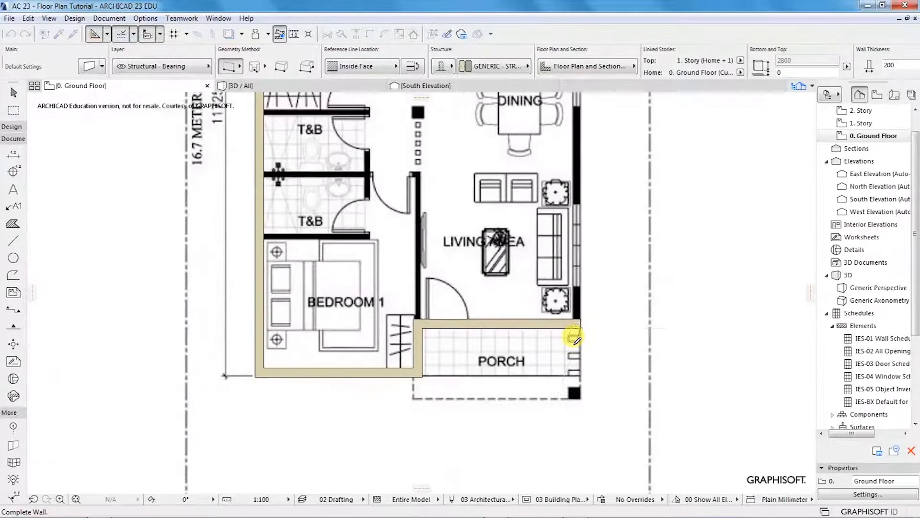
{"action": "scroll", "coordinate": [576, 341], "scroll_direction": "down", "scroll_amount": 2}
{"action": "scroll", "coordinate": [583, 123], "scroll_direction": "up", "scroll_amount": 6}
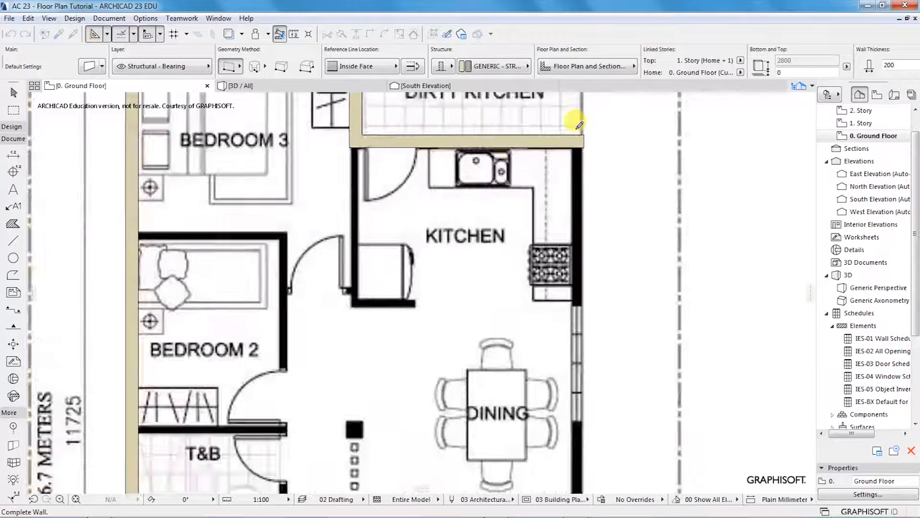
{"action": "left_click", "coordinate": [393, 70]}
{"action": "left_click", "coordinate": [434, 94]}
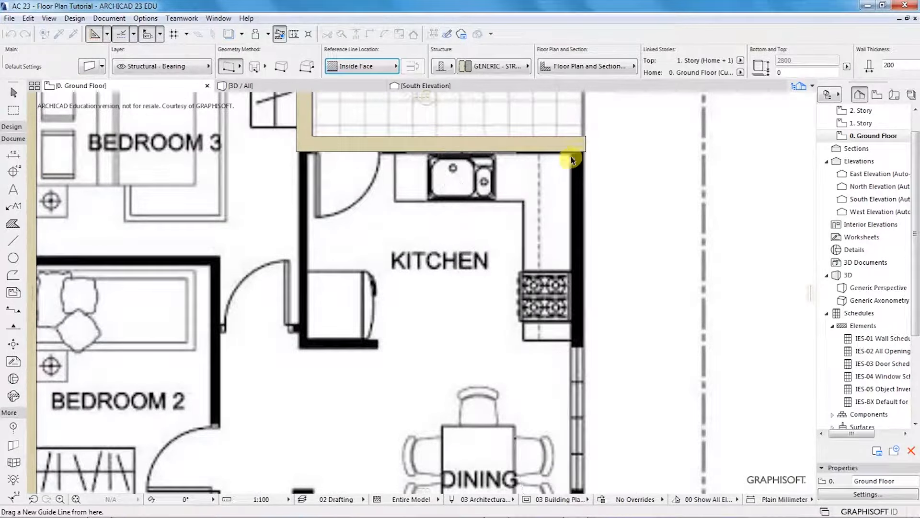
{"action": "left_click", "coordinate": [365, 65]}
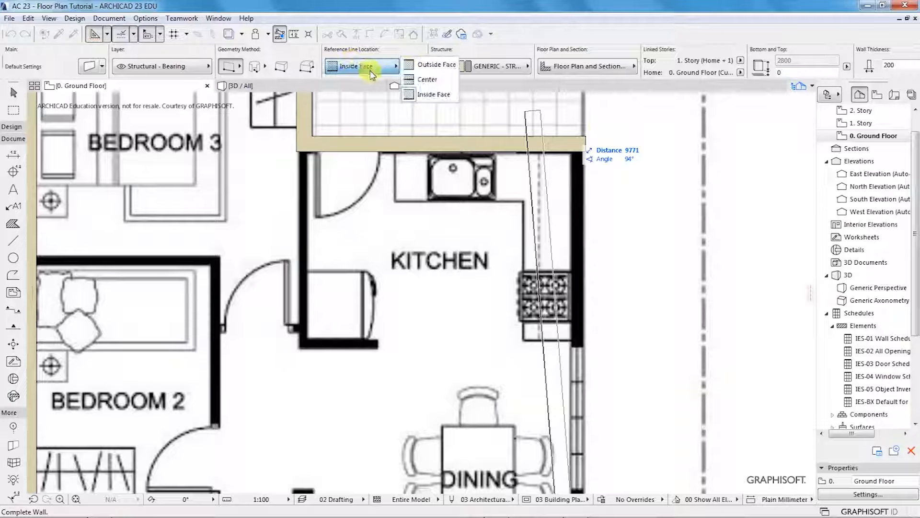
{"action": "left_click", "coordinate": [421, 63]}
{"action": "left_click", "coordinate": [586, 136]}
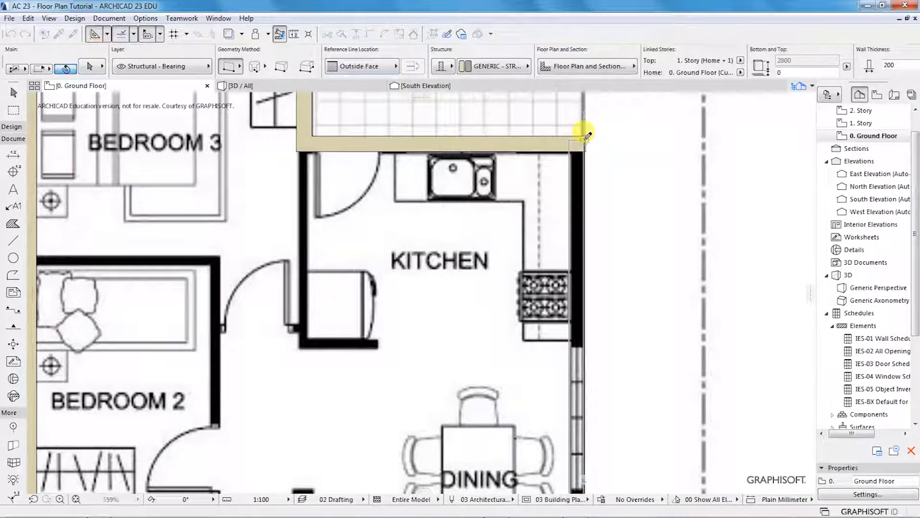
{"action": "scroll", "coordinate": [586, 135], "scroll_direction": "up", "scroll_amount": 5}
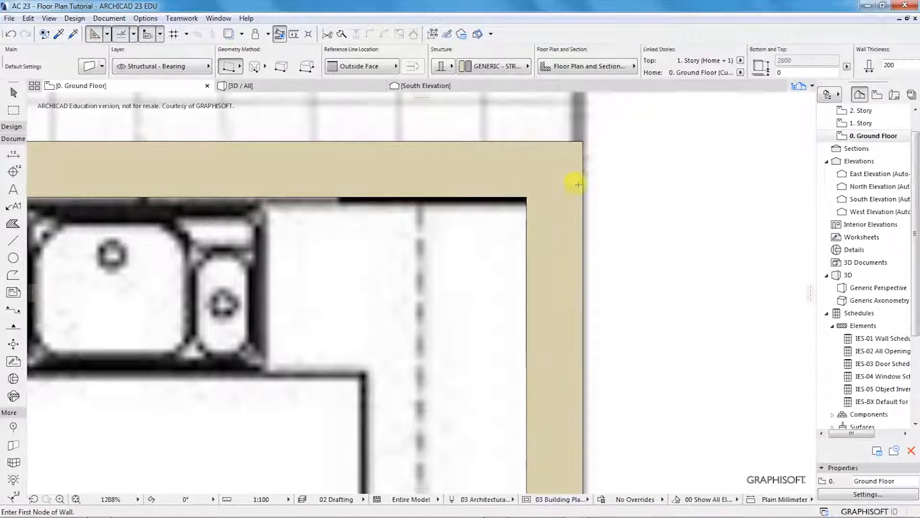
Step: Set the default wall thickness to 100 mm for the interior partitions
{"action": "scroll", "coordinate": [575, 182], "scroll_direction": "down", "scroll_amount": 10}
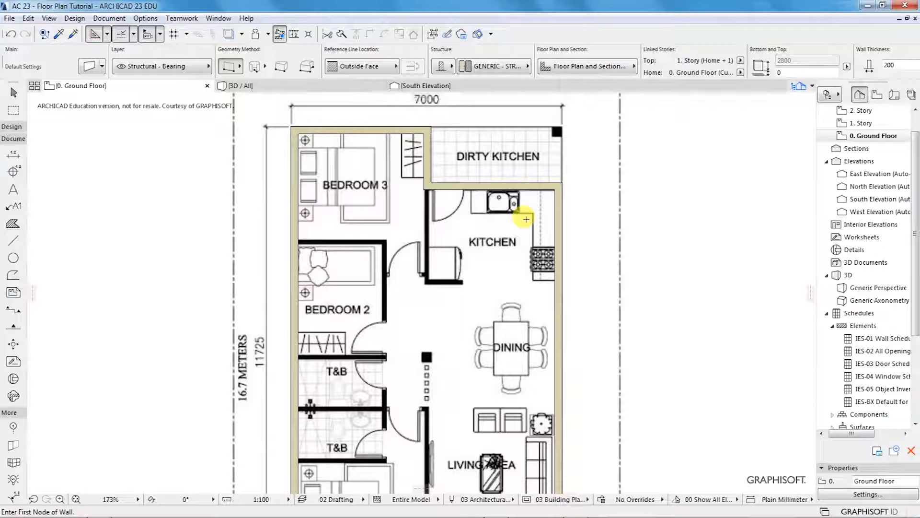
{"action": "scroll", "coordinate": [526, 219], "scroll_direction": "down", "scroll_amount": 5}
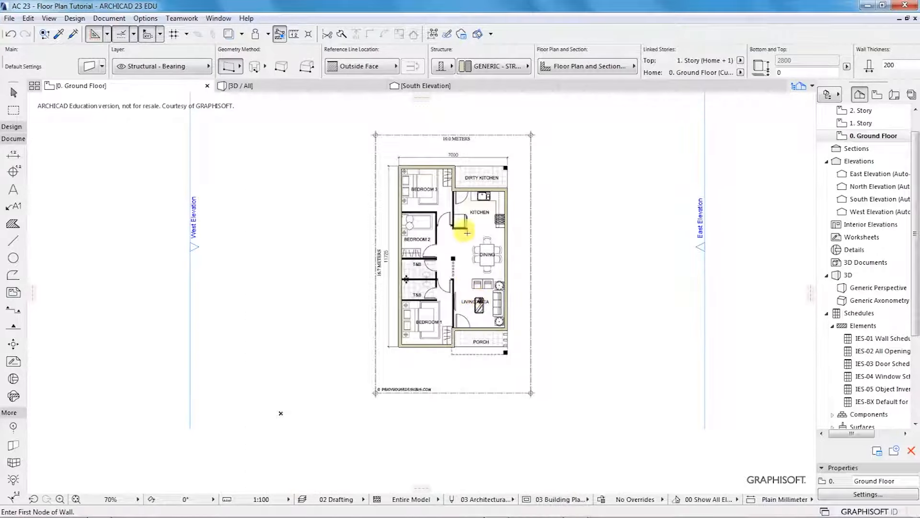
{"action": "scroll", "coordinate": [467, 233], "scroll_direction": "up", "scroll_amount": 3}
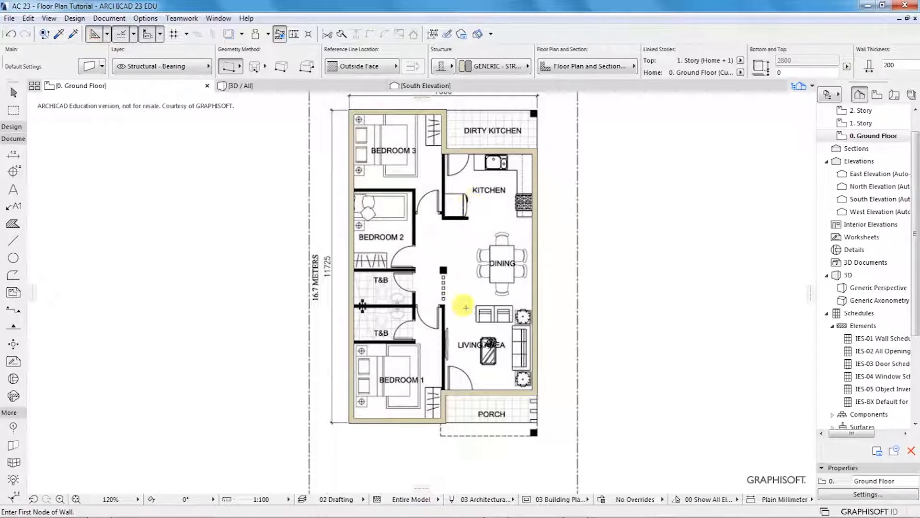
{"action": "mouse_move", "coordinate": [478, 513]}
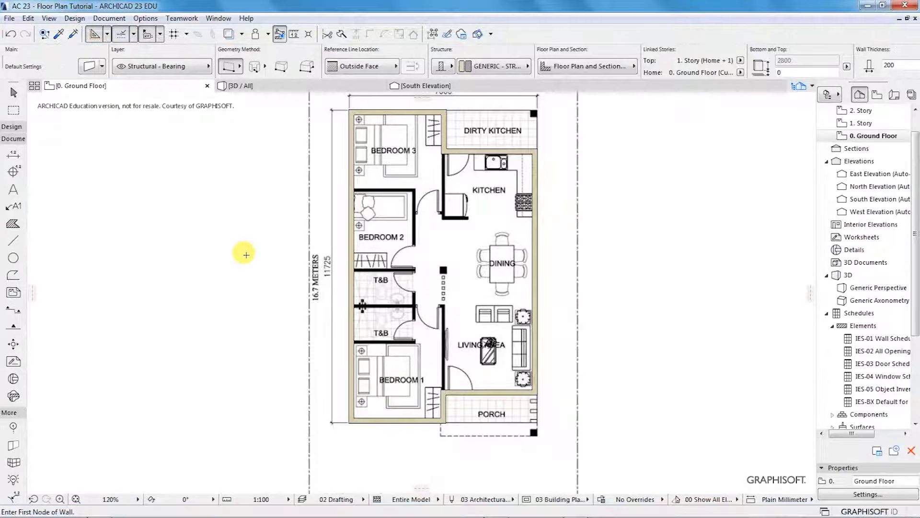
{"action": "scroll", "coordinate": [470, 103], "scroll_direction": "up", "scroll_amount": 4}
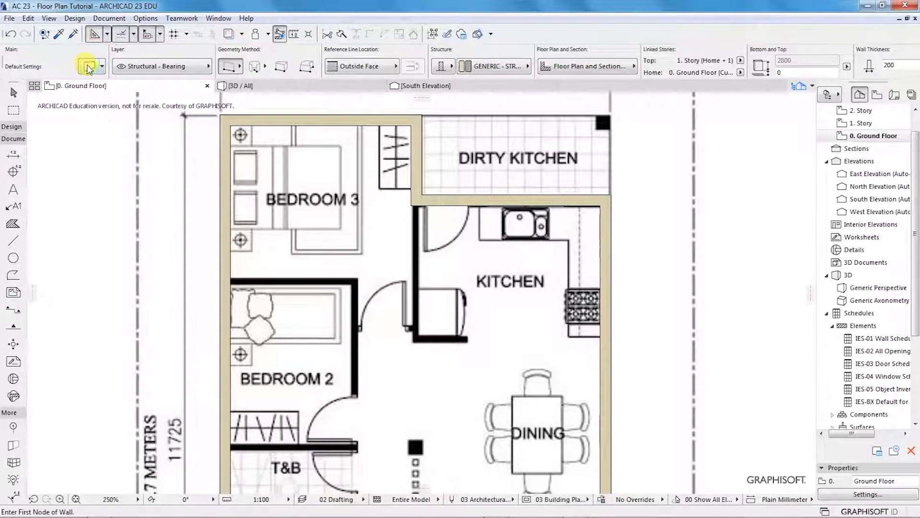
{"action": "left_click", "coordinate": [88, 66]}
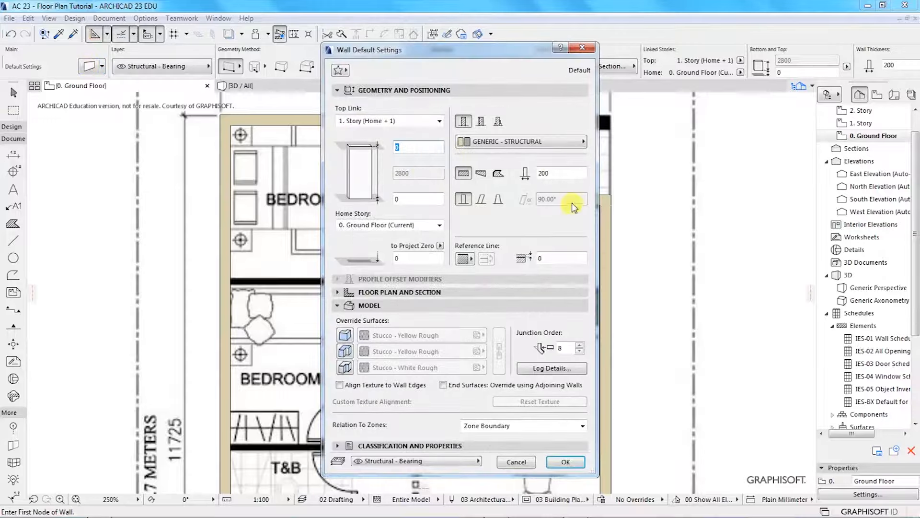
{"action": "double_click", "coordinate": [543, 173]}
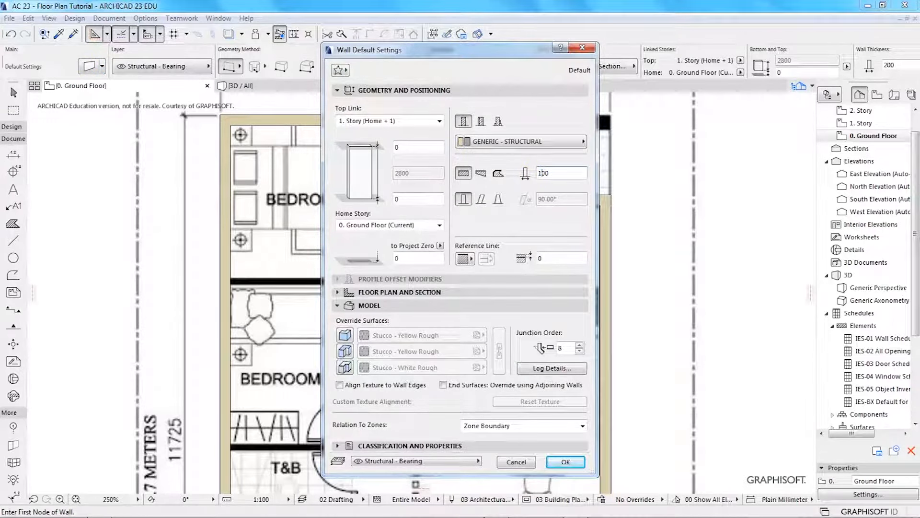
{"action": "left_click", "coordinate": [565, 463]}
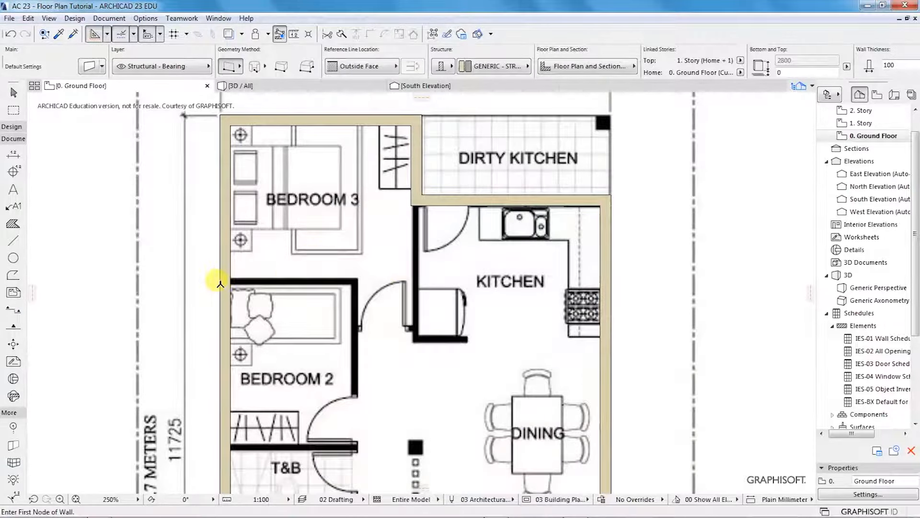
{"action": "scroll", "coordinate": [220, 283], "scroll_direction": "up", "scroll_amount": 5}
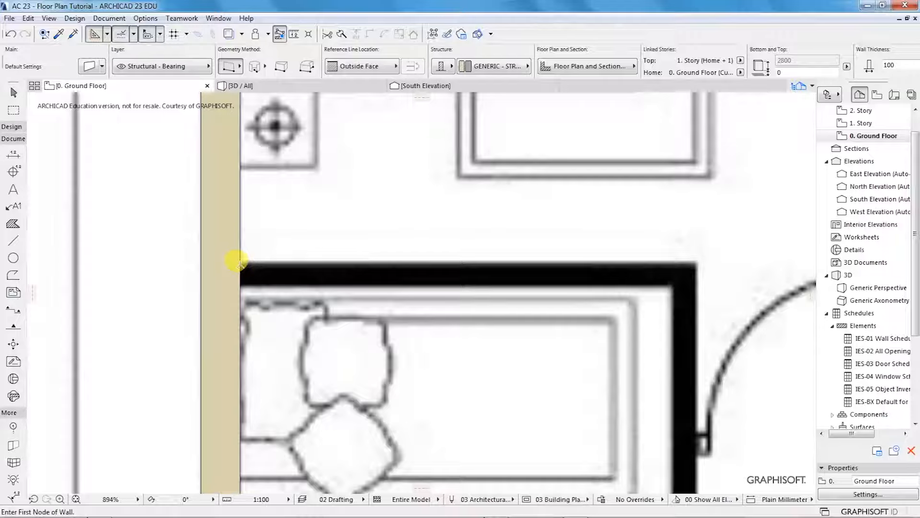
Step: With the reference line at Inside Face, draw the wall between Bedroom 3 and Bedroom 2 from the west exterior wall to Bedroom 2's outer corner
{"action": "left_click", "coordinate": [239, 263]}
{"action": "scroll", "coordinate": [240, 262], "scroll_direction": "down", "scroll_amount": 2}
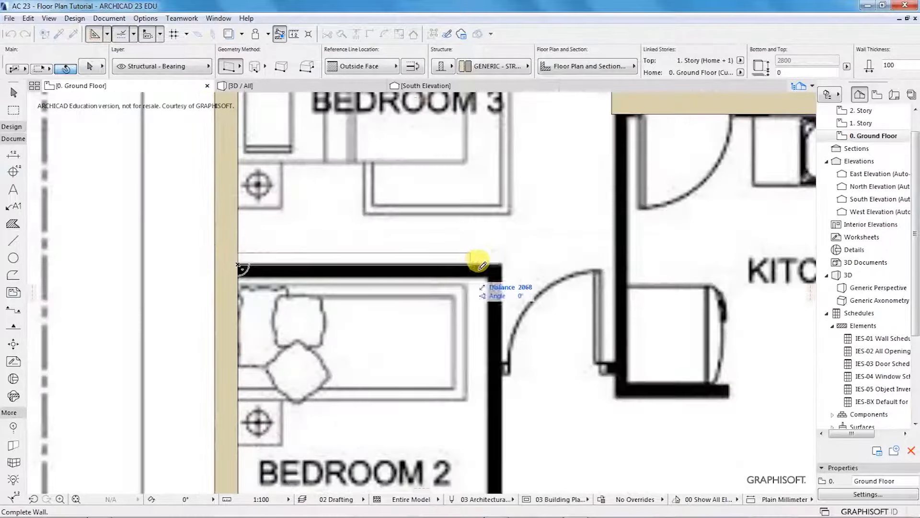
{"action": "left_click", "coordinate": [397, 70]}
{"action": "left_click", "coordinate": [427, 94]}
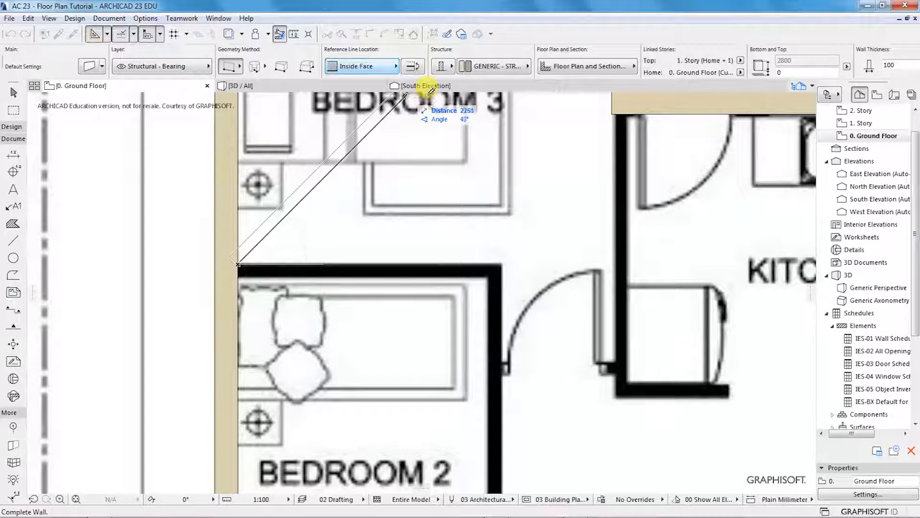
{"action": "left_click", "coordinate": [501, 263]}
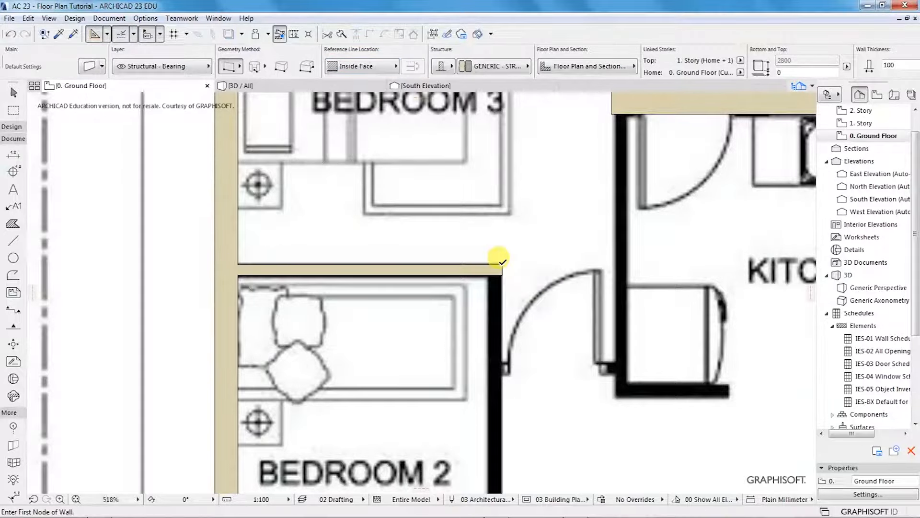
Step: Draw the hallway wall from Bedroom 2's upper corner down past both T&Bs, and the wall between the lower T&B and Bedroom 1
{"action": "left_click", "coordinate": [501, 263]}
{"action": "scroll", "coordinate": [439, 191], "scroll_direction": "down", "scroll_amount": 5}
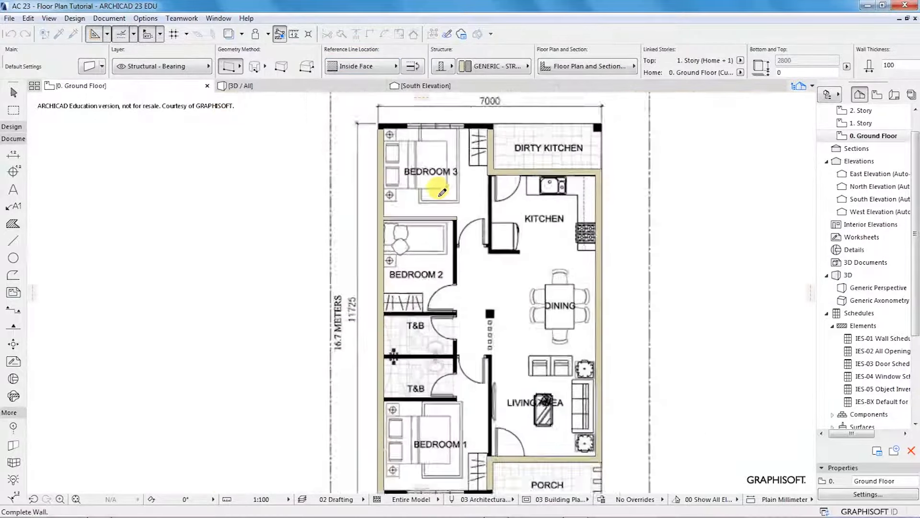
{"action": "scroll", "coordinate": [445, 399], "scroll_direction": "up", "scroll_amount": 5}
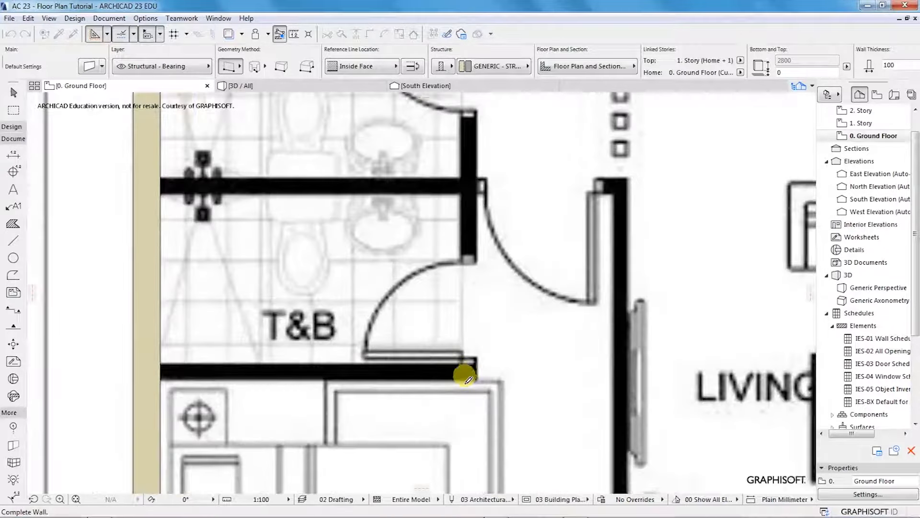
{"action": "left_click", "coordinate": [476, 374]}
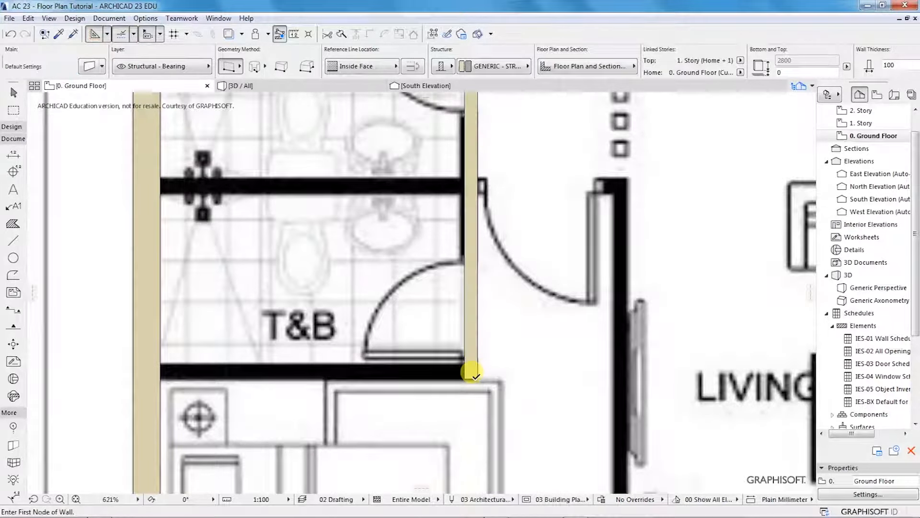
{"action": "left_click", "coordinate": [470, 375]}
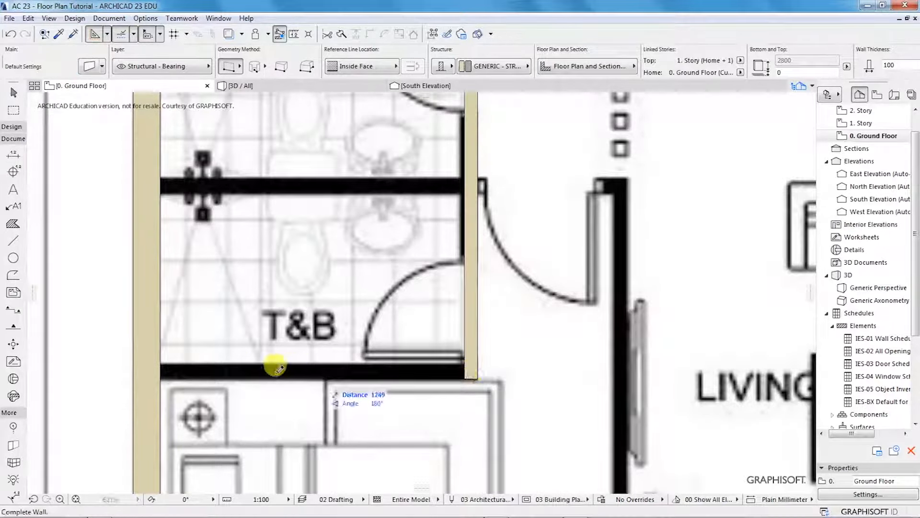
{"action": "left_click", "coordinate": [159, 366]}
Step: With the reference line at Outside Face, draw the partition between the two T&Bs from the west exterior wall to the hallway wall
{"action": "scroll", "coordinate": [221, 383], "scroll_direction": "down", "scroll_amount": 4}
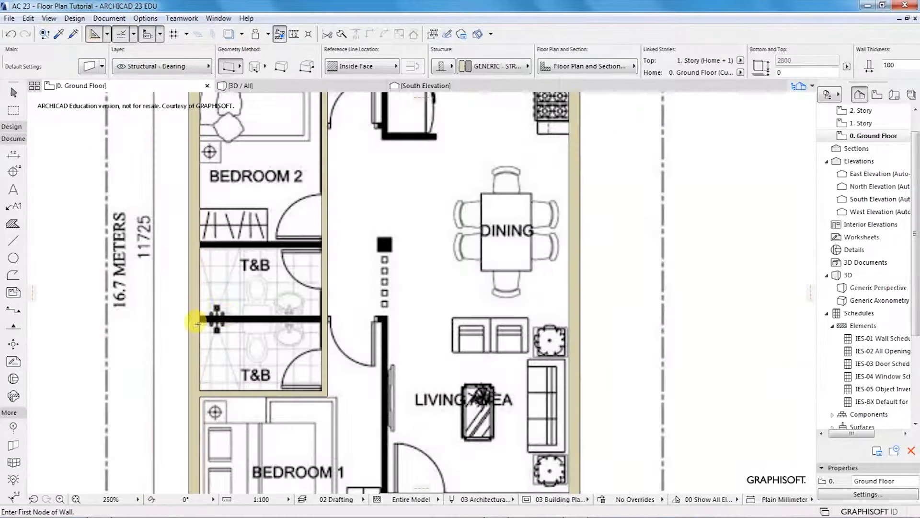
{"action": "scroll", "coordinate": [200, 327], "scroll_direction": "up", "scroll_amount": 5}
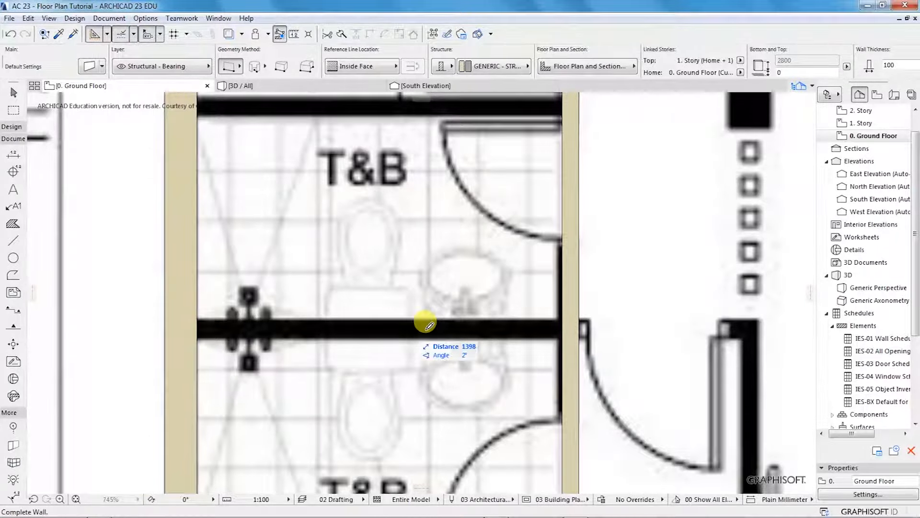
{"action": "left_click", "coordinate": [396, 65]}
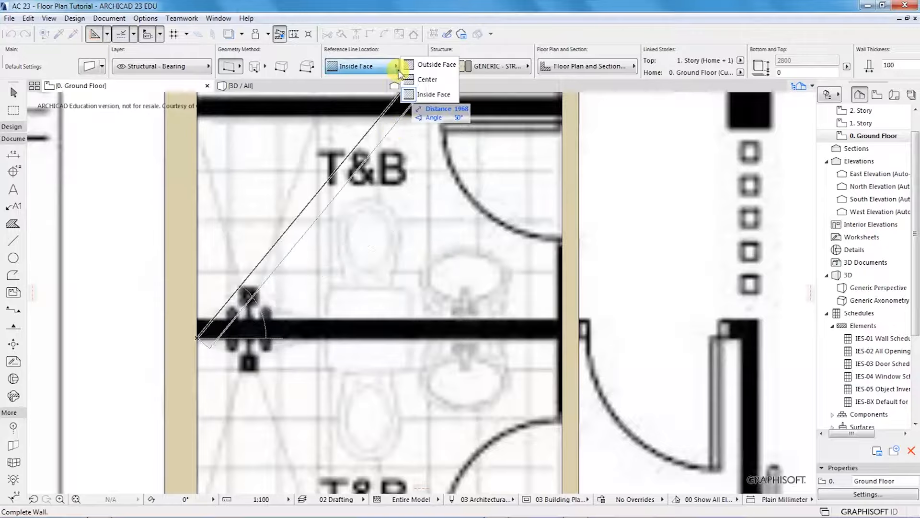
{"action": "left_click", "coordinate": [434, 61]}
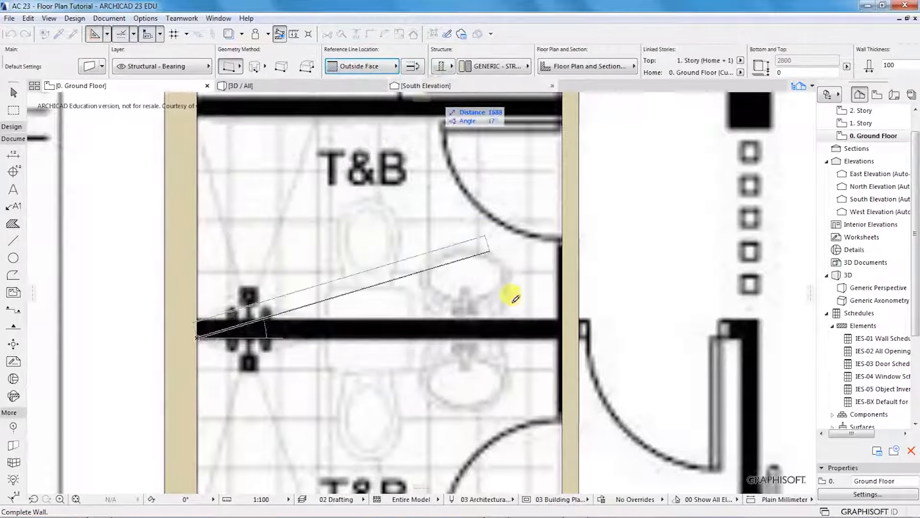
{"action": "left_click", "coordinate": [562, 329]}
Step: Draw the partition between Bedroom 2 and the upper T&B from the west exterior wall to the hallway wall
{"action": "scroll", "coordinate": [273, 374], "scroll_direction": "down", "scroll_amount": 5}
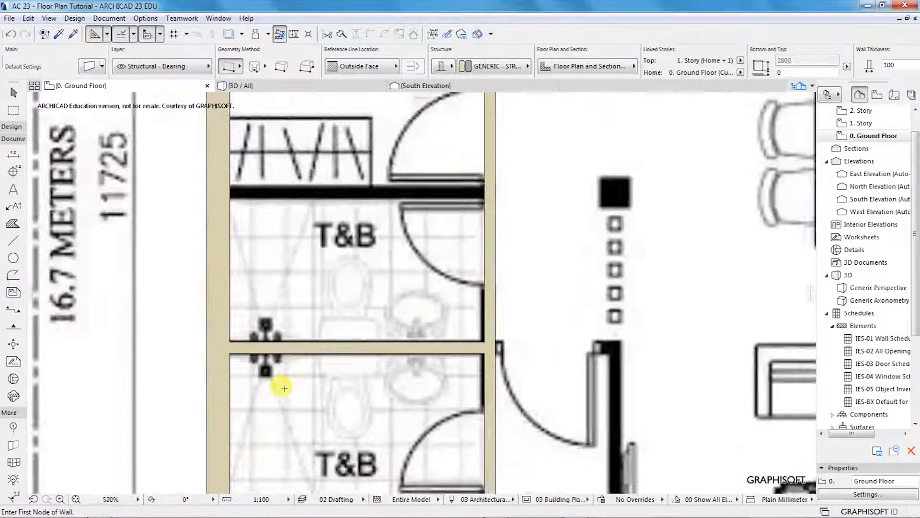
{"action": "scroll", "coordinate": [267, 301], "scroll_direction": "up", "scroll_amount": 6}
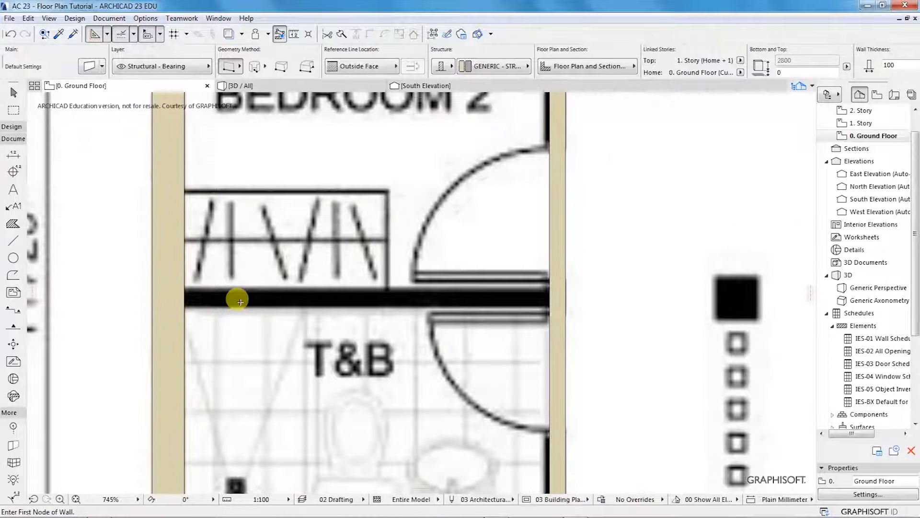
{"action": "left_click", "coordinate": [185, 306]}
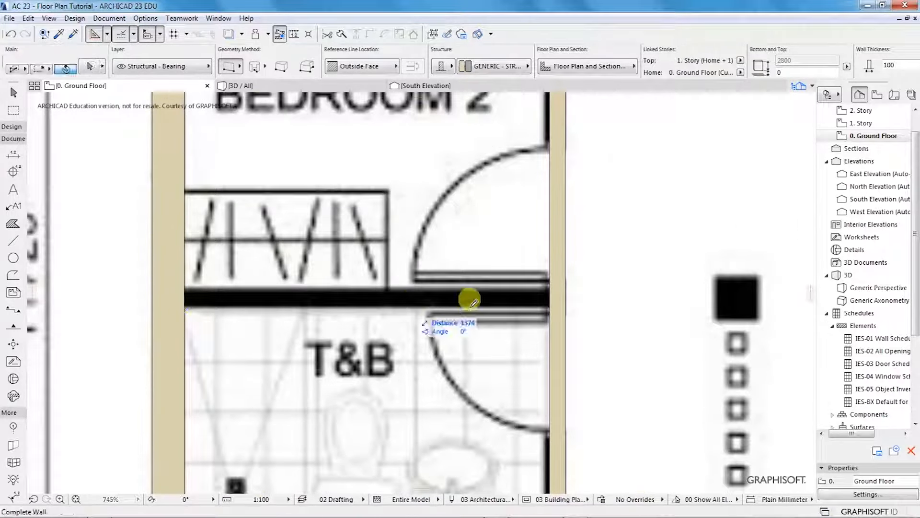
{"action": "left_click", "coordinate": [564, 298]}
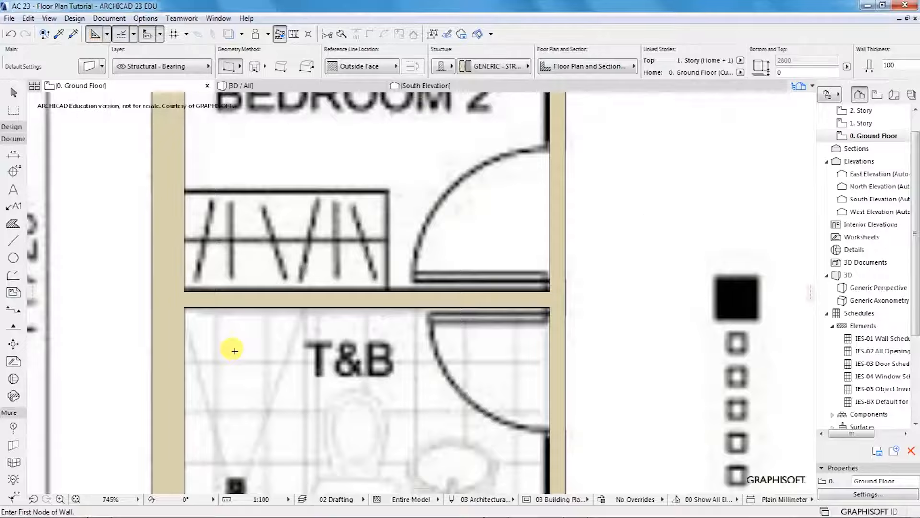
Step: Draw the kitchen's west wall from the dirty kitchen wall's inner corner down to the corner below the refrigerator
{"action": "scroll", "coordinate": [240, 335], "scroll_direction": "down", "scroll_amount": 3}
{"action": "scroll", "coordinate": [259, 259], "scroll_direction": "down", "scroll_amount": 3}
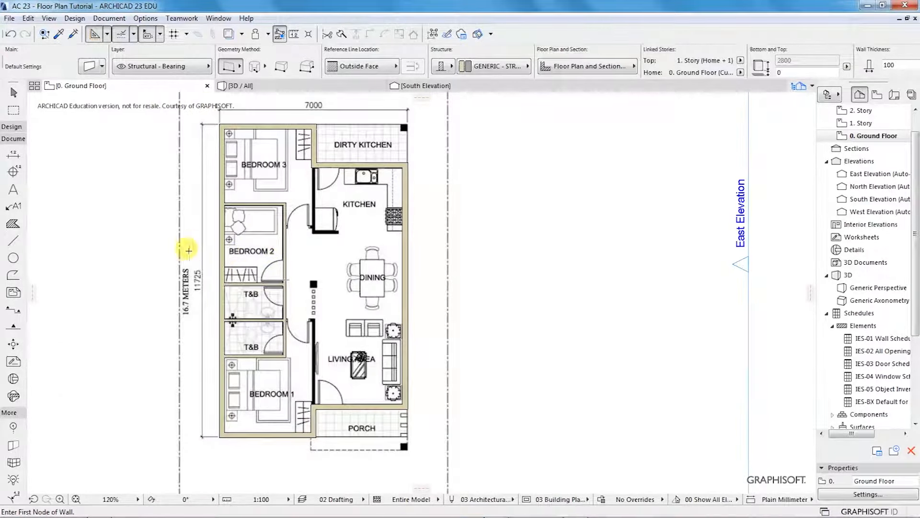
{"action": "scroll", "coordinate": [306, 165], "scroll_direction": "up", "scroll_amount": 3}
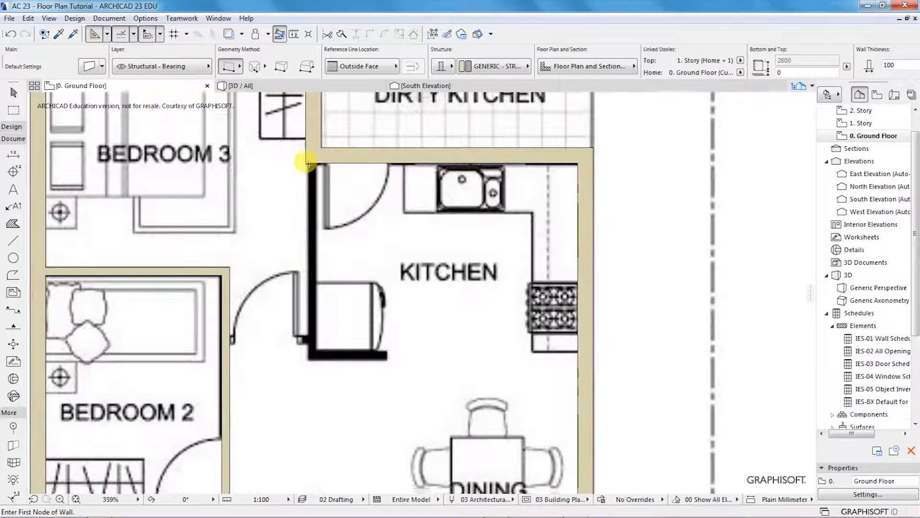
{"action": "left_click", "coordinate": [306, 162]}
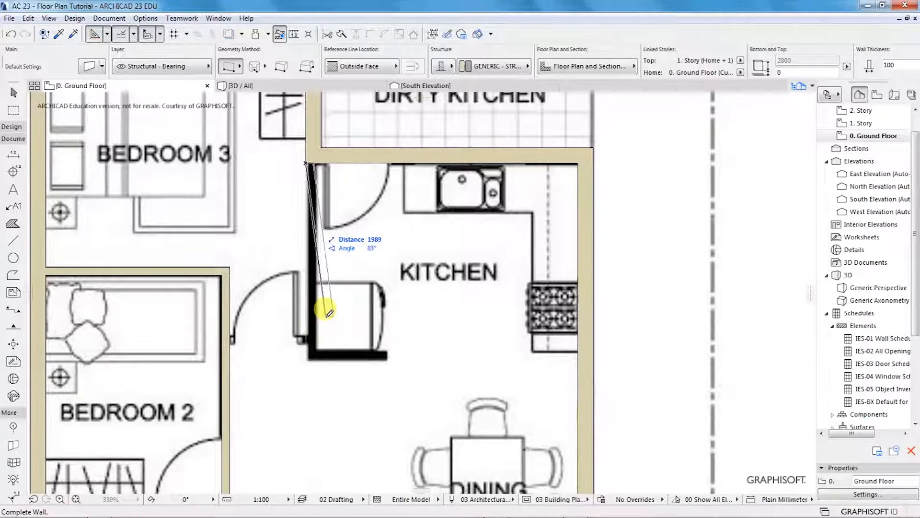
{"action": "left_click", "coordinate": [311, 357]}
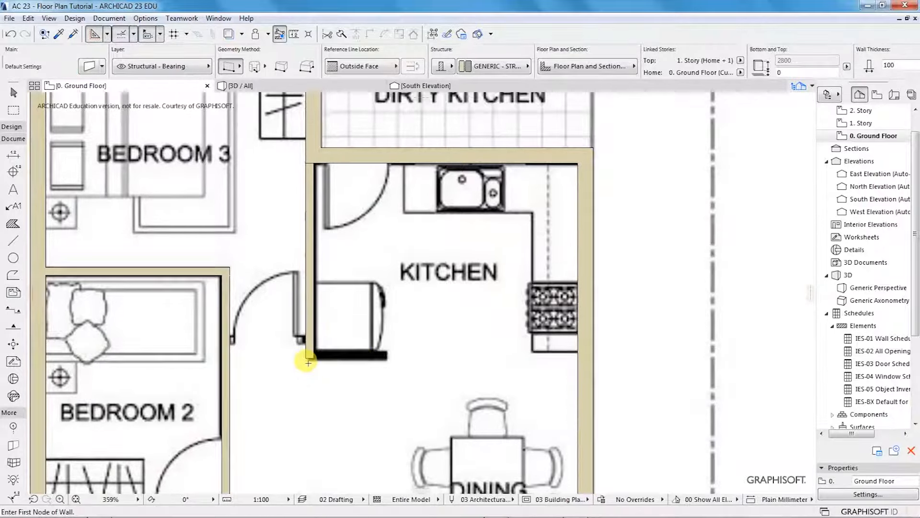
Step: Draw the short wall below the refrigerator from the kitchen's west wall east to the end of the traced black line
{"action": "scroll", "coordinate": [308, 361], "scroll_direction": "up", "scroll_amount": 3}
{"action": "scroll", "coordinate": [315, 359], "scroll_direction": "up", "scroll_amount": 2}
{"action": "left_click", "coordinate": [305, 351]}
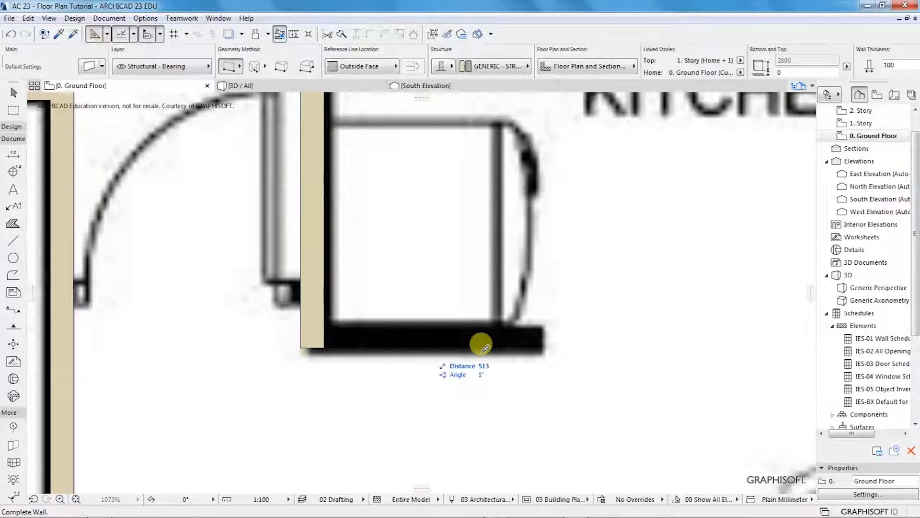
{"action": "left_click", "coordinate": [544, 345]}
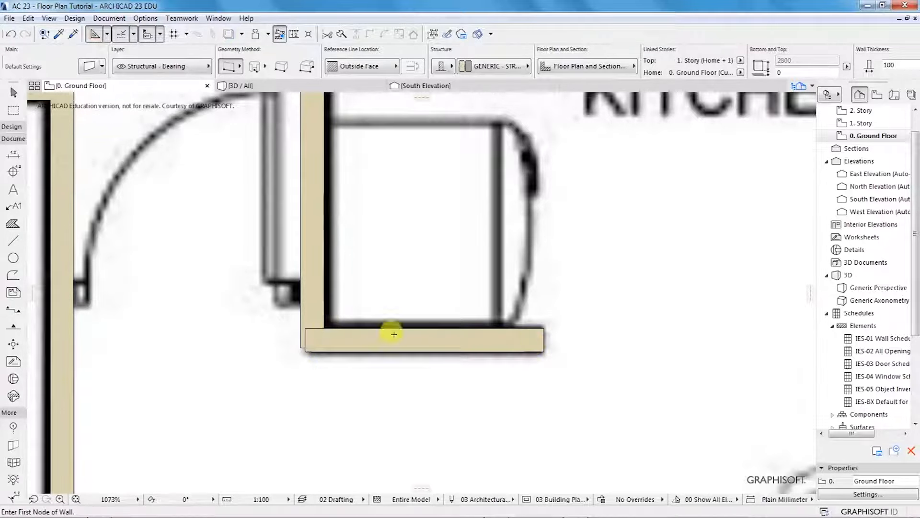
Step: Intersect the kitchen's west wall with the short wall below the refrigerator to form a clean corner
{"action": "left_click", "coordinate": [312, 311], "text": "shift"}
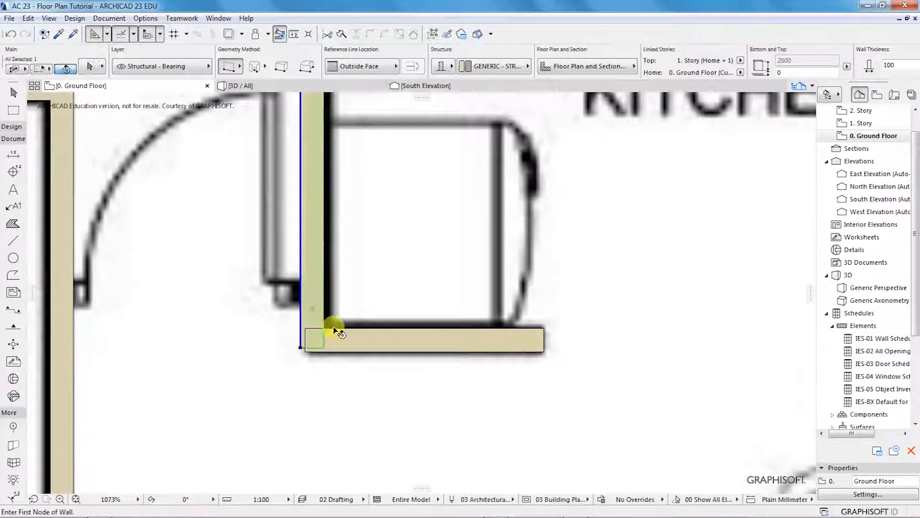
{"action": "left_click", "coordinate": [366, 345], "text": "shift"}
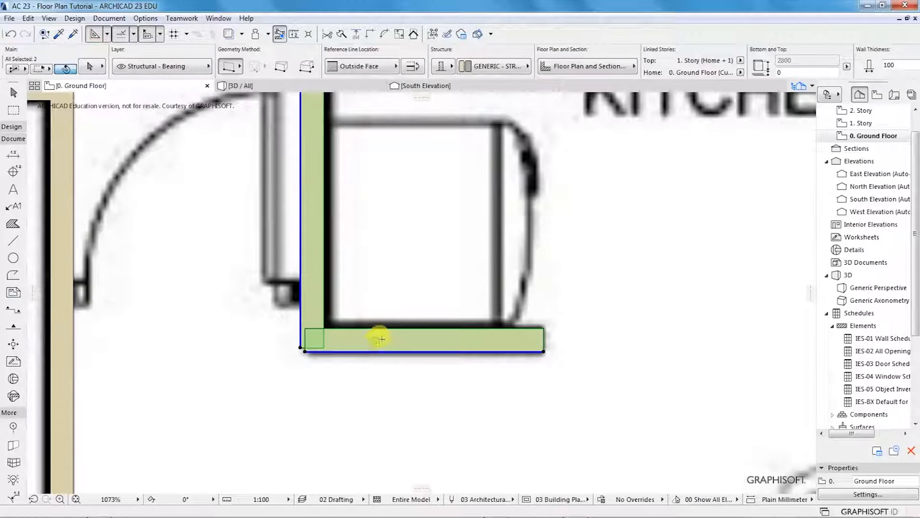
{"action": "left_click", "coordinate": [373, 34]}
{"action": "key", "text": "Escape"}
{"action": "scroll", "coordinate": [373, 331], "scroll_direction": "down", "scroll_amount": 2}
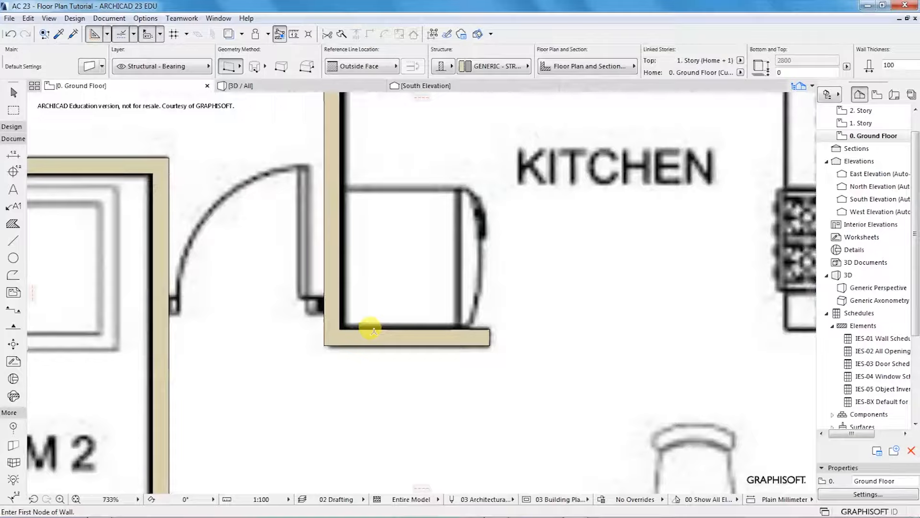
Step: Draw a wall across Bedroom 3's doorway from the hallway wall to the kitchen's west wall
{"action": "scroll", "coordinate": [365, 269], "scroll_direction": "down", "scroll_amount": 3}
{"action": "scroll", "coordinate": [294, 318], "scroll_direction": "up", "scroll_amount": 4}
{"action": "left_click", "coordinate": [262, 347]}
{"action": "left_click", "coordinate": [456, 345]}
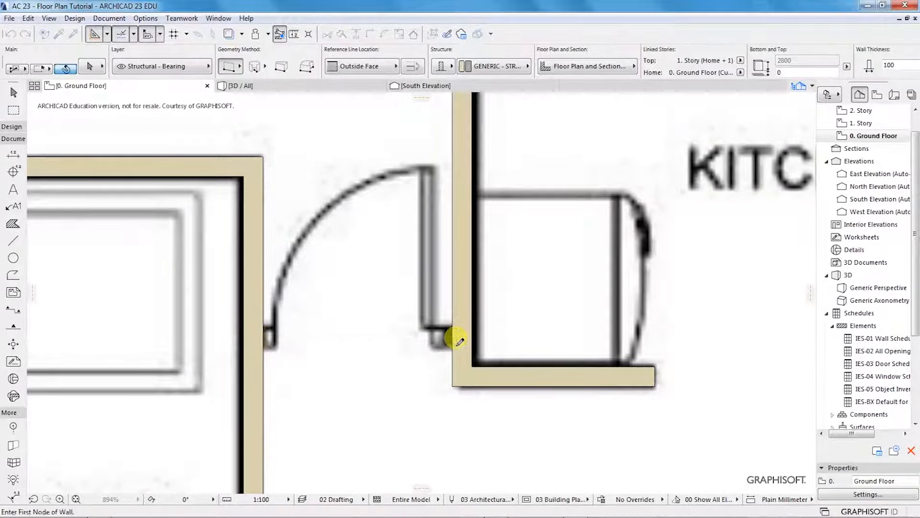
Step: With the reference line at Inside Face, draw the wall between Bedroom 1 and the living area from the porch wall up to Bedroom 1's doorway
{"action": "scroll", "coordinate": [396, 263], "scroll_direction": "down", "scroll_amount": 8}
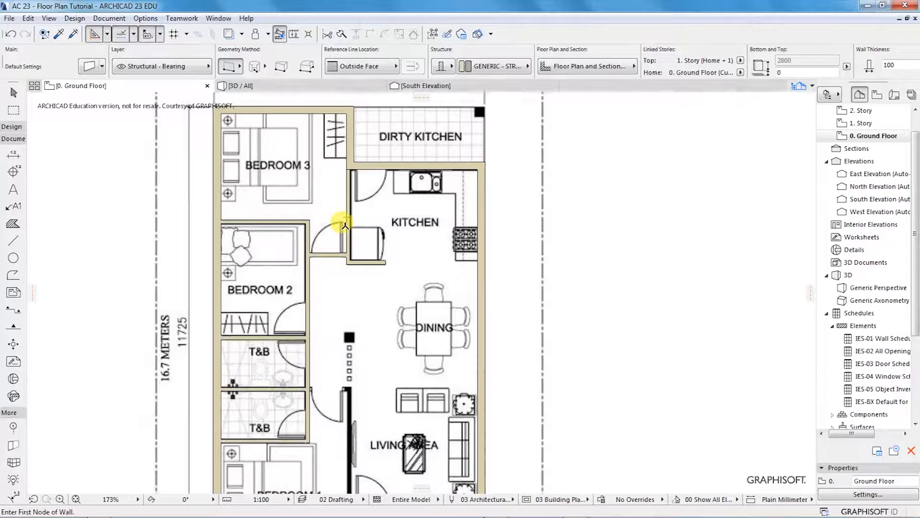
{"action": "scroll", "coordinate": [345, 226], "scroll_direction": "down", "scroll_amount": 5}
{"action": "scroll", "coordinate": [353, 308], "scroll_direction": "up", "scroll_amount": 4}
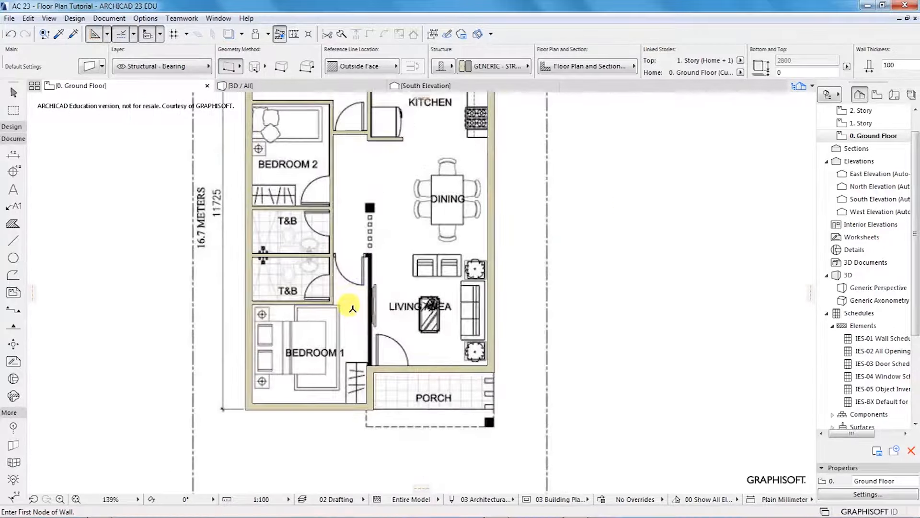
{"action": "scroll", "coordinate": [353, 308], "scroll_direction": "up", "scroll_amount": 4}
{"action": "scroll", "coordinate": [367, 394], "scroll_direction": "up", "scroll_amount": 4}
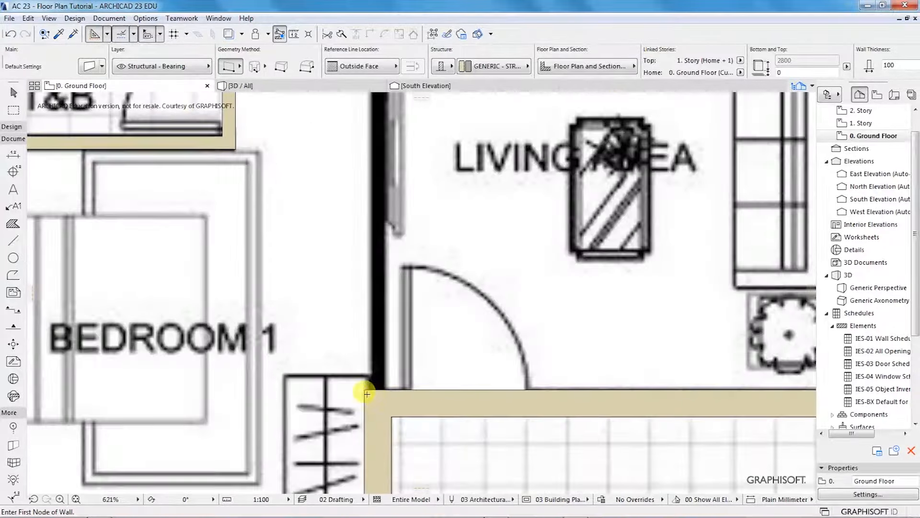
{"action": "left_click", "coordinate": [365, 388]}
{"action": "scroll", "coordinate": [367, 391], "scroll_direction": "down", "scroll_amount": 2}
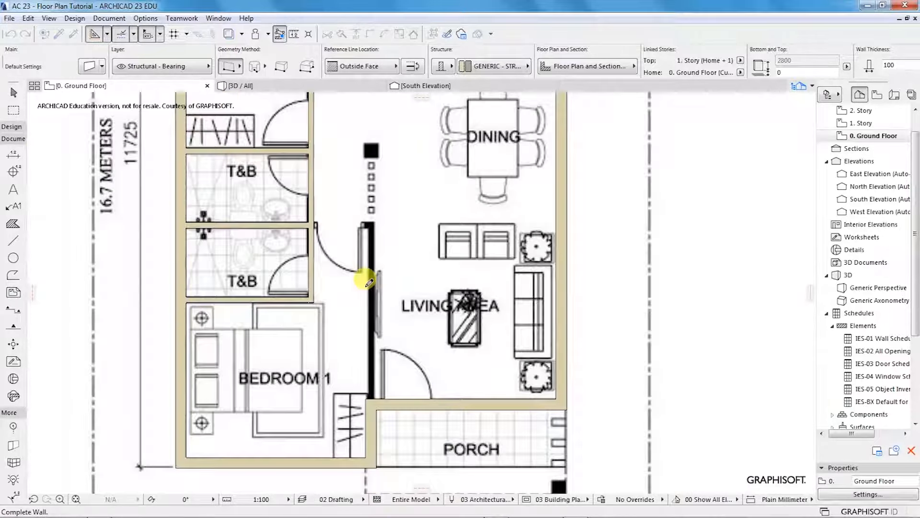
{"action": "left_click", "coordinate": [396, 66]}
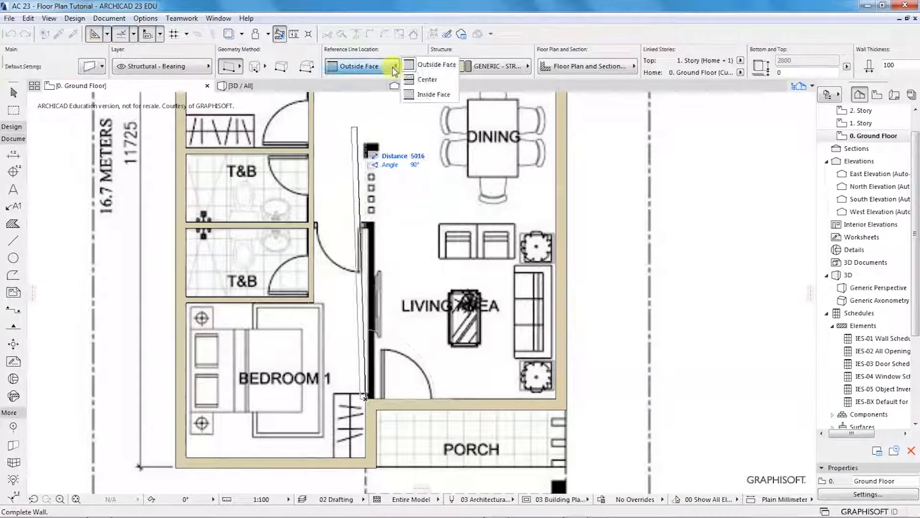
{"action": "left_click", "coordinate": [433, 94]}
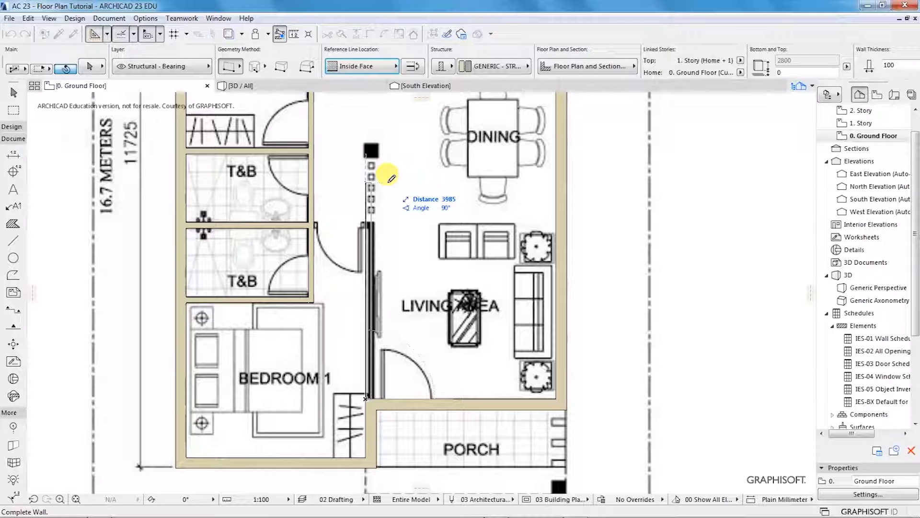
{"action": "left_click", "coordinate": [373, 216]}
Step: Stretch the wall between the two T&B rooms east across Bedroom 1's doorway to the wall beside the living area
{"action": "scroll", "coordinate": [357, 226], "scroll_direction": "up", "scroll_amount": 5}
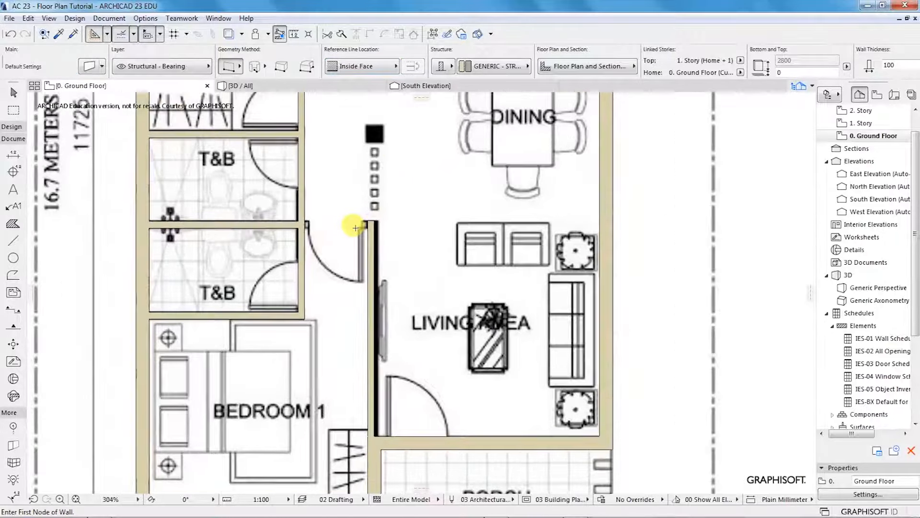
{"action": "left_click", "coordinate": [193, 226], "text": "shift"}
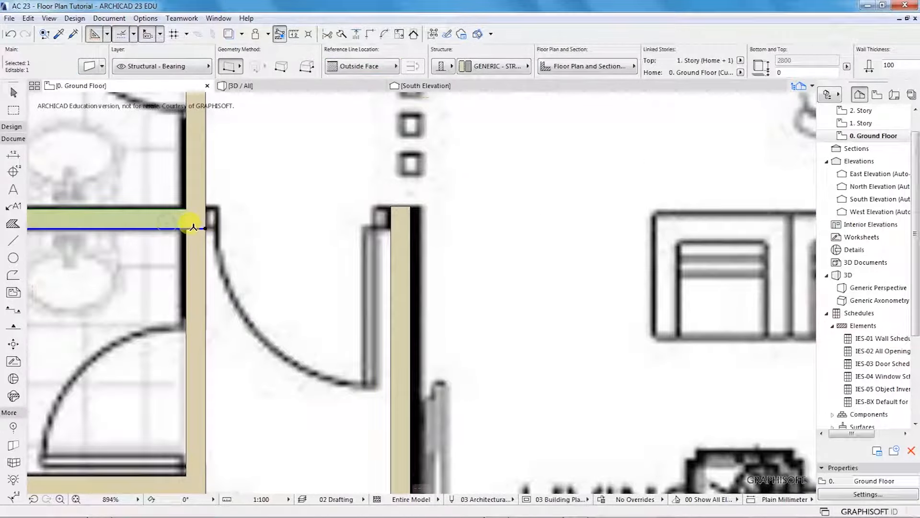
{"action": "left_click", "coordinate": [207, 224]}
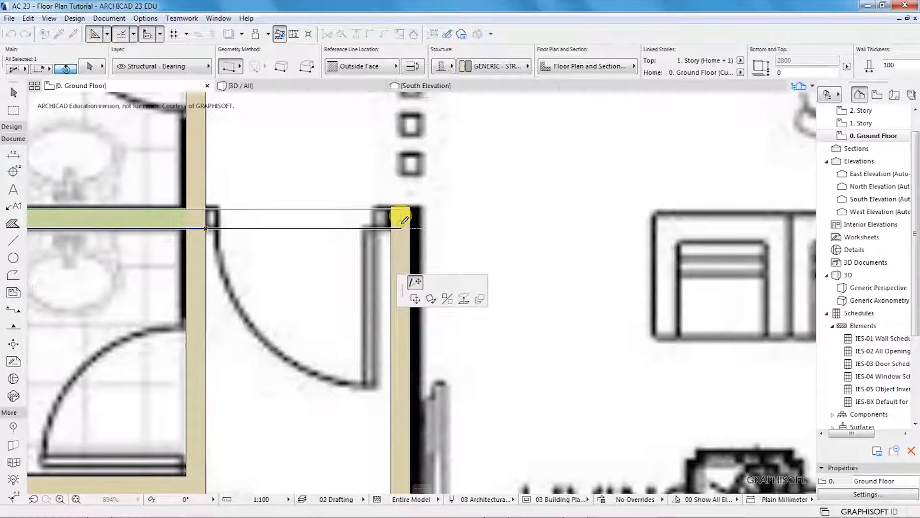
{"action": "left_click", "coordinate": [404, 220]}
Step: Intersect the extended T&B partition wall with the wall between Bedroom 1 and the living area to form a clean corner
{"action": "left_click", "coordinate": [404, 267], "text": "shift"}
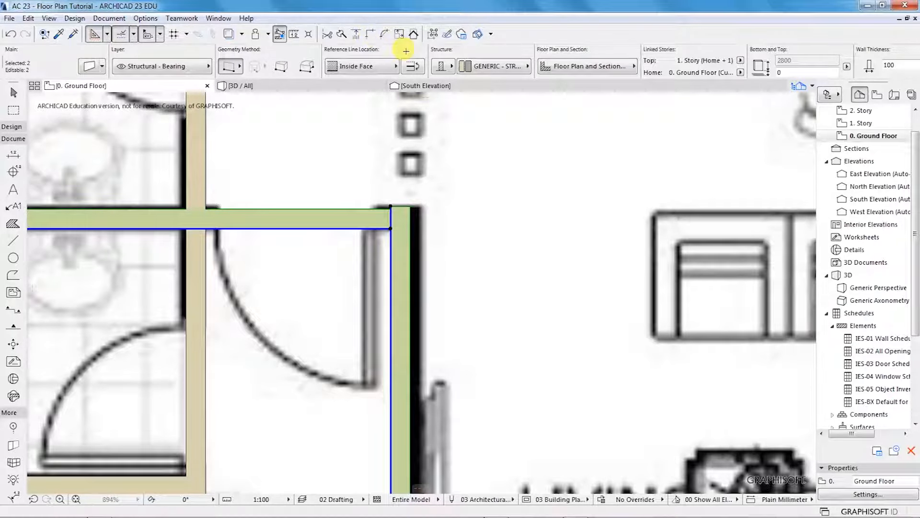
{"action": "left_click", "coordinate": [370, 35]}
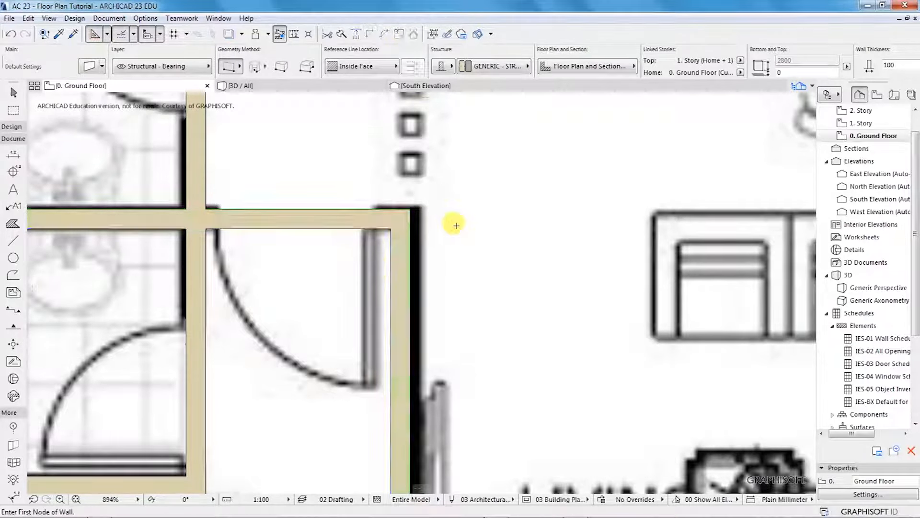
{"action": "scroll", "coordinate": [356, 301], "scroll_direction": "down", "scroll_amount": 8}
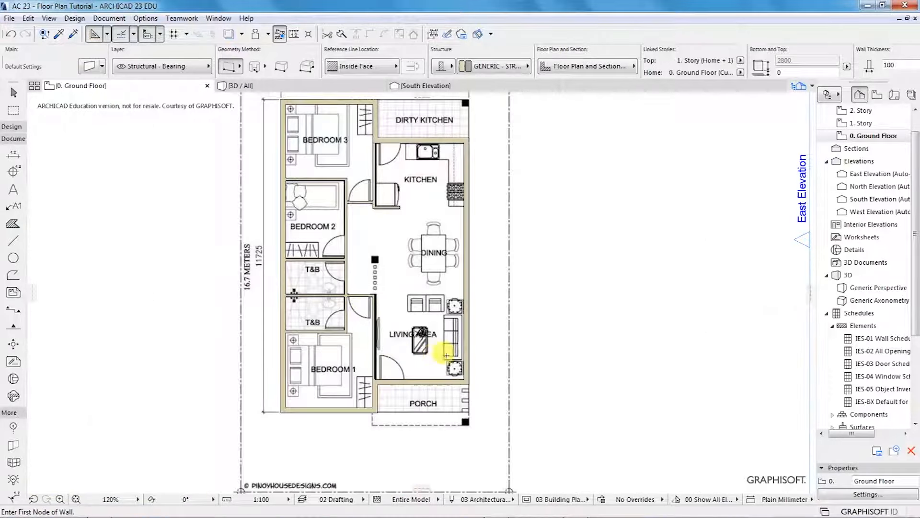
{"action": "scroll", "coordinate": [376, 257], "scroll_direction": "down", "scroll_amount": 3}
{"action": "scroll", "coordinate": [379, 259], "scroll_direction": "up", "scroll_amount": 3}
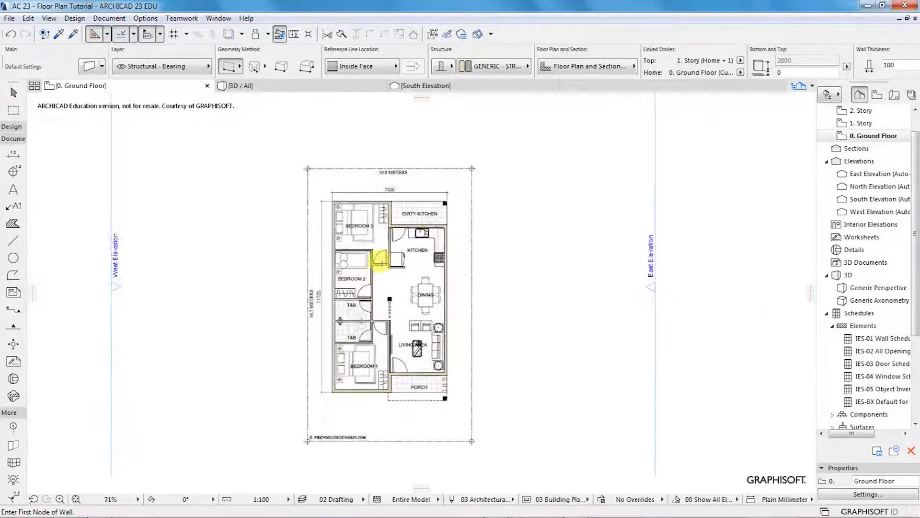
{"action": "scroll", "coordinate": [389, 326], "scroll_direction": "up", "scroll_amount": 1}
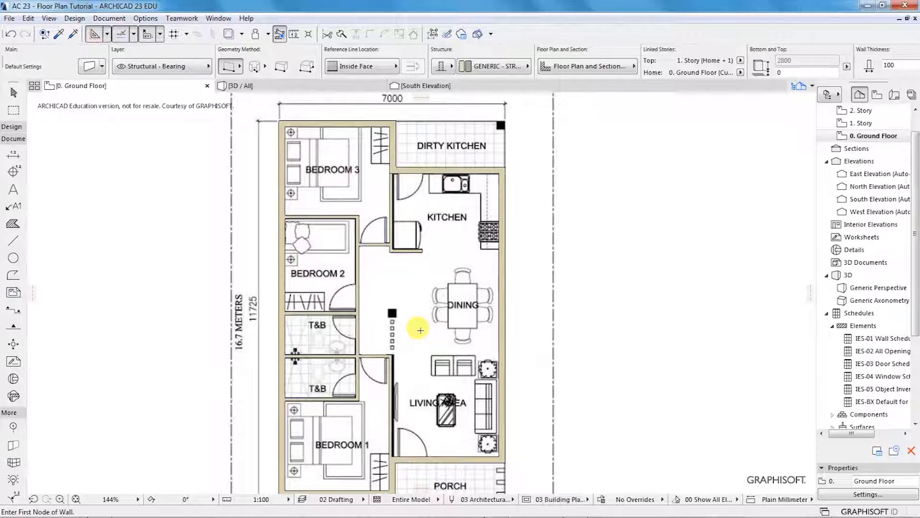
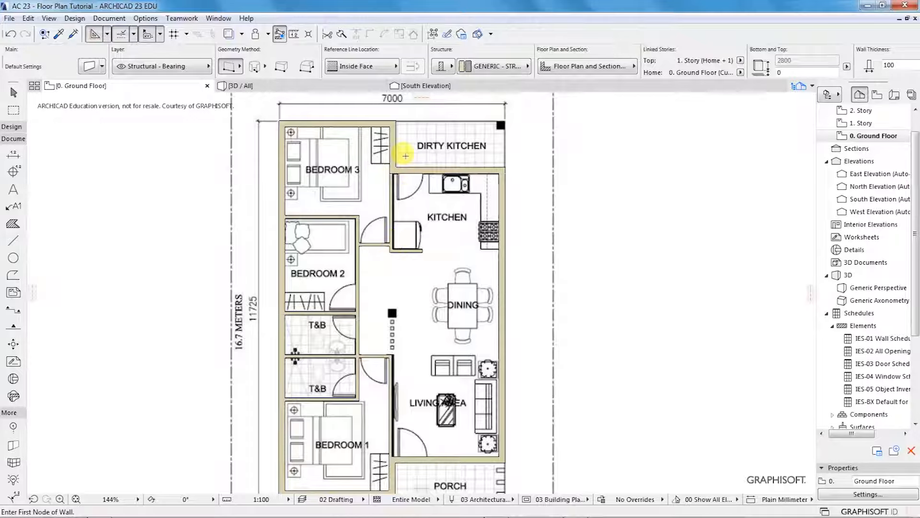
Step: Intersect the kitchen's west wall with the 200 mm exterior wall between the kitchen and the dirty kitchen
{"action": "scroll", "coordinate": [404, 174], "scroll_direction": "up", "scroll_amount": 1}
{"action": "scroll", "coordinate": [404, 173], "scroll_direction": "up", "scroll_amount": 5}
{"action": "left_click", "coordinate": [359, 199], "text": "shift"}
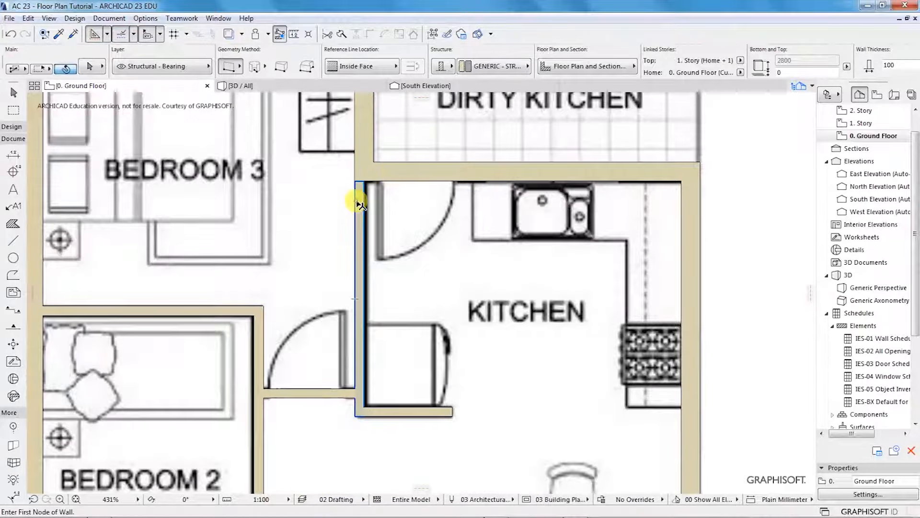
{"action": "left_click", "coordinate": [394, 173], "text": "shift"}
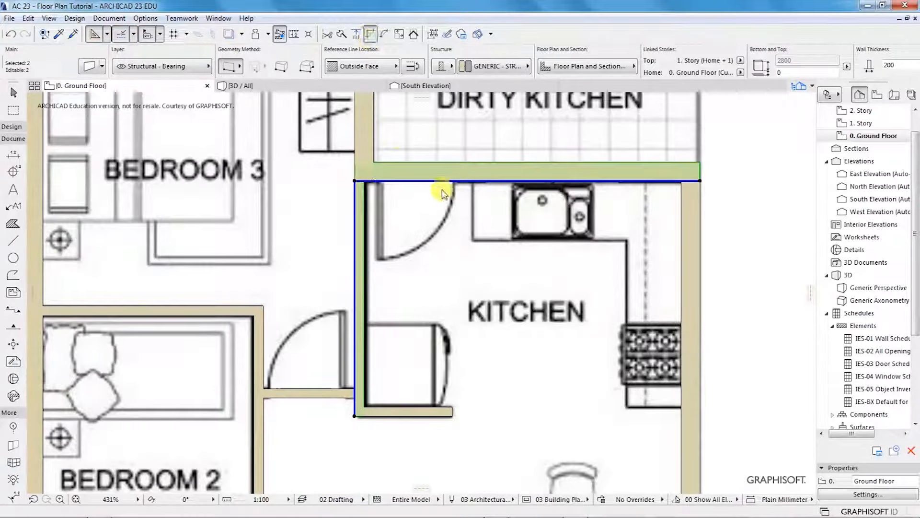
{"action": "key", "text": "Escape"}
{"action": "scroll", "coordinate": [415, 267], "scroll_direction": "down", "scroll_amount": 5}
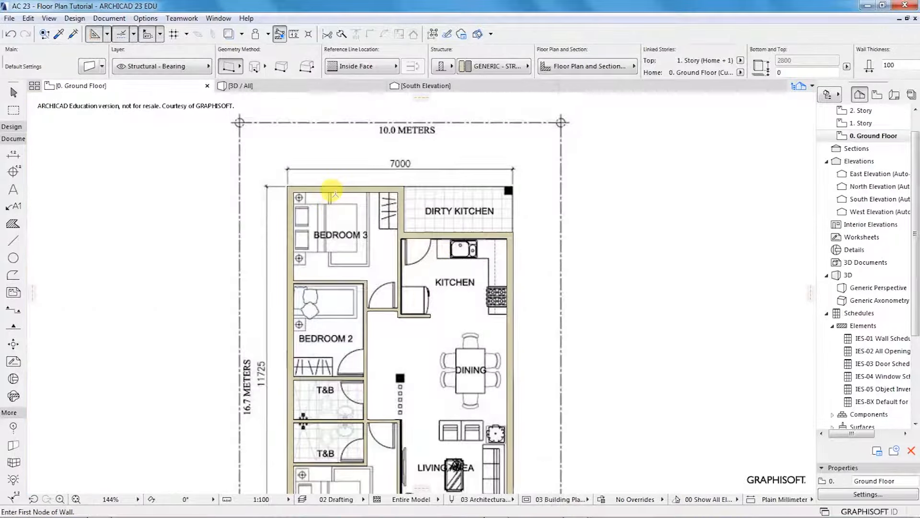
{"action": "scroll", "coordinate": [396, 289], "scroll_direction": "down", "scroll_amount": 2}
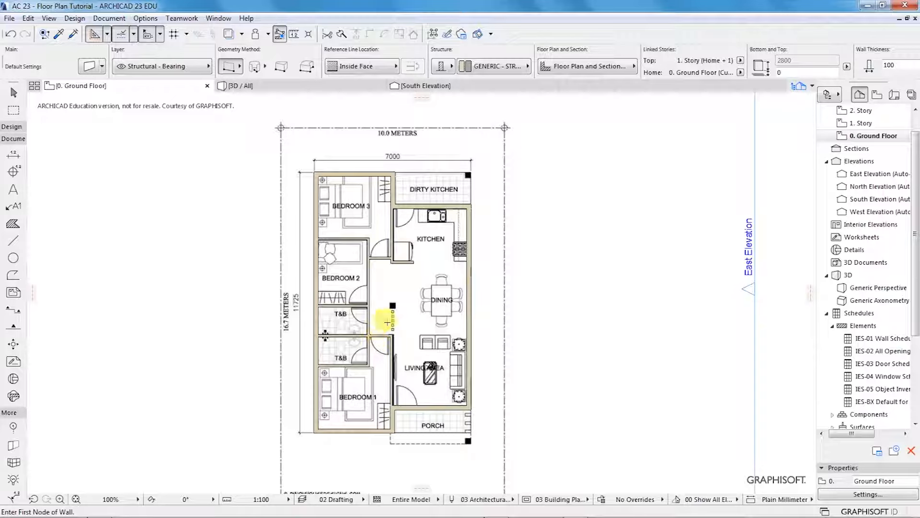
{"action": "scroll", "coordinate": [379, 325], "scroll_direction": "up", "scroll_amount": 1}
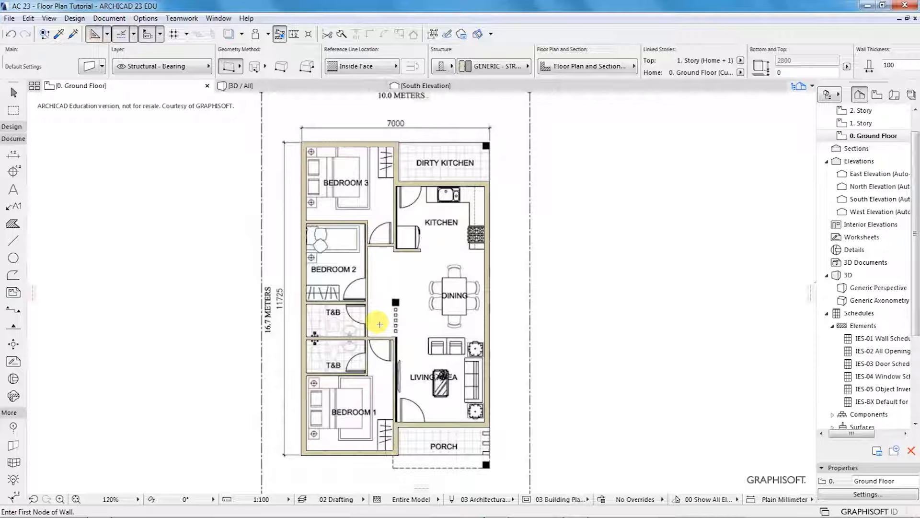
Step: Activate the Text tool and set its font to Century Gothic
{"action": "left_click", "coordinate": [11, 140]}
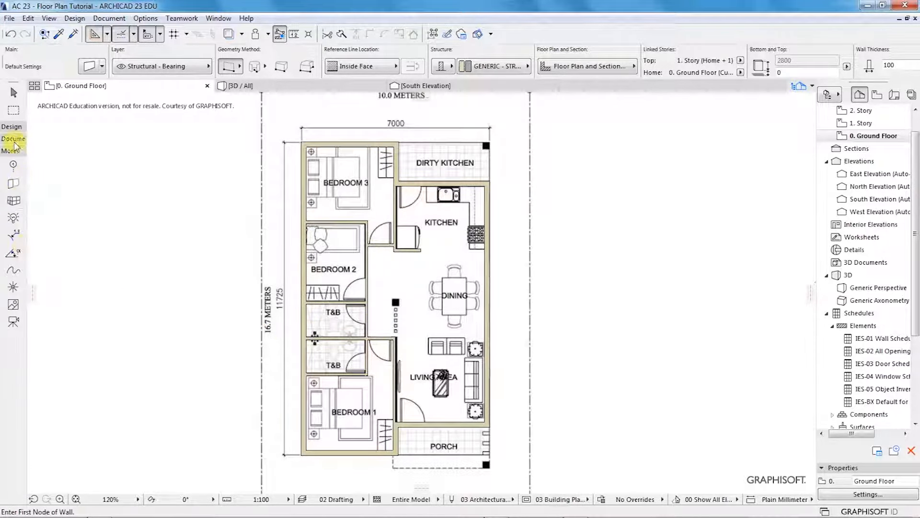
{"action": "left_click", "coordinate": [13, 139]}
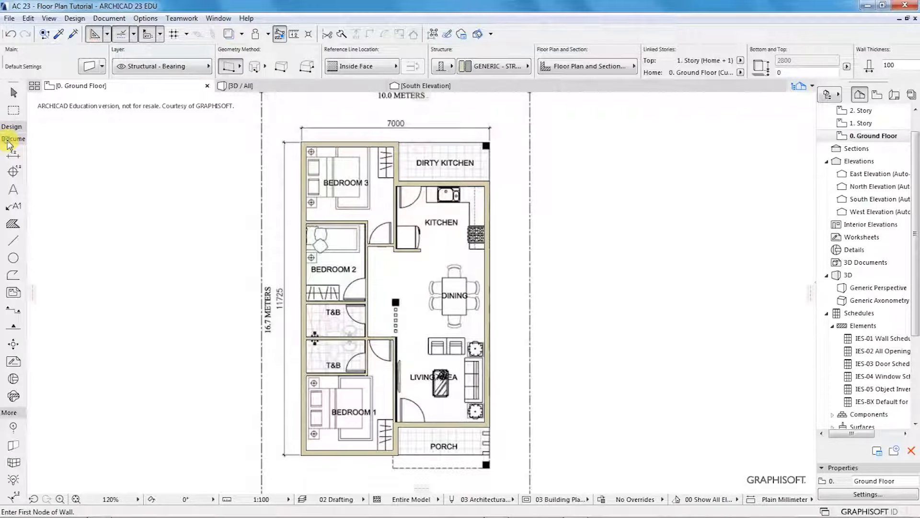
{"action": "left_click", "coordinate": [109, 20]}
{"action": "mouse_move", "coordinate": [122, 33]}
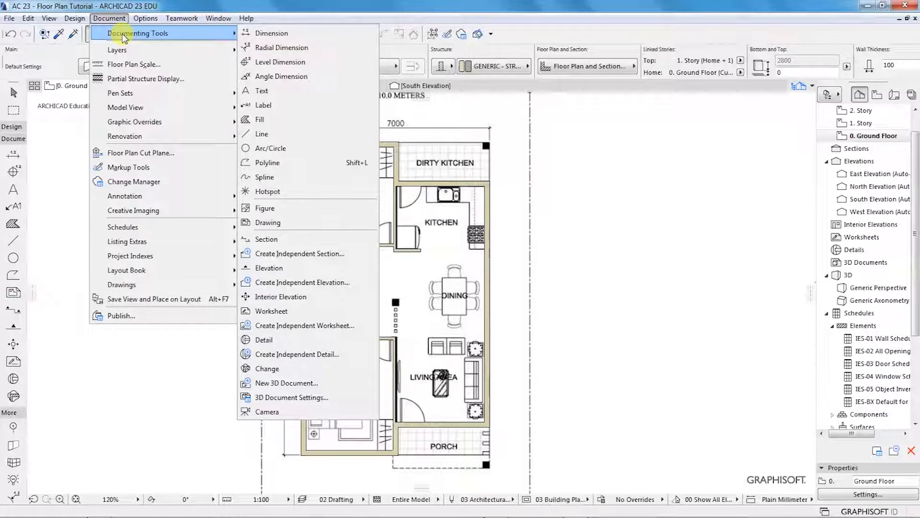
{"action": "left_click", "coordinate": [262, 91]}
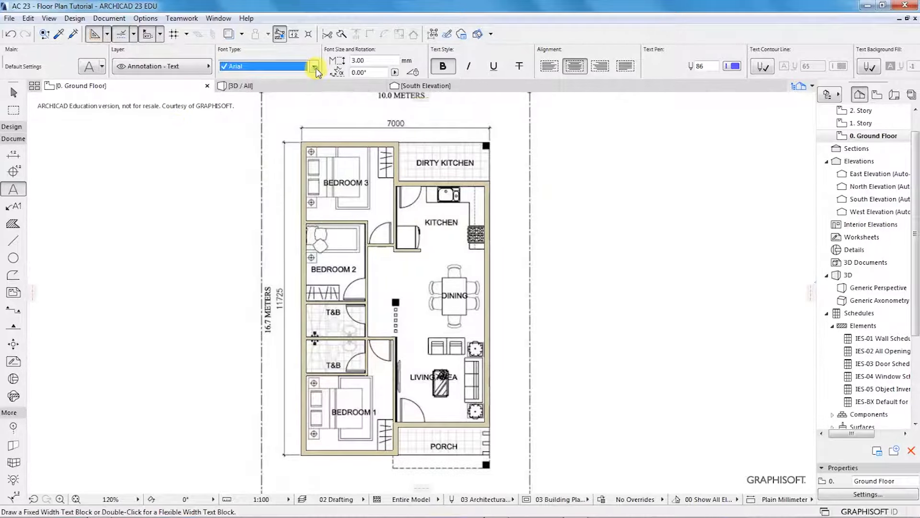
{"action": "left_click", "coordinate": [314, 67]}
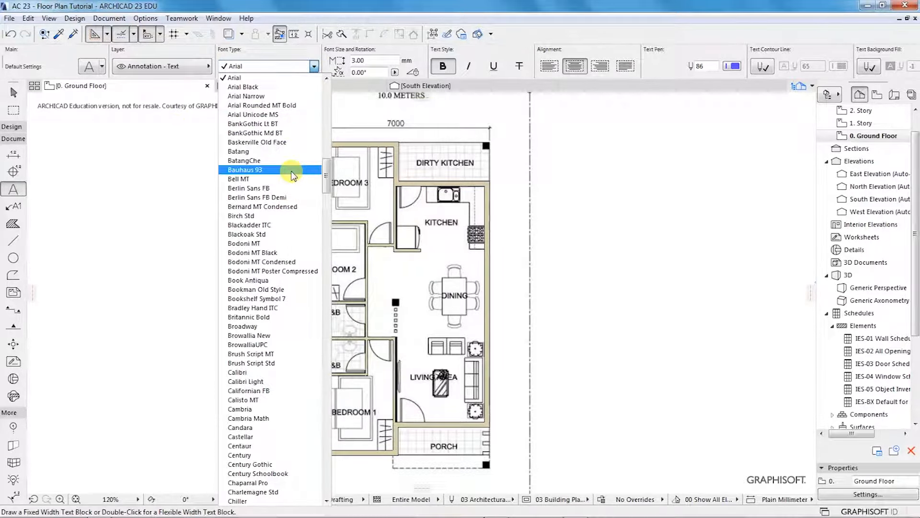
{"action": "left_click", "coordinate": [269, 464]}
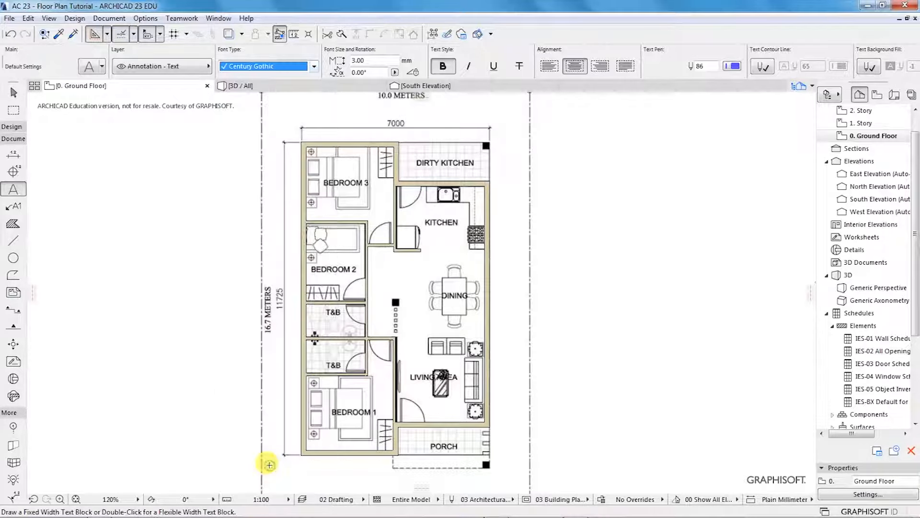
Step: Set the default text size to 2.00 mm and the text pen to the black pen 7
{"action": "left_click", "coordinate": [361, 61]}
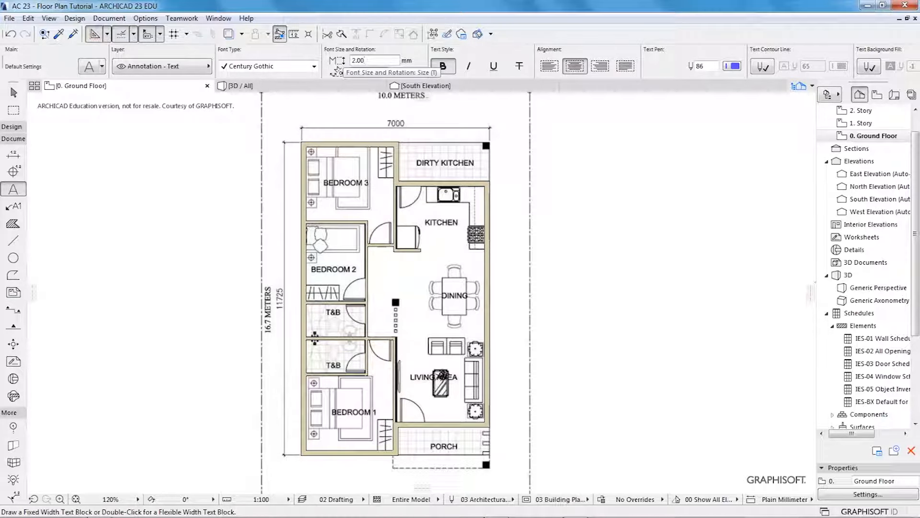
{"action": "left_click", "coordinate": [343, 182]}
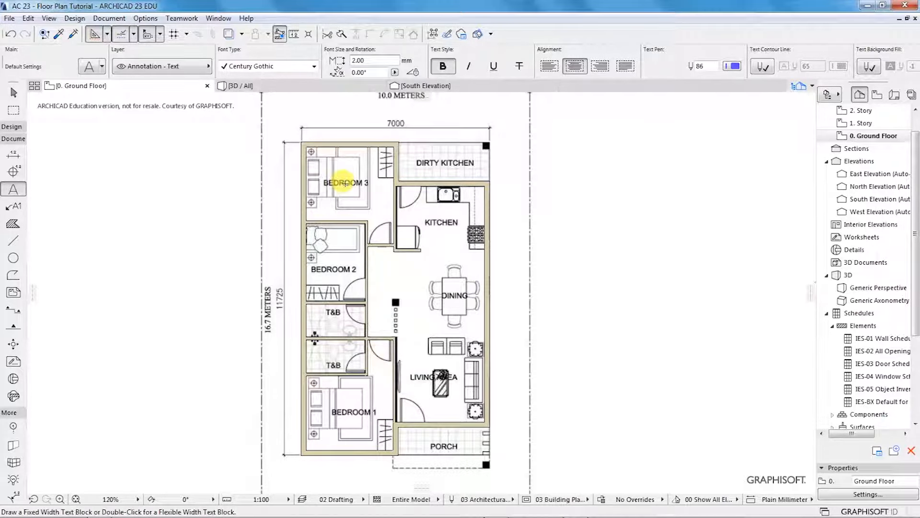
{"action": "left_click", "coordinate": [734, 66]}
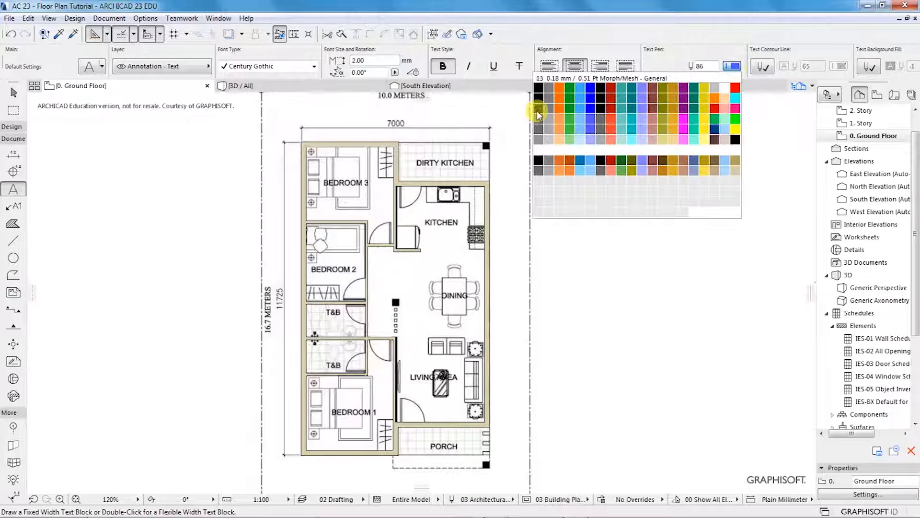
{"action": "left_click", "coordinate": [601, 91]}
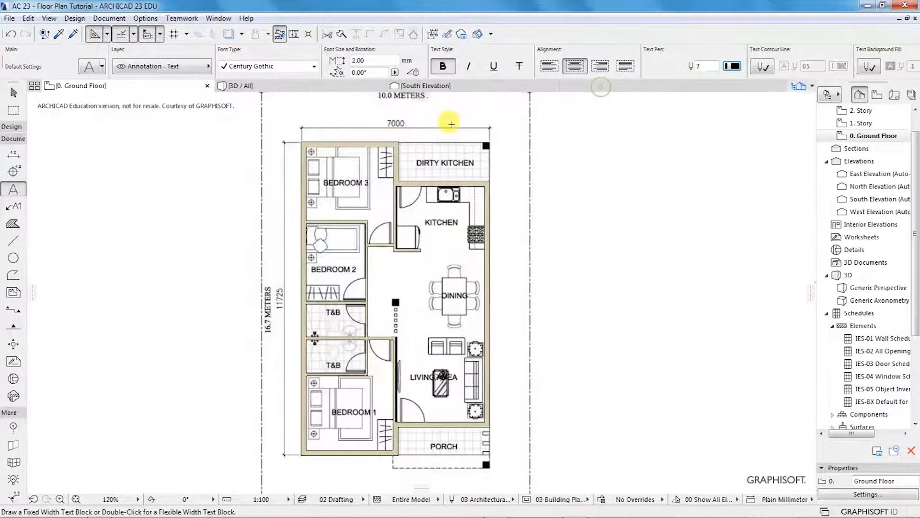
{"action": "scroll", "coordinate": [343, 180], "scroll_direction": "up", "scroll_amount": 5}
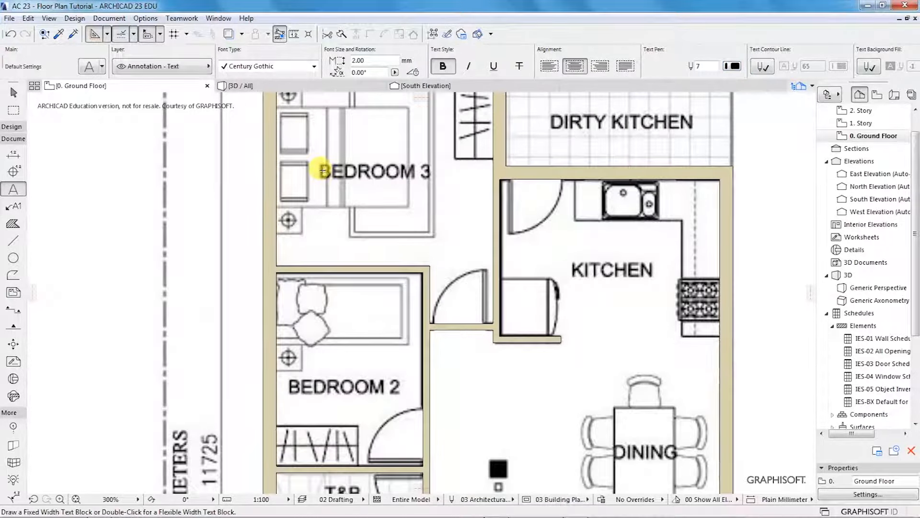
{"action": "double_click", "coordinate": [318, 168]}
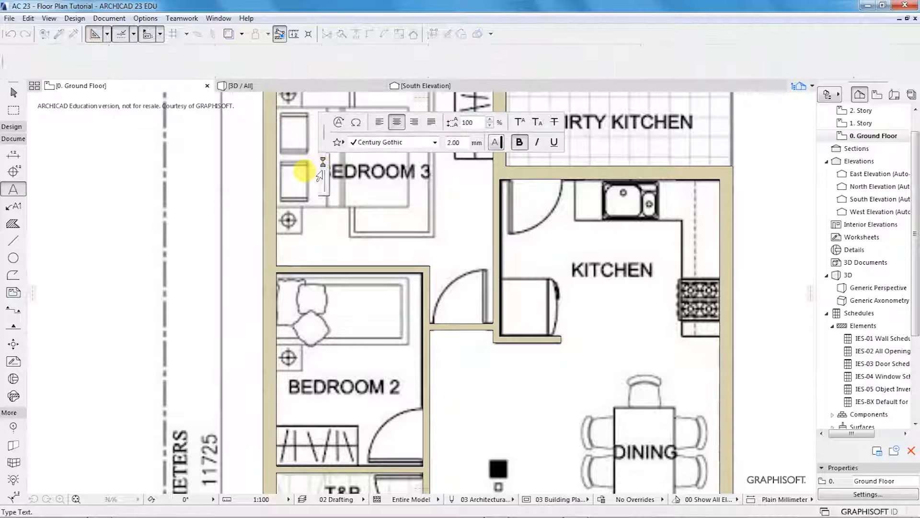
{"action": "key", "text": "Escape"}
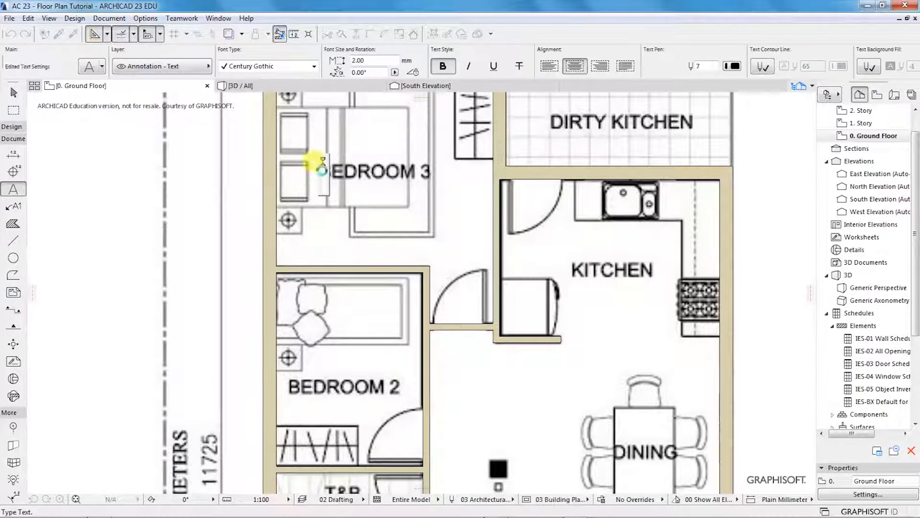
{"action": "scroll", "coordinate": [269, 258], "scroll_direction": "down", "scroll_amount": 3}
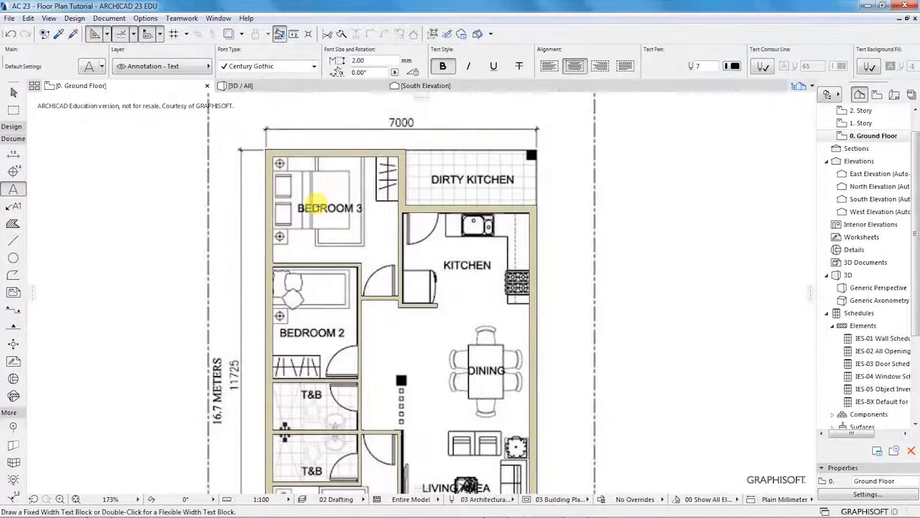
Step: Draw a text block over the reference image's Bedroom 3 label, enter "BEDROOM 3", and select the finished label
{"action": "scroll", "coordinate": [318, 209], "scroll_direction": "up", "scroll_amount": 3}
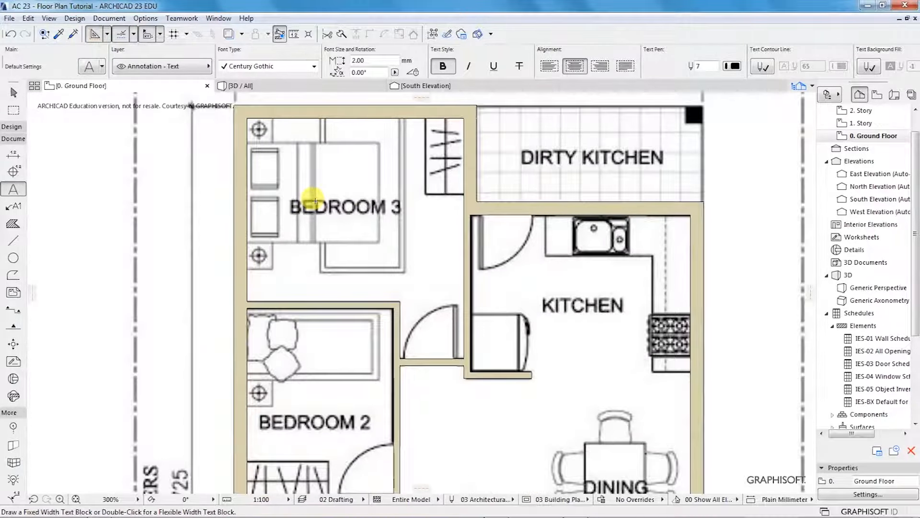
{"action": "left_click", "coordinate": [287, 199]}
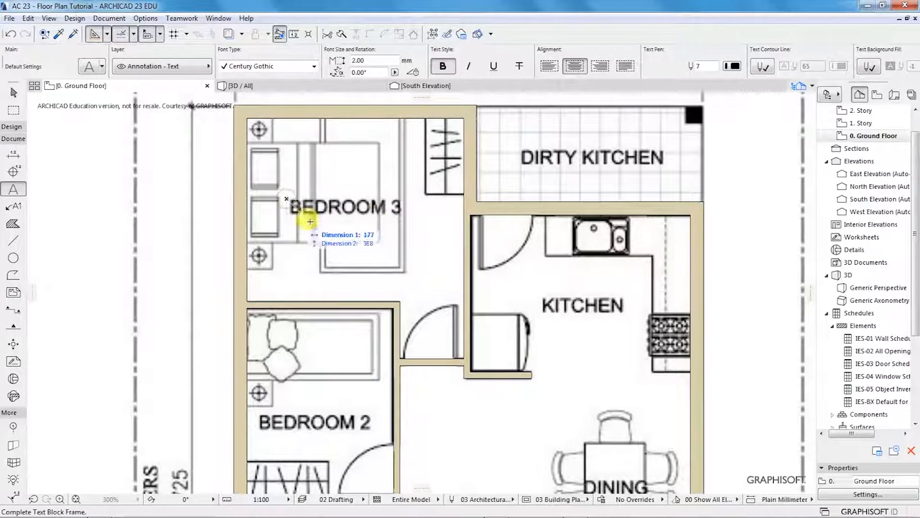
{"action": "left_click", "coordinate": [403, 216]}
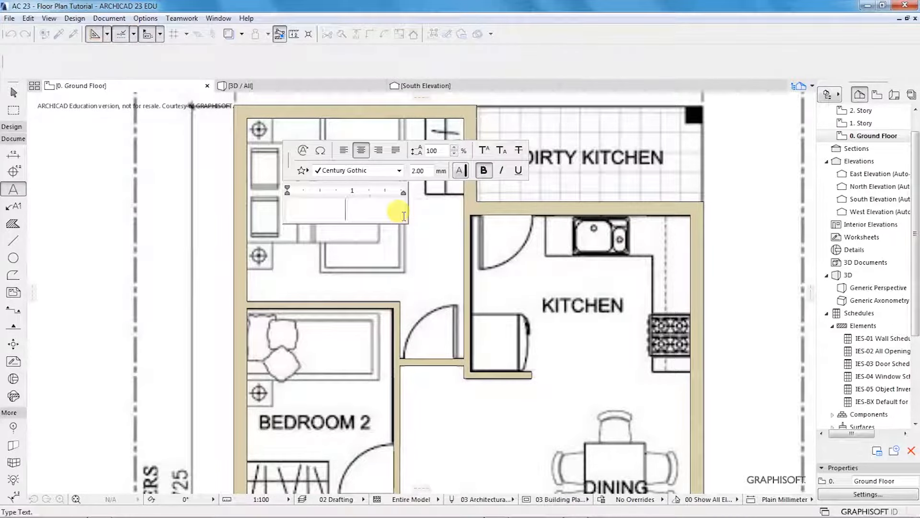
{"action": "key", "text": "BackSpace"}
{"action": "type", "text": "BEDROOM"}
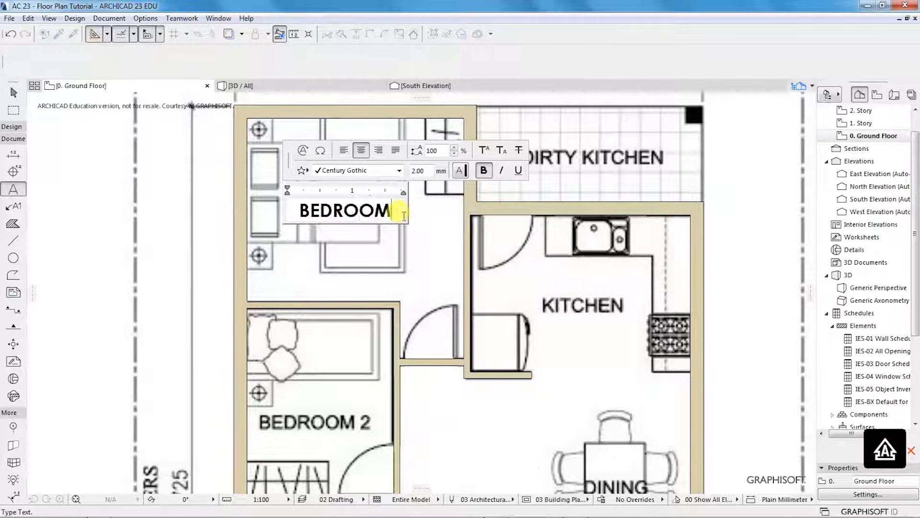
{"action": "type", "text": " 3"}
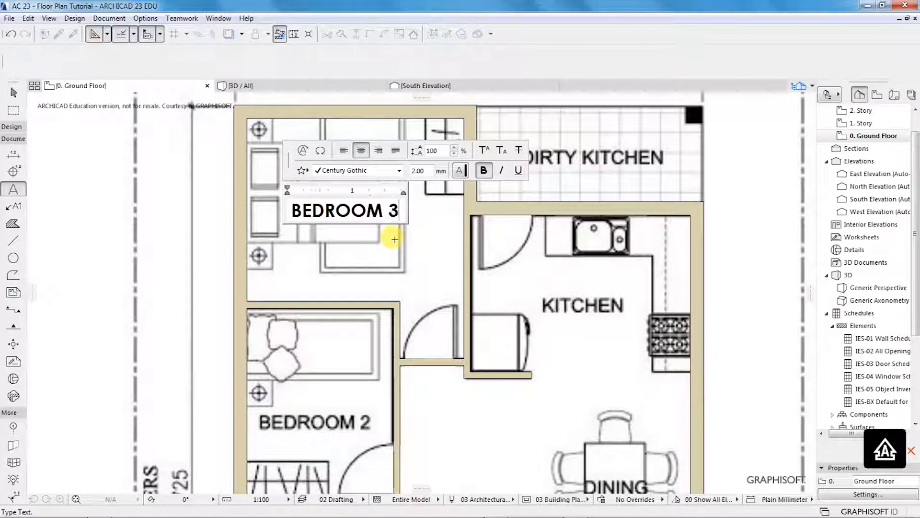
{"action": "left_click", "coordinate": [394, 242]}
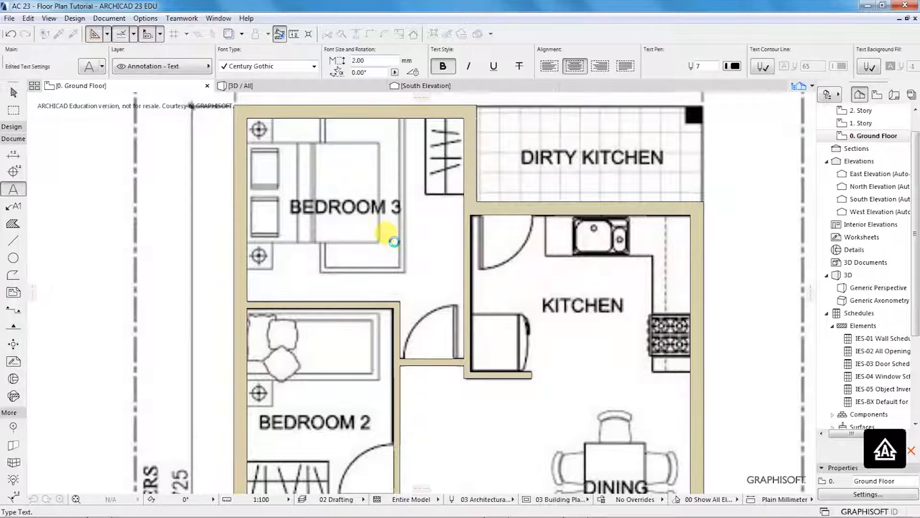
{"action": "left_click", "coordinate": [398, 211]}
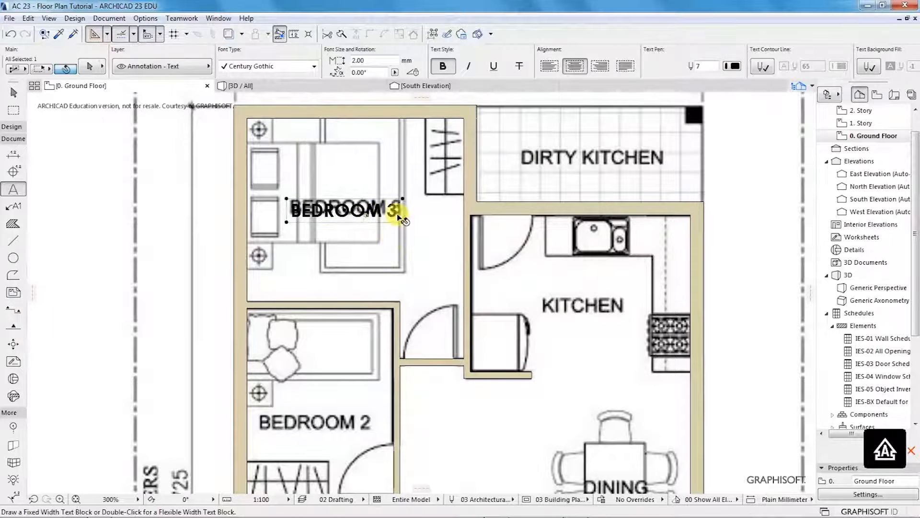
Step: Move the BEDROOM 3 text block so it lines up with the reference image's Bedroom 3 label, and deselect it
{"action": "key", "text": "ctrl+d"}
{"action": "scroll", "coordinate": [402, 218], "scroll_direction": "up", "scroll_amount": 4}
{"action": "left_click", "coordinate": [408, 234]}
{"action": "left_click", "coordinate": [410, 221]}
{"action": "key", "text": "Escape"}
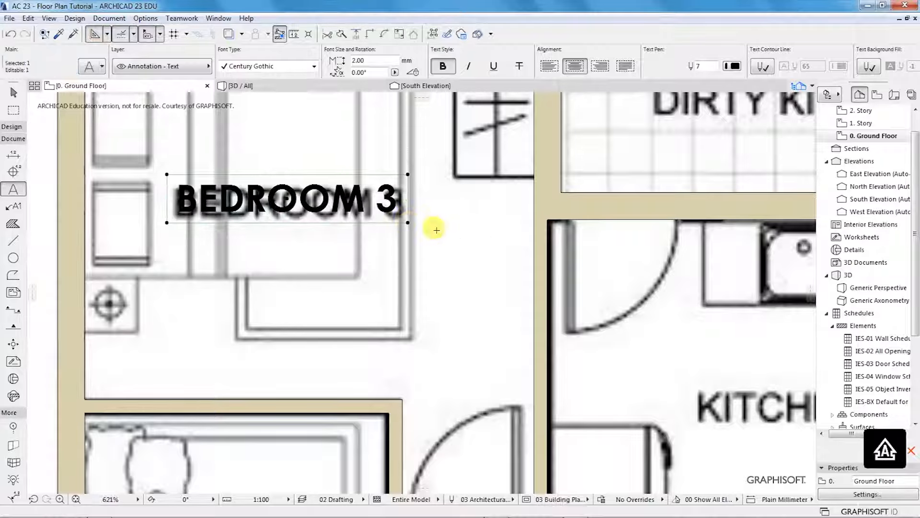
Step: Place a text block over the reference image's Dirty Kitchen label and enter "KITCHEN YARD"
{"action": "scroll", "coordinate": [245, 230], "scroll_direction": "down", "scroll_amount": 4}
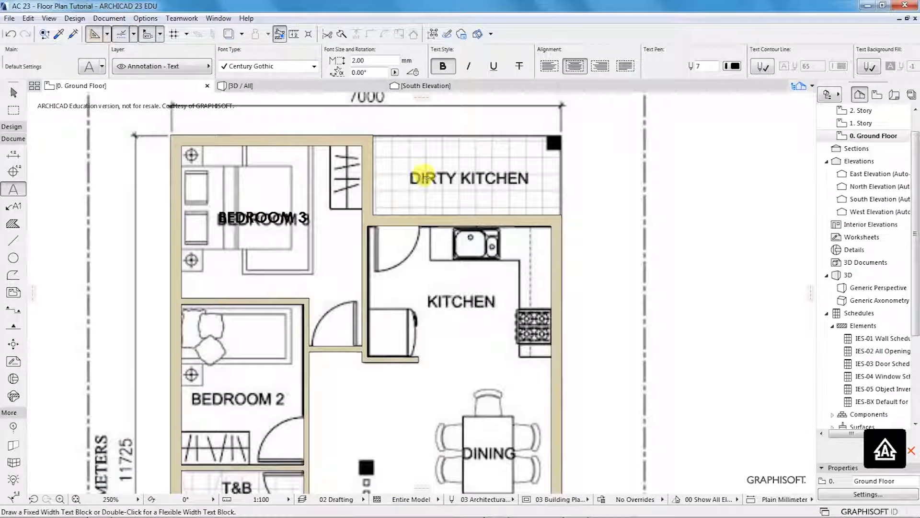
{"action": "double_click", "coordinate": [410, 179]}
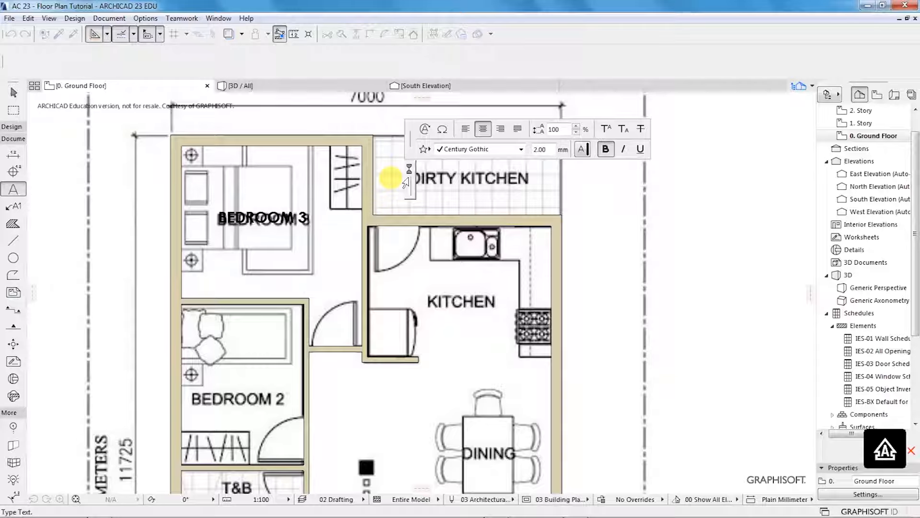
{"action": "type", "text": "TCHEN"}
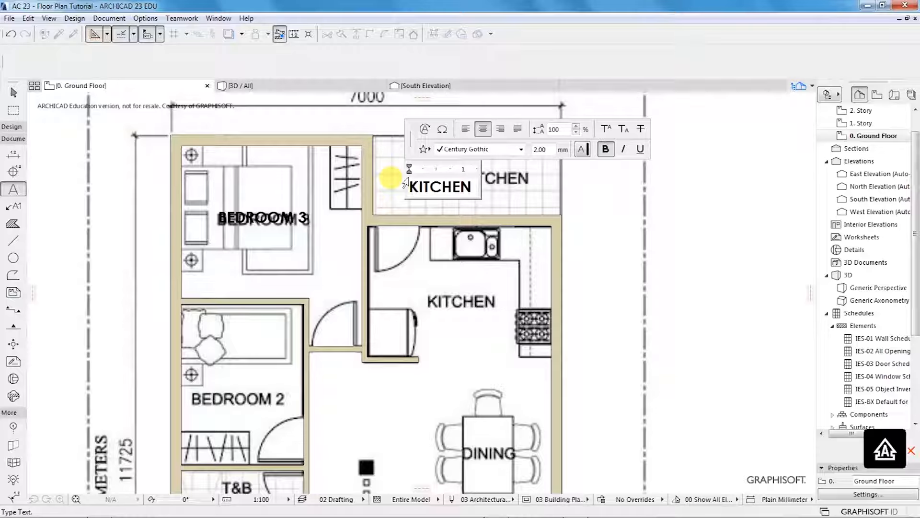
{"action": "type", "text": " YARD"}
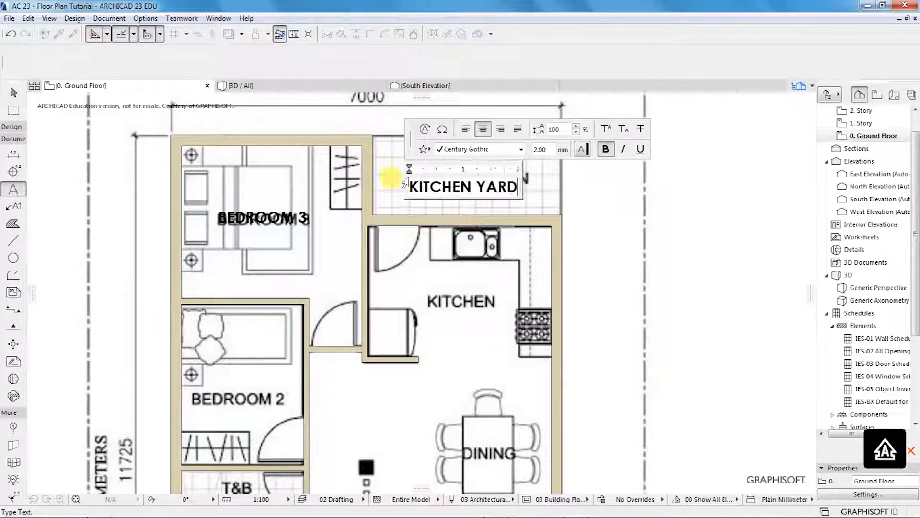
{"action": "left_click", "coordinate": [452, 206]}
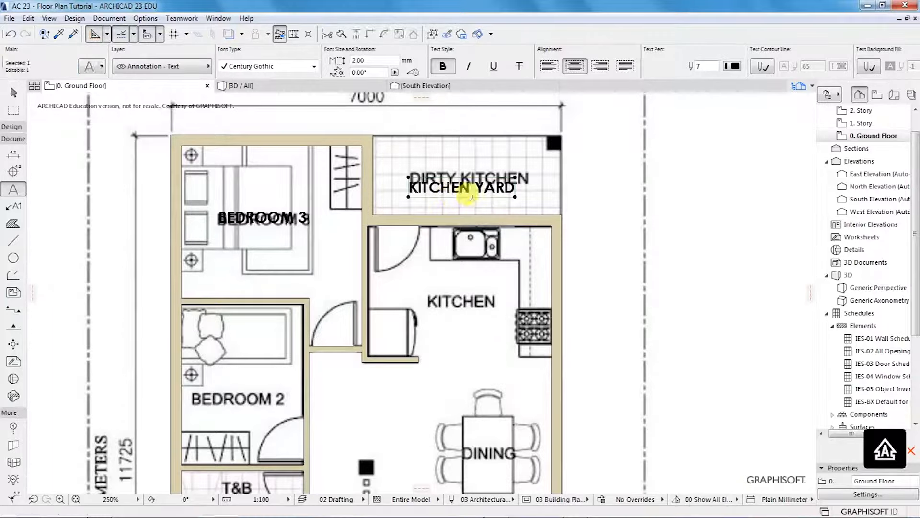
Step: Move the KITCHEN YARD text block up so it lines up with the reference image's Dirty Kitchen label
{"action": "key", "text": "ctrl+d"}
{"action": "scroll", "coordinate": [492, 187], "scroll_direction": "up", "scroll_amount": 2}
{"action": "left_click", "coordinate": [370, 201]}
{"action": "left_click", "coordinate": [371, 187]}
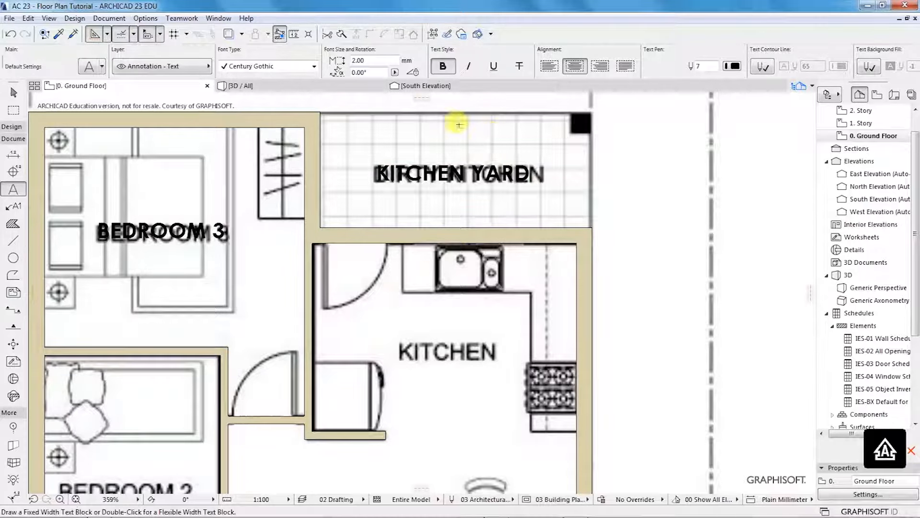
{"action": "mouse_move", "coordinate": [487, 516]}
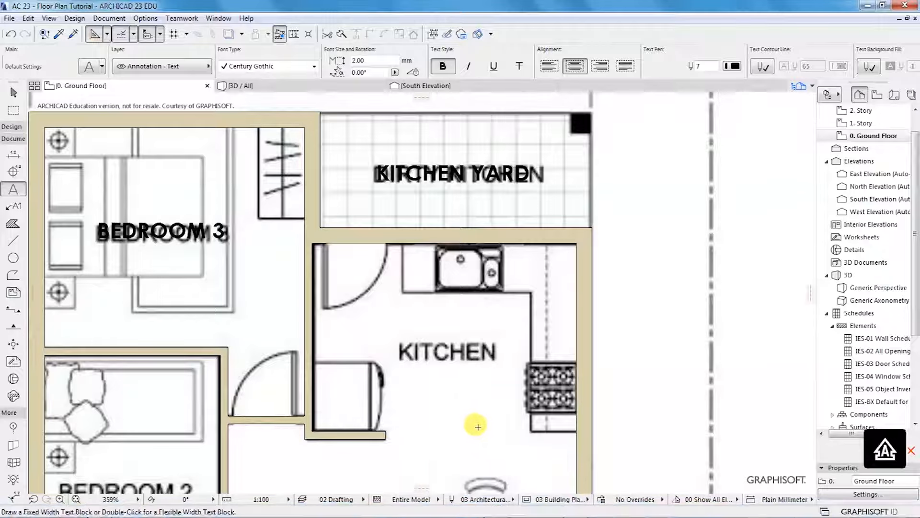
Step: Select the BEDROOM 3 text block and drag it by its lower-left corner onto the reference image's Bedroom 2 label
{"action": "scroll", "coordinate": [469, 319], "scroll_direction": "down", "scroll_amount": 5}
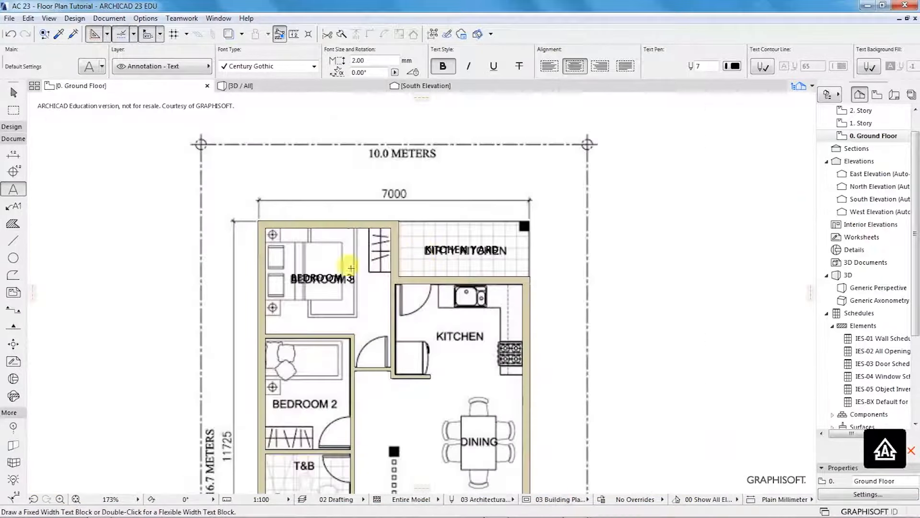
{"action": "scroll", "coordinate": [321, 282], "scroll_direction": "up", "scroll_amount": 4}
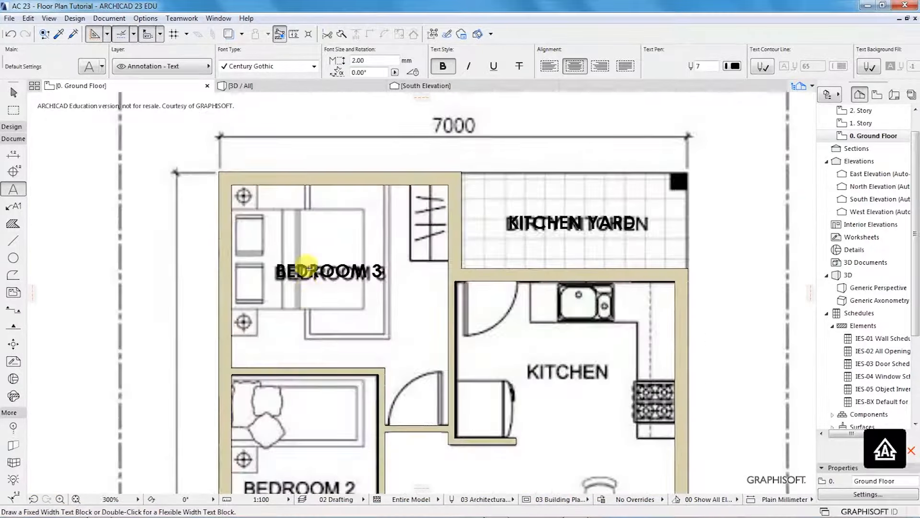
{"action": "left_click", "coordinate": [317, 271], "text": "shift"}
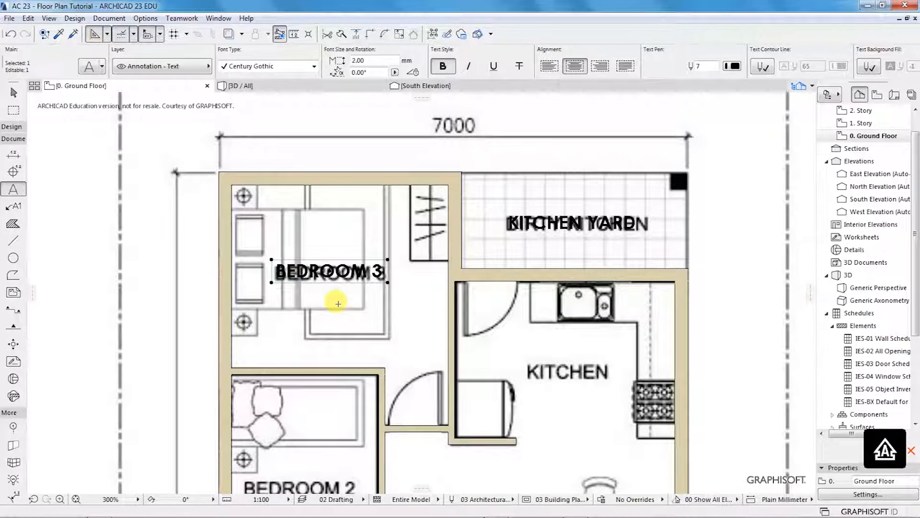
{"action": "key", "text": "F10"}
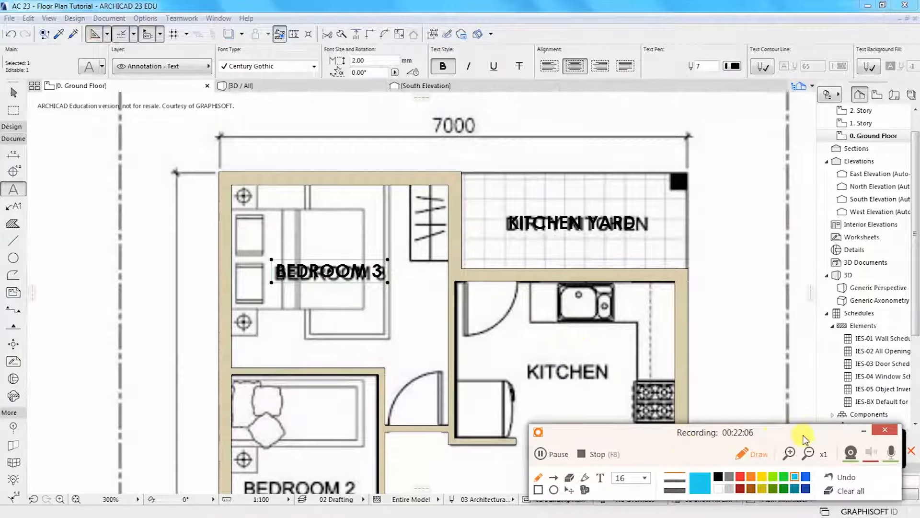
{"action": "left_click", "coordinate": [859, 429]}
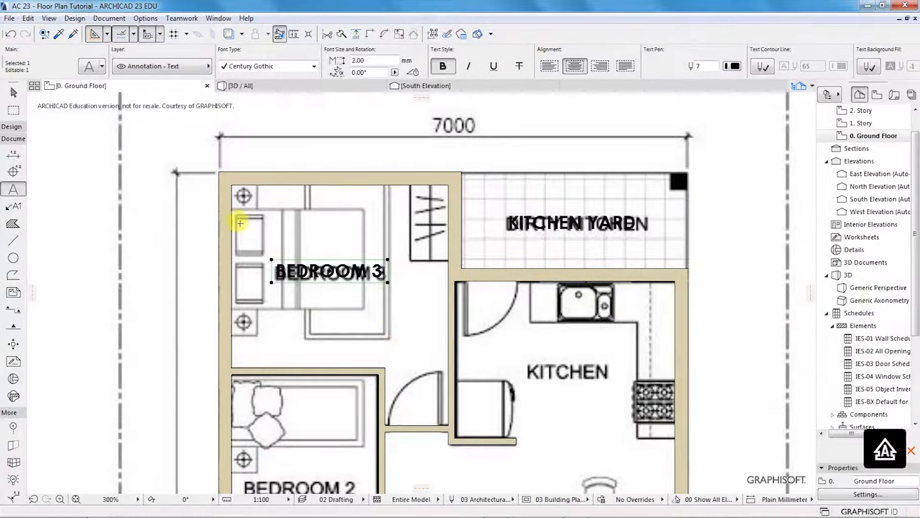
{"action": "right_click", "coordinate": [320, 271]}
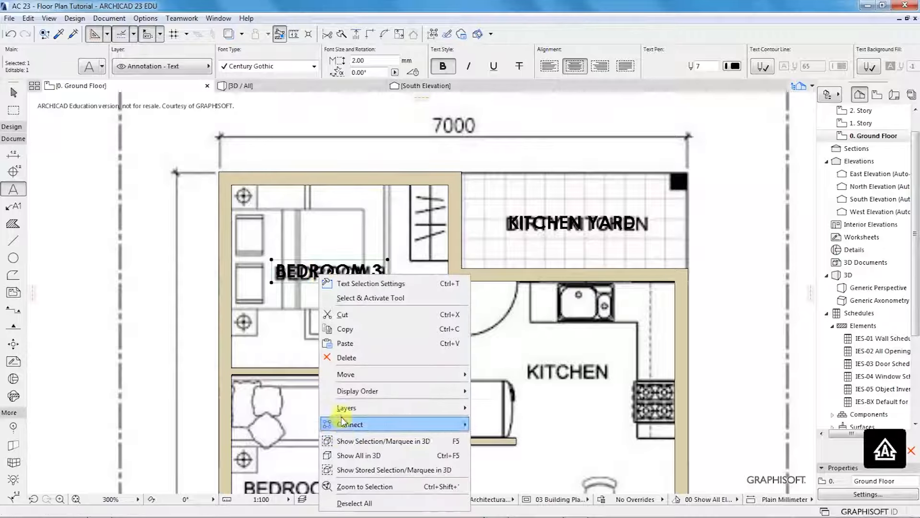
{"action": "mouse_move", "coordinate": [343, 380]}
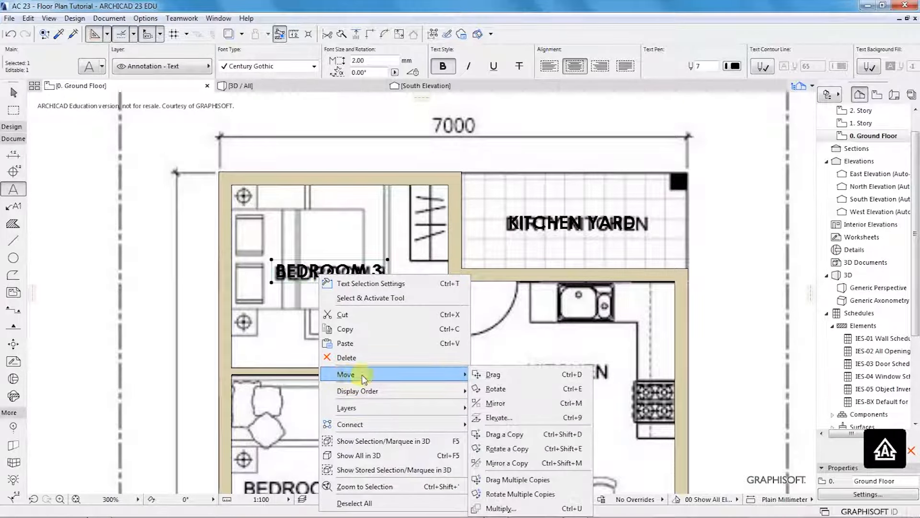
{"action": "left_click", "coordinate": [492, 375]}
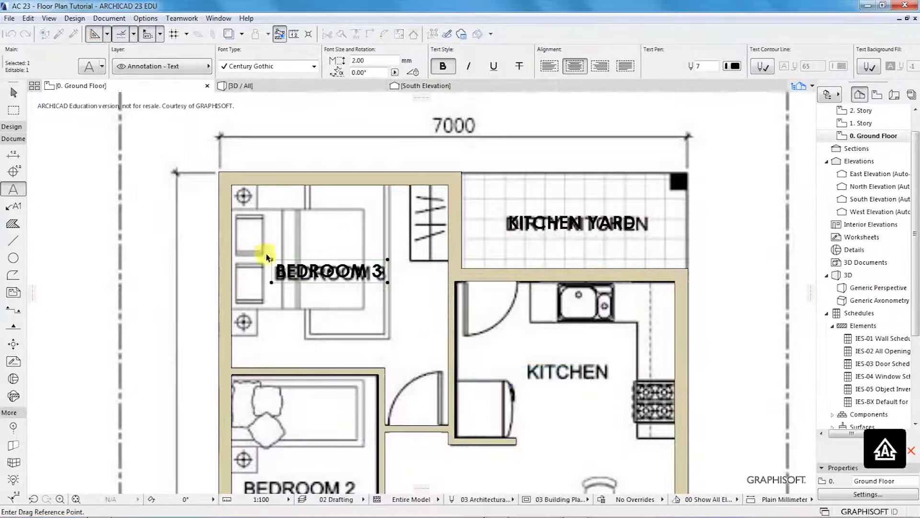
{"action": "left_click", "coordinate": [268, 281]}
{"action": "scroll", "coordinate": [267, 319], "scroll_direction": "down", "scroll_amount": 4}
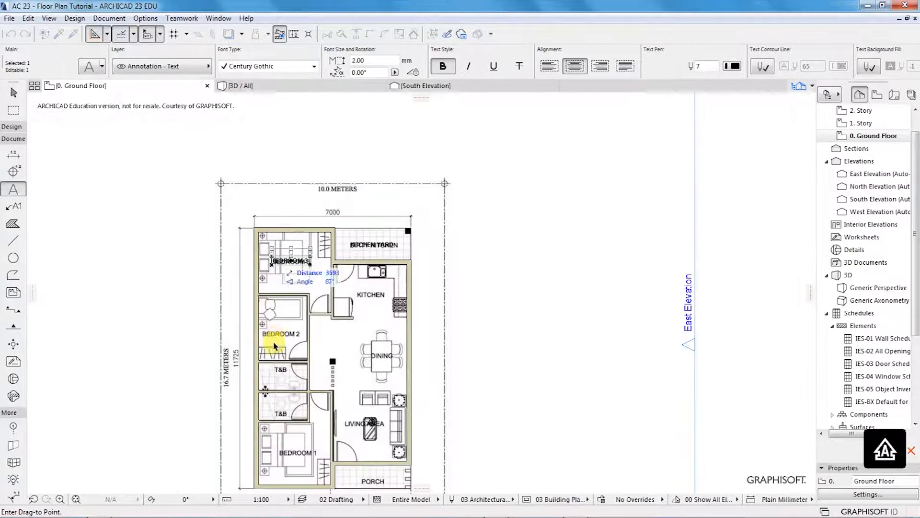
{"action": "scroll", "coordinate": [274, 345], "scroll_direction": "up", "scroll_amount": 8}
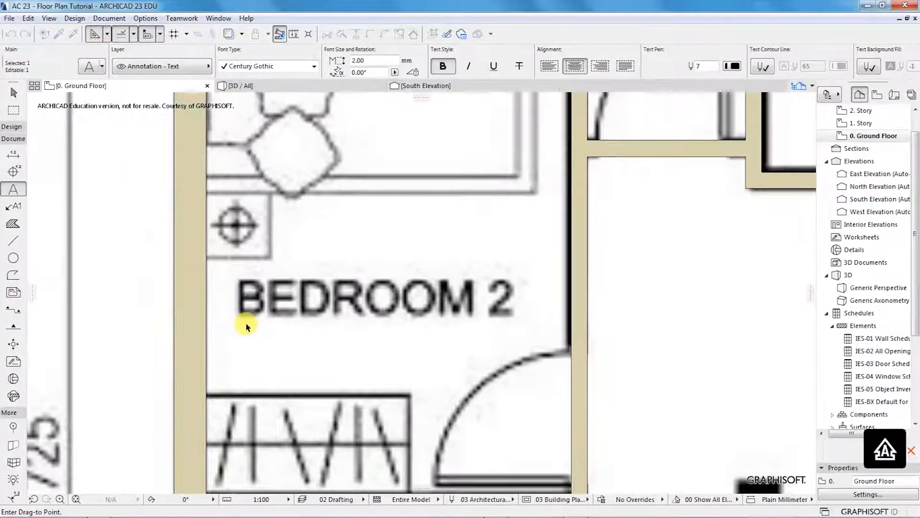
{"action": "left_click", "coordinate": [237, 325]}
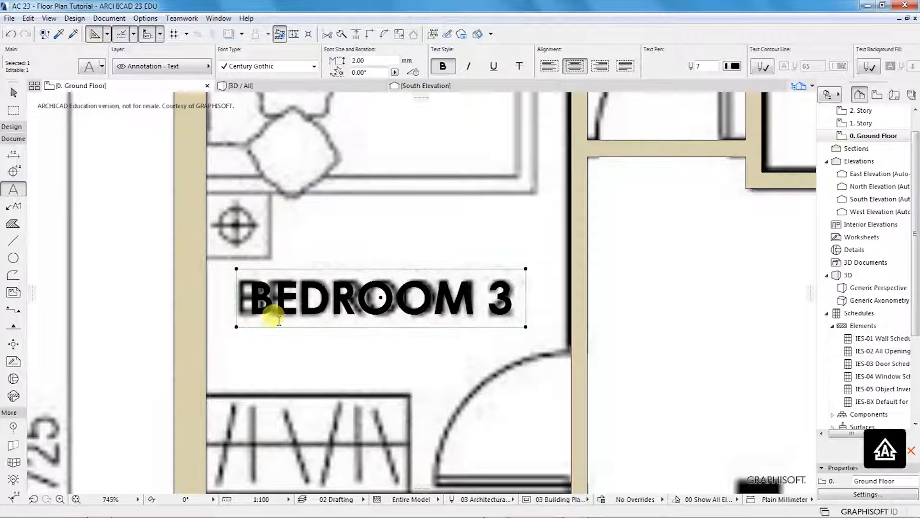
Step: Change the text of the relocated label in Bedroom 2 to "BEDROOM 2"
{"action": "double_click", "coordinate": [490, 298]}
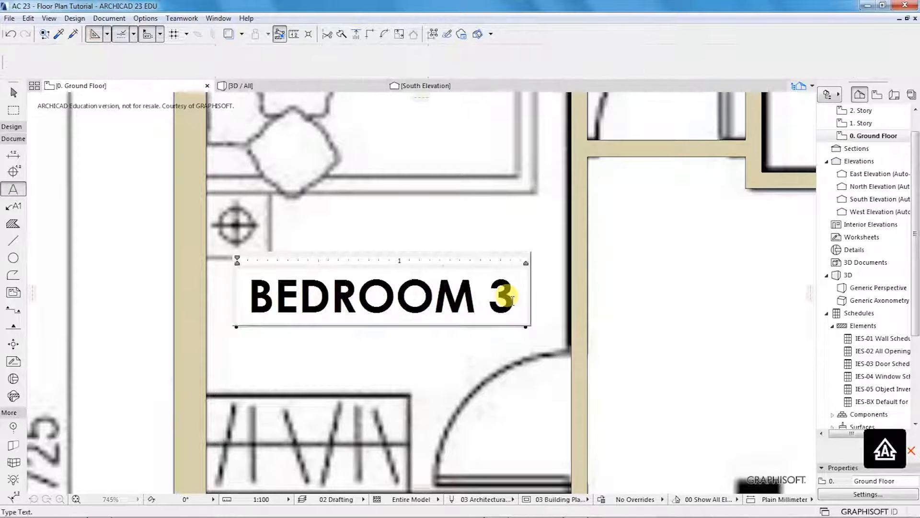
{"action": "left_click_drag", "start_coordinate": [487, 298], "coordinate": [518, 306]}
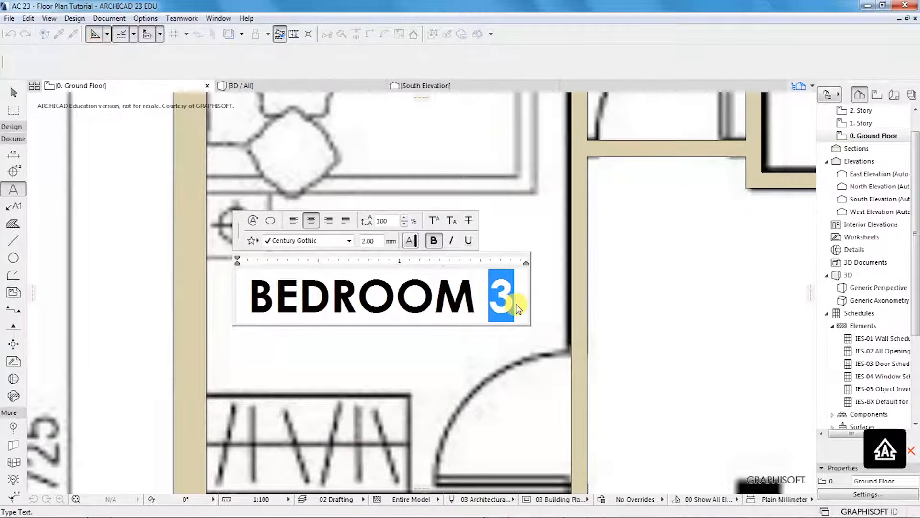
{"action": "type", "text": "2"}
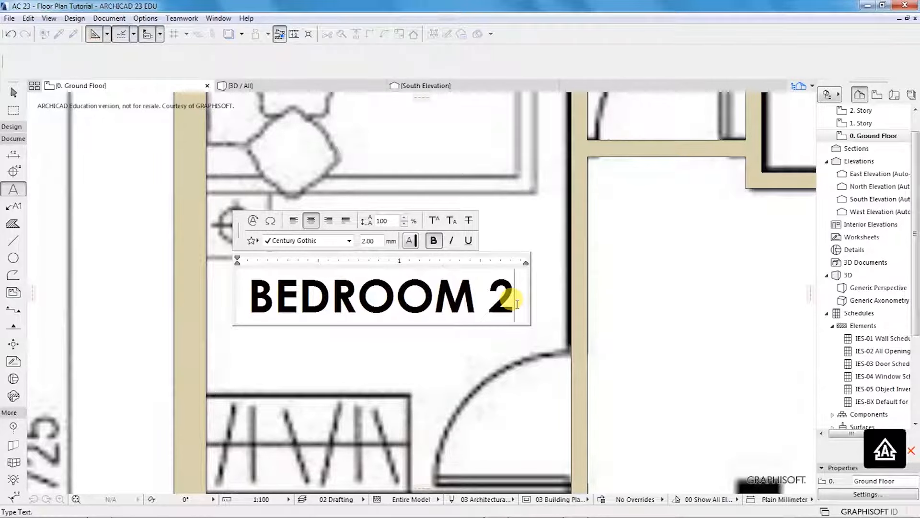
{"action": "left_click", "coordinate": [403, 338]}
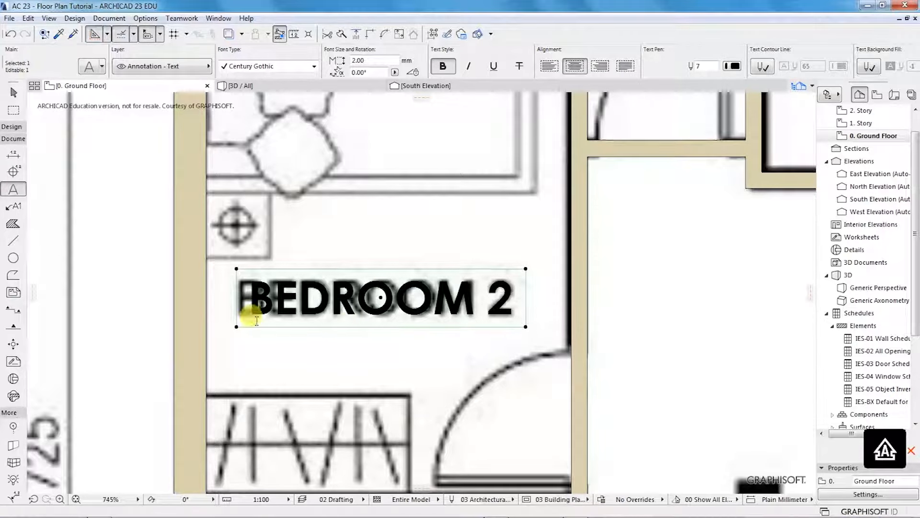
Step: Drag the BEDROOM 2 text block by its lower-left corner onto the reference image's Bedroom 1 label
{"action": "right_click", "coordinate": [253, 307]}
{"action": "mouse_move", "coordinate": [374, 175]}
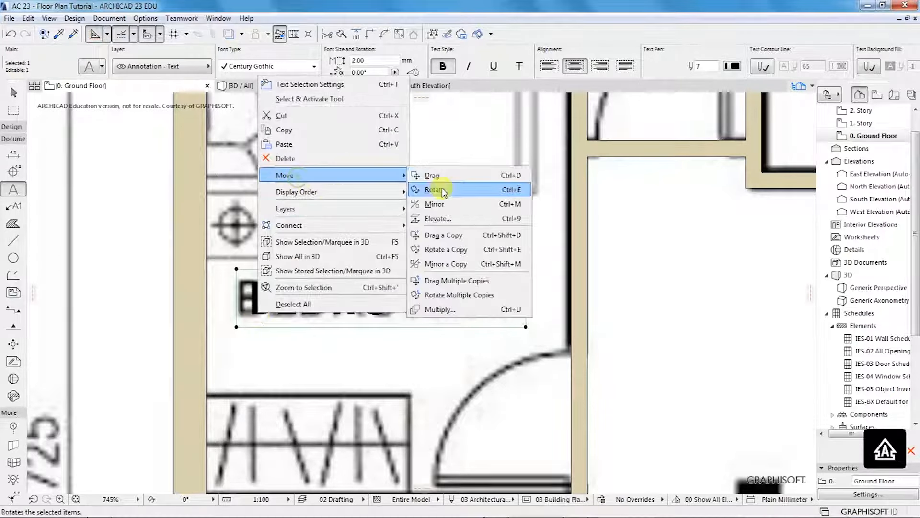
{"action": "left_click", "coordinate": [435, 175]}
{"action": "left_click", "coordinate": [237, 326]}
{"action": "scroll", "coordinate": [226, 235], "scroll_direction": "down", "scroll_amount": 5}
{"action": "scroll", "coordinate": [288, 218], "scroll_direction": "down", "scroll_amount": 3}
{"action": "scroll", "coordinate": [273, 303], "scroll_direction": "up", "scroll_amount": 4}
{"action": "scroll", "coordinate": [280, 379], "scroll_direction": "up", "scroll_amount": 1}
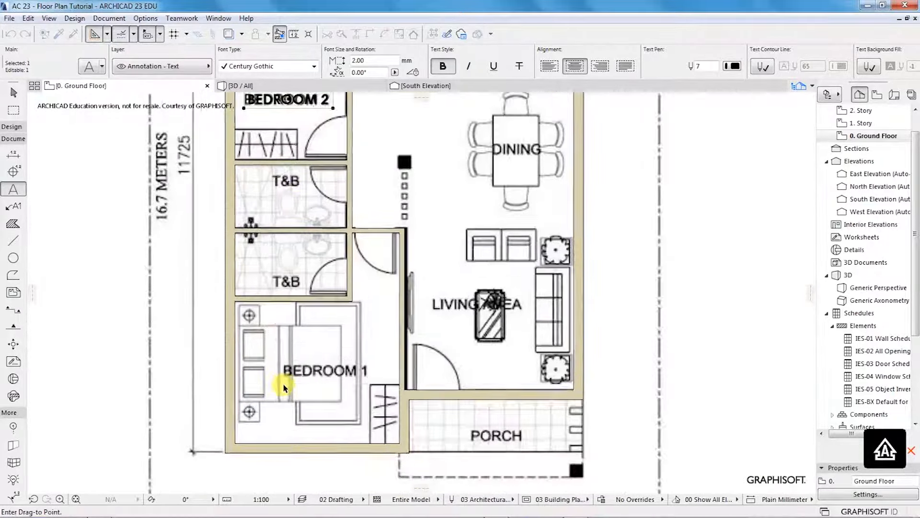
{"action": "scroll", "coordinate": [283, 386], "scroll_direction": "up", "scroll_amount": 4}
{"action": "left_click", "coordinate": [276, 368]}
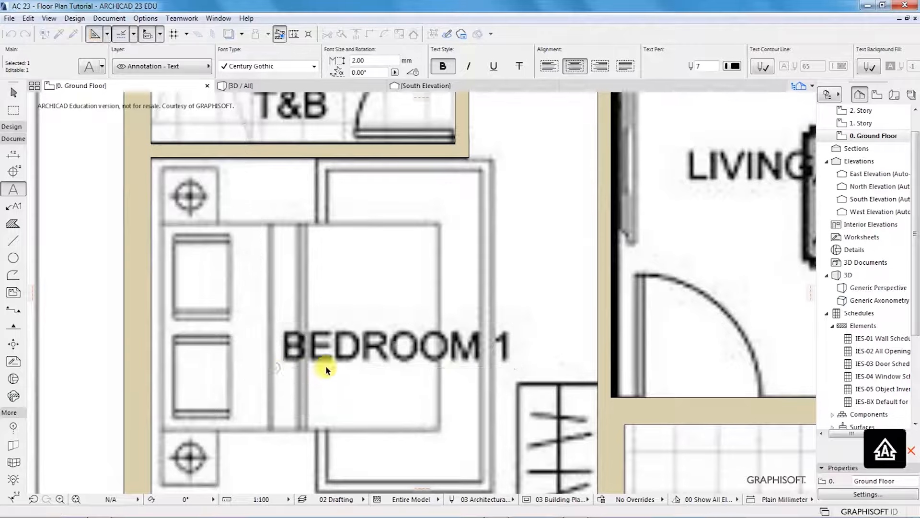
Step: Change the text of the relocated label in Bedroom 1 to "BEDROOM 1"
{"action": "left_click", "coordinate": [487, 345]}
{"action": "double_click", "coordinate": [489, 343]}
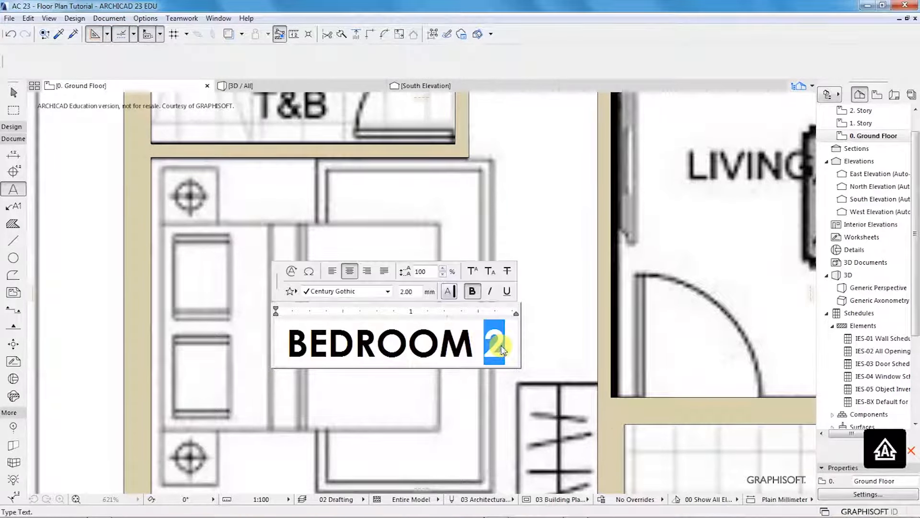
{"action": "type", "text": "1"}
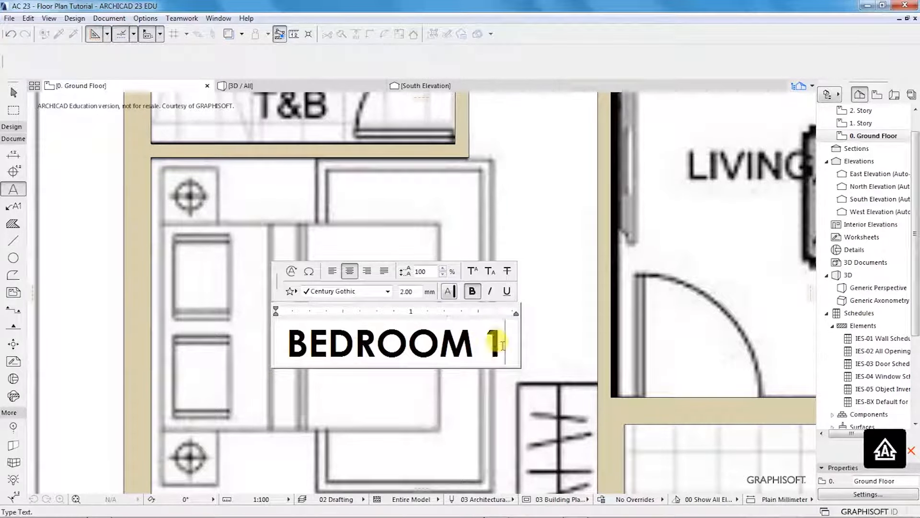
{"action": "left_click", "coordinate": [547, 322]}
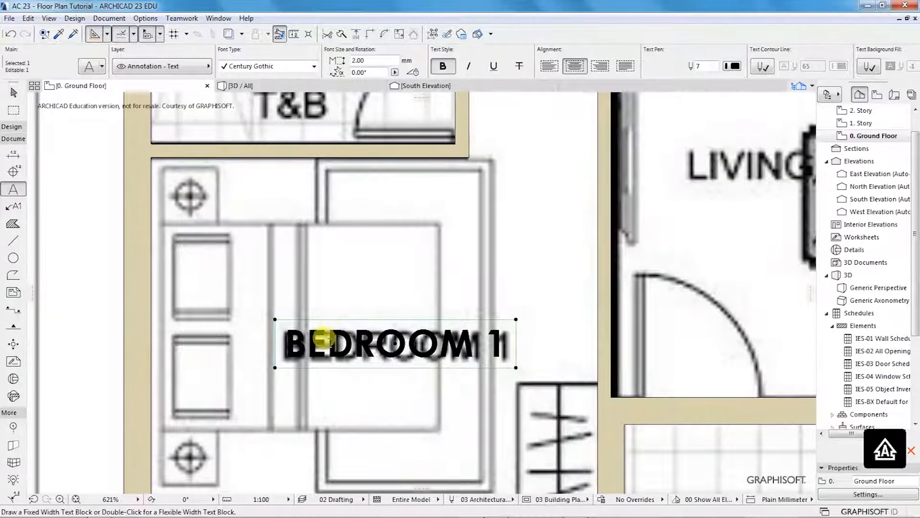
Step: Drag the BEDROOM 1 text block by its lower-left corner onto the reference image's Porch label
{"action": "right_click", "coordinate": [324, 342]}
{"action": "mouse_move", "coordinate": [353, 206]}
{"action": "left_click", "coordinate": [494, 205]}
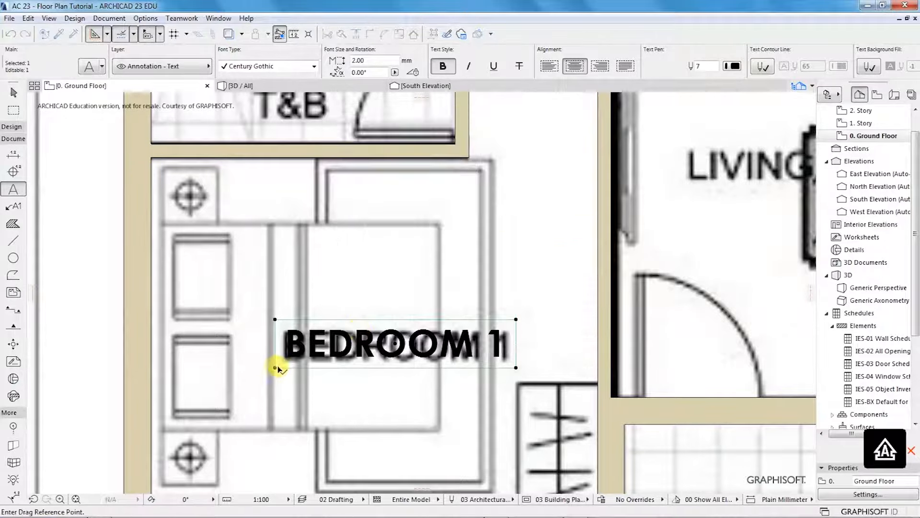
{"action": "left_click", "coordinate": [275, 367]}
{"action": "scroll", "coordinate": [181, 333], "scroll_direction": "down", "scroll_amount": 5}
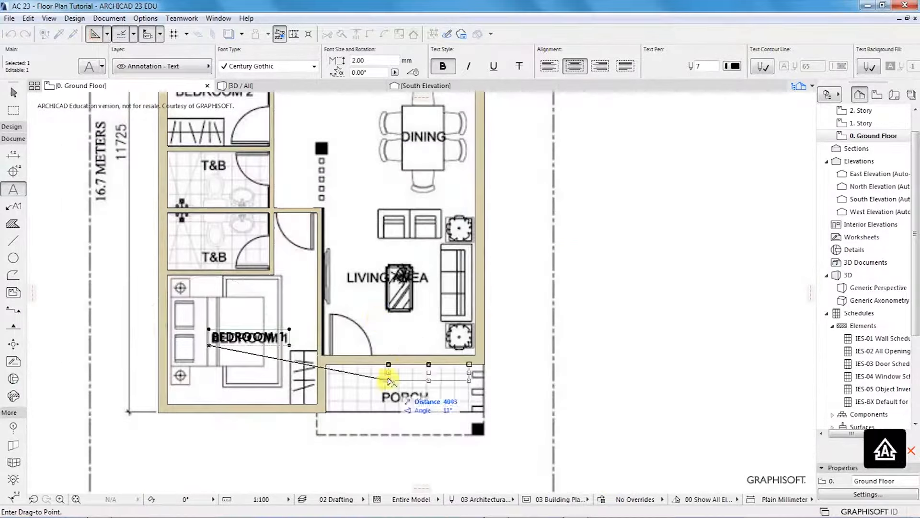
{"action": "scroll", "coordinate": [375, 413], "scroll_direction": "up", "scroll_amount": 3}
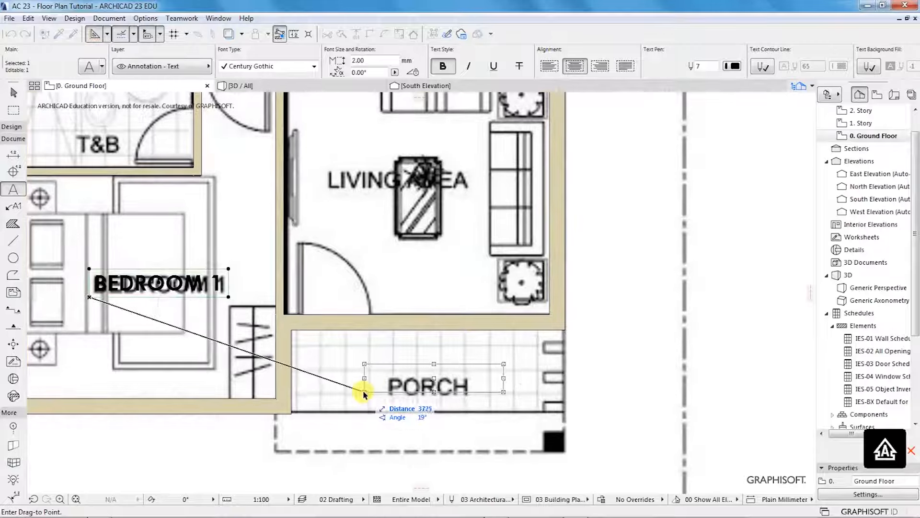
{"action": "left_click", "coordinate": [398, 384]}
Step: Replace the whole text of the relocated label on the porch with "PORCH"
{"action": "double_click", "coordinate": [495, 378]}
{"action": "left_click_drag", "start_coordinate": [496, 378], "coordinate": [369, 384]}
{"action": "type", "text": "PORCH"}
{"action": "left_click", "coordinate": [332, 369]}
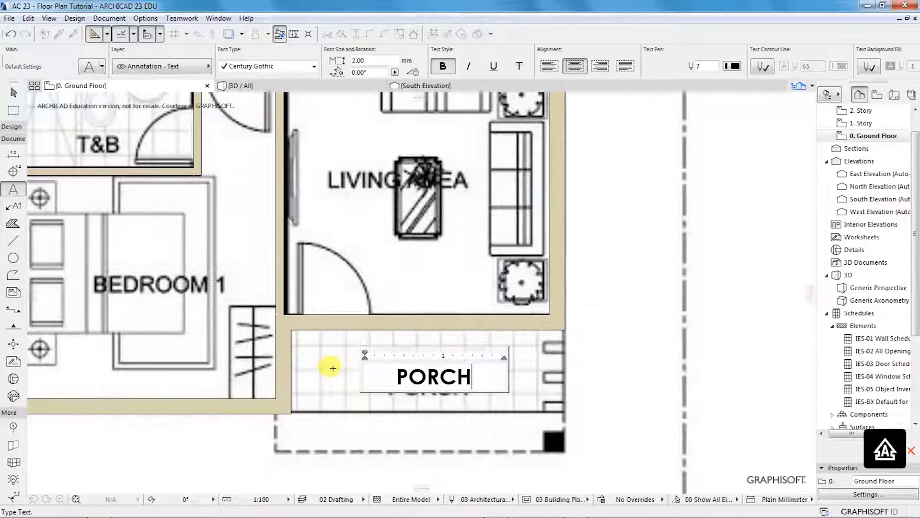
Step: Move the PORCH text block onto the reference image's Living Area label
{"action": "right_click", "coordinate": [421, 390]}
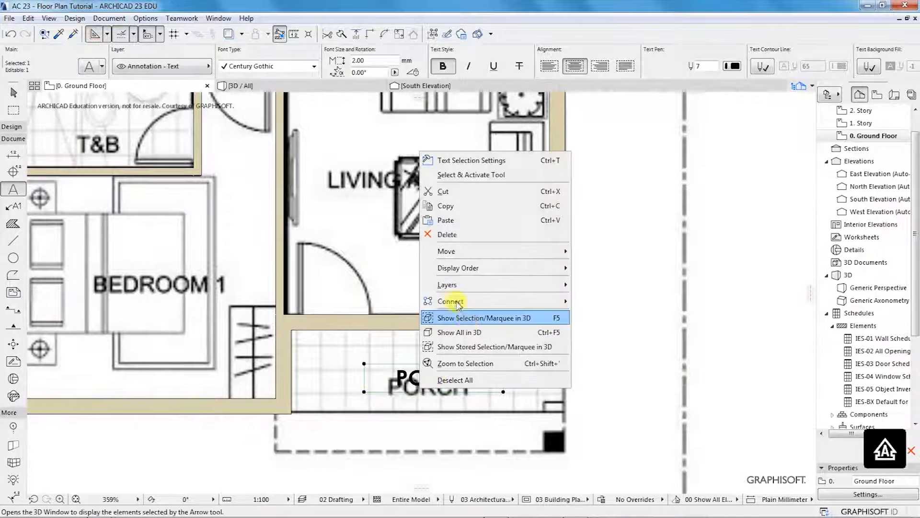
{"action": "mouse_move", "coordinate": [450, 251]}
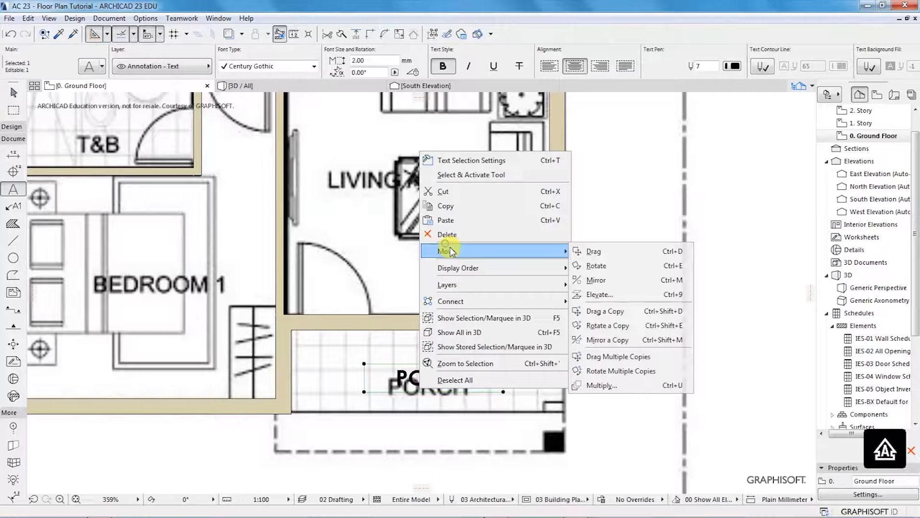
{"action": "left_click", "coordinate": [592, 247]}
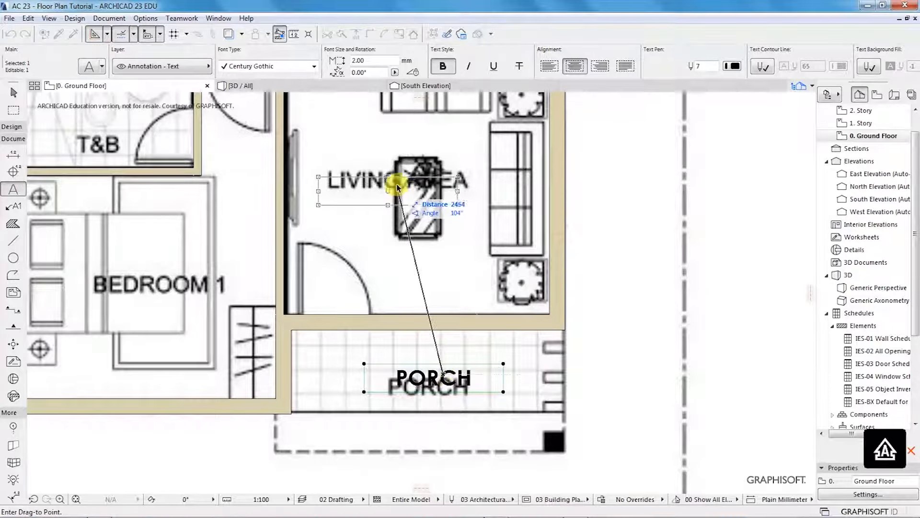
{"action": "left_click", "coordinate": [364, 181]}
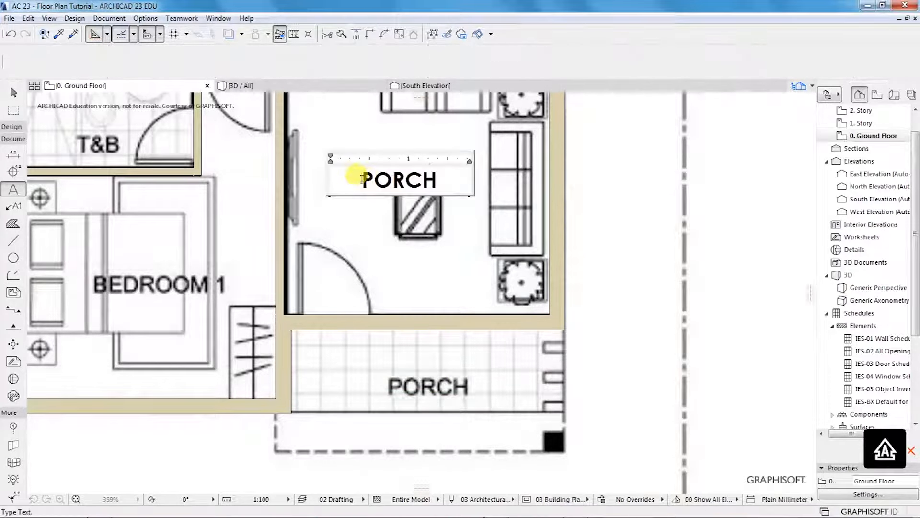
Step: Replace the whole text of the relocated label in the living room with "LIVING AREA"
{"action": "double_click", "coordinate": [421, 179]}
{"action": "type", "text": "LIV"}
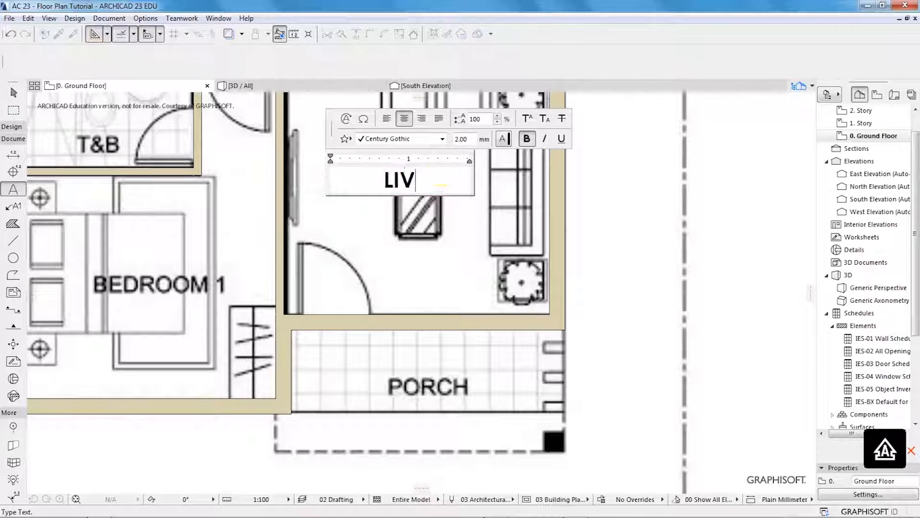
{"action": "type", "text": "ING AREA"}
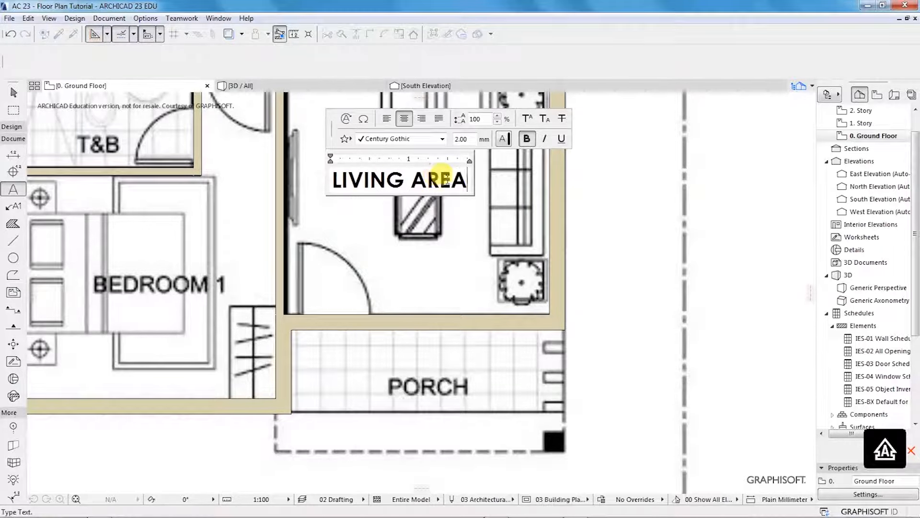
{"action": "left_click", "coordinate": [439, 234]}
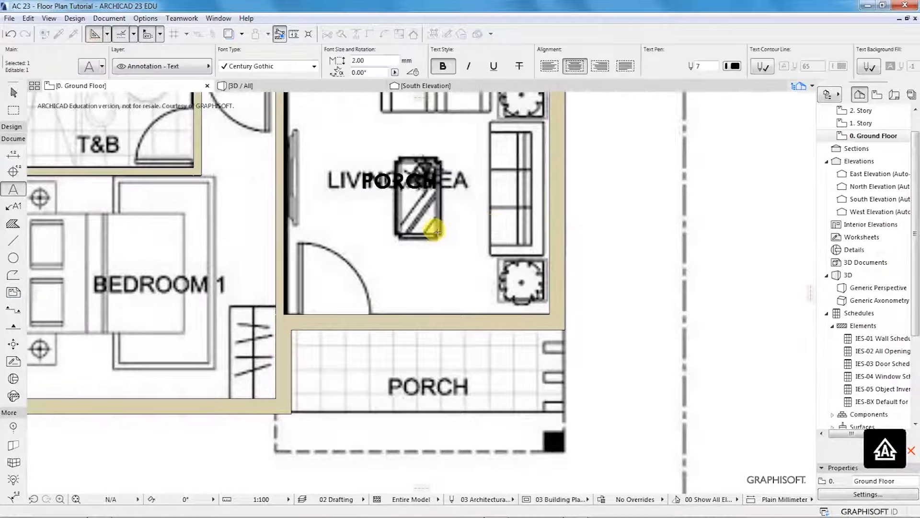
Step: Move the LIVING AREA text block onto the reference image's Dining label over the dining table
{"action": "right_click", "coordinate": [359, 186]}
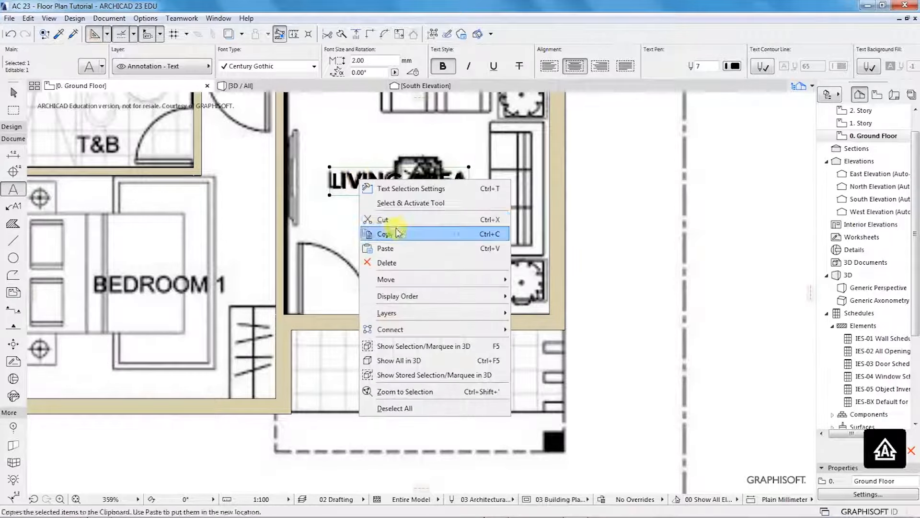
{"action": "mouse_move", "coordinate": [384, 284]}
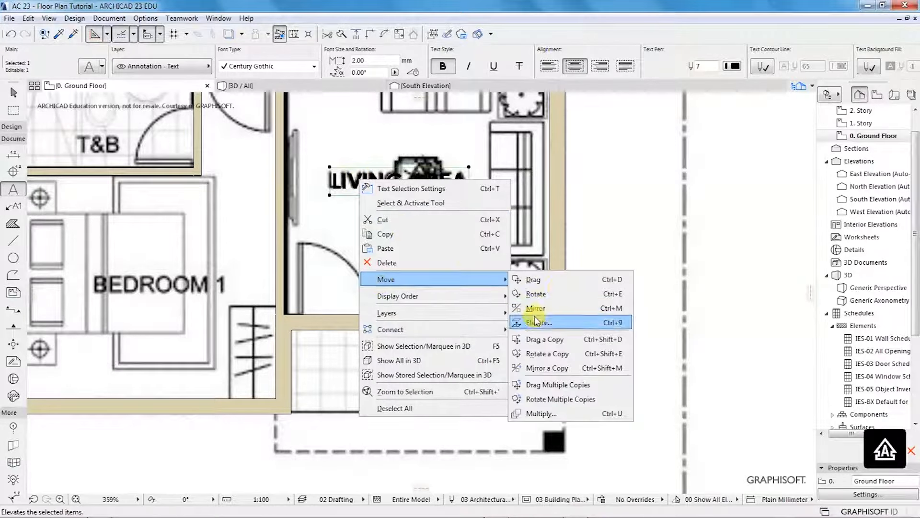
{"action": "left_click", "coordinate": [533, 280]}
{"action": "left_click", "coordinate": [371, 179]}
{"action": "scroll", "coordinate": [405, 323], "scroll_direction": "down", "scroll_amount": 4}
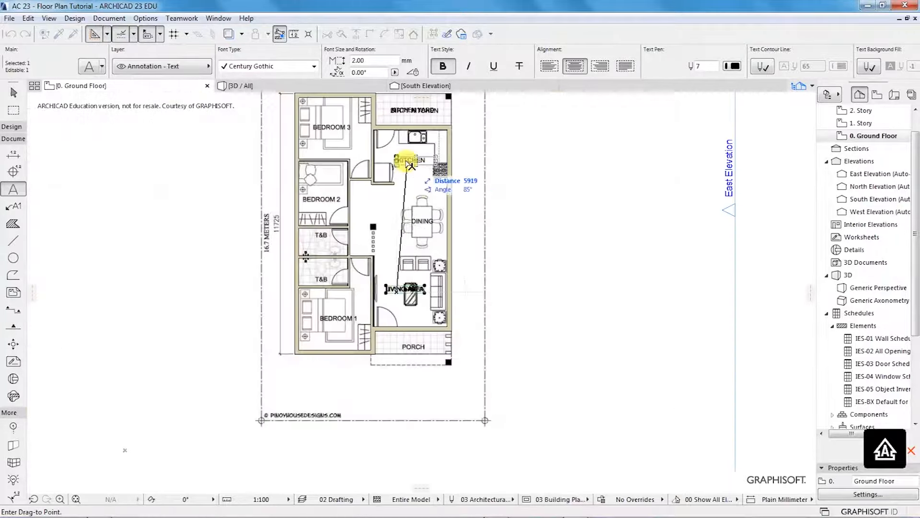
{"action": "scroll", "coordinate": [410, 166], "scroll_direction": "up", "scroll_amount": 3}
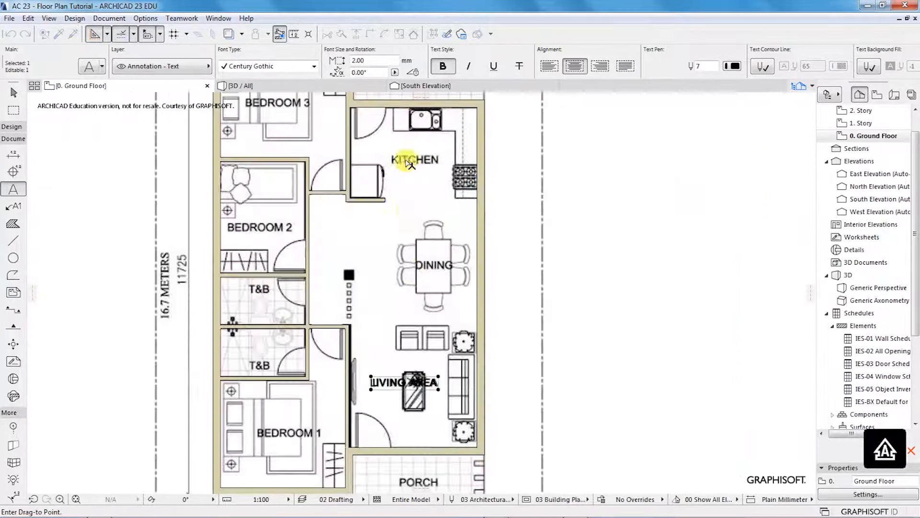
{"action": "left_click", "coordinate": [441, 275]}
Step: Replace the whole text of the relocated label at the dining table with "DINING"
{"action": "double_click", "coordinate": [405, 264]}
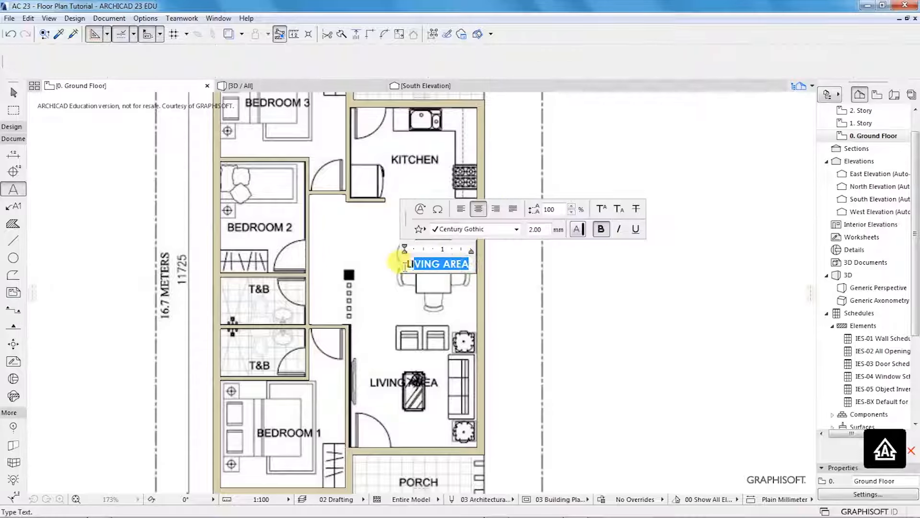
{"action": "type", "text": "DINING"}
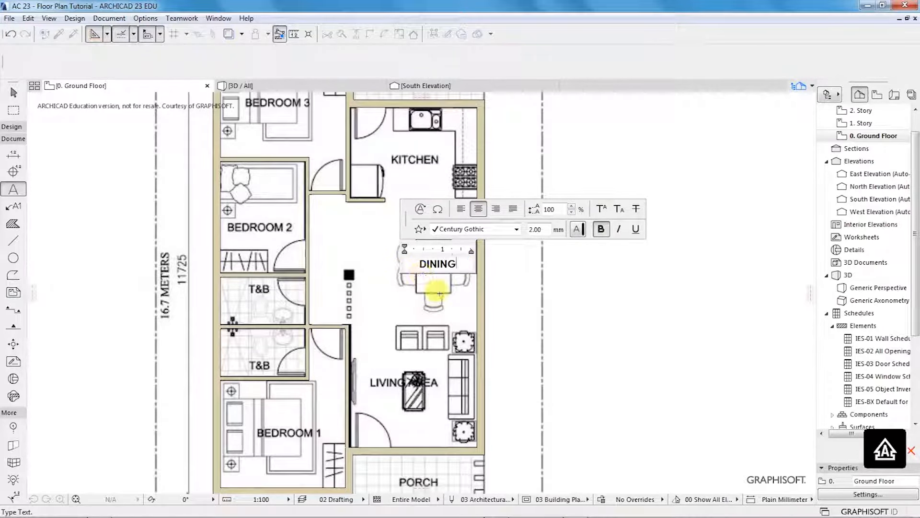
{"action": "left_click", "coordinate": [440, 293]}
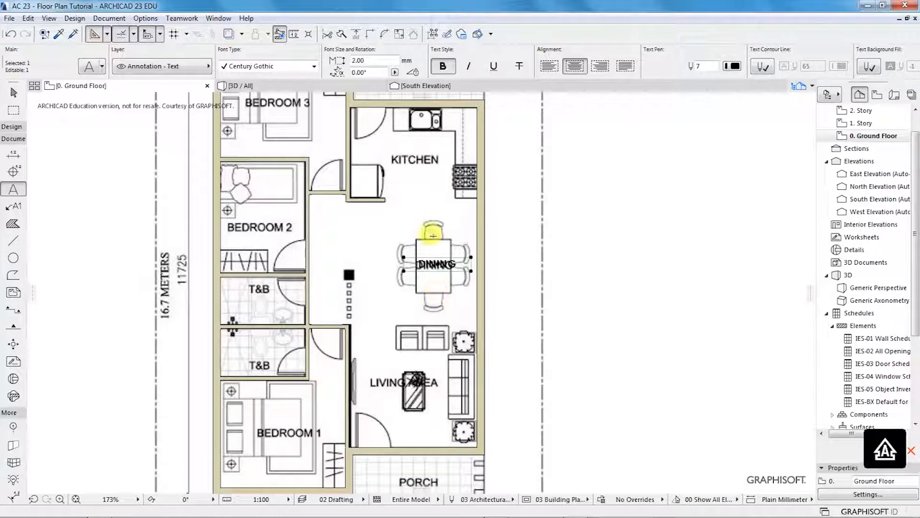
{"action": "right_click", "coordinate": [430, 260]}
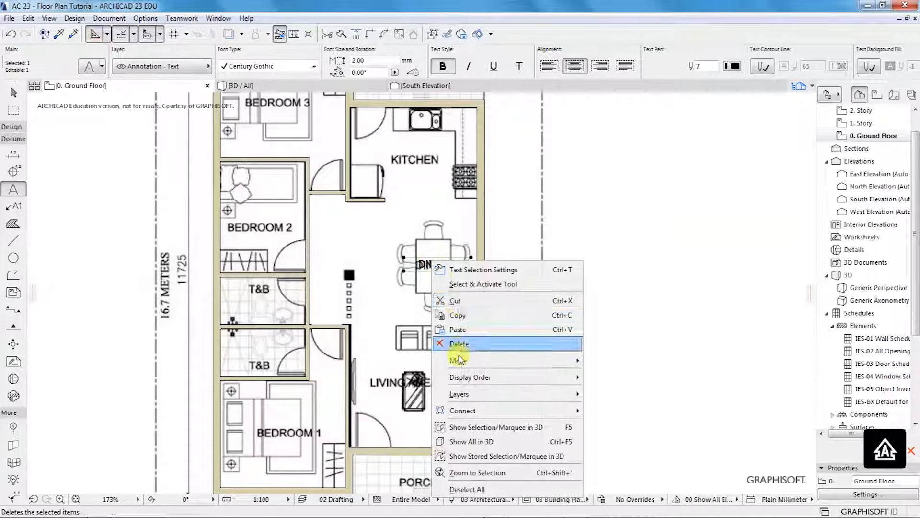
{"action": "mouse_move", "coordinate": [567, 369]}
{"action": "left_click", "coordinate": [608, 375]}
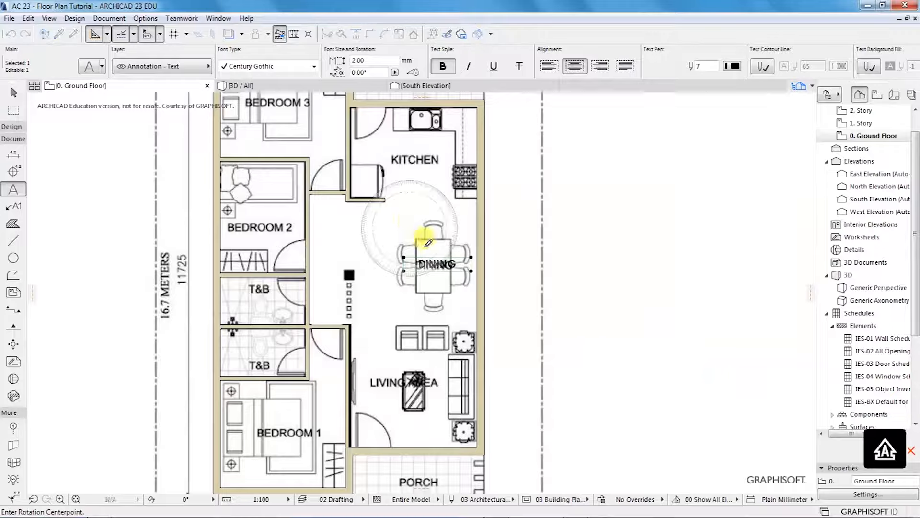
{"action": "left_click", "coordinate": [440, 257]}
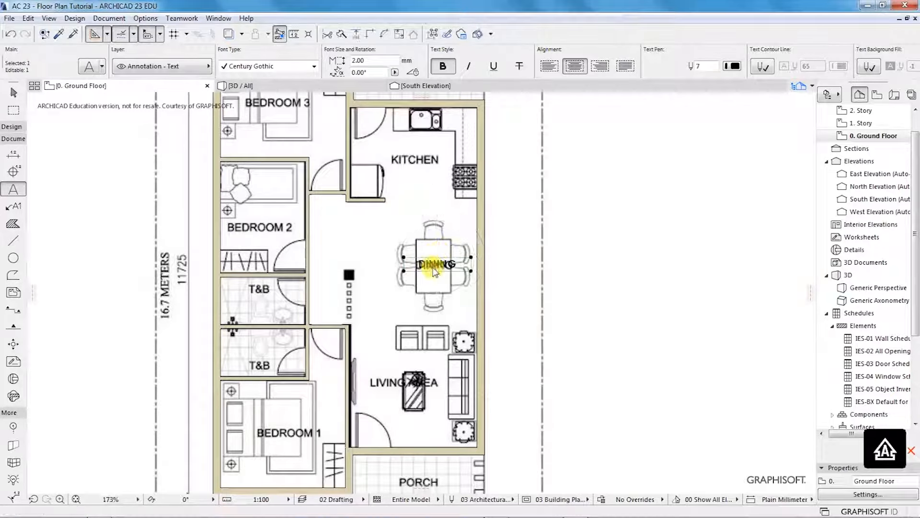
Step: Move the DINING text block onto the reference image's Kitchen label
{"action": "right_click", "coordinate": [433, 267]}
{"action": "mouse_move", "coordinate": [575, 369]}
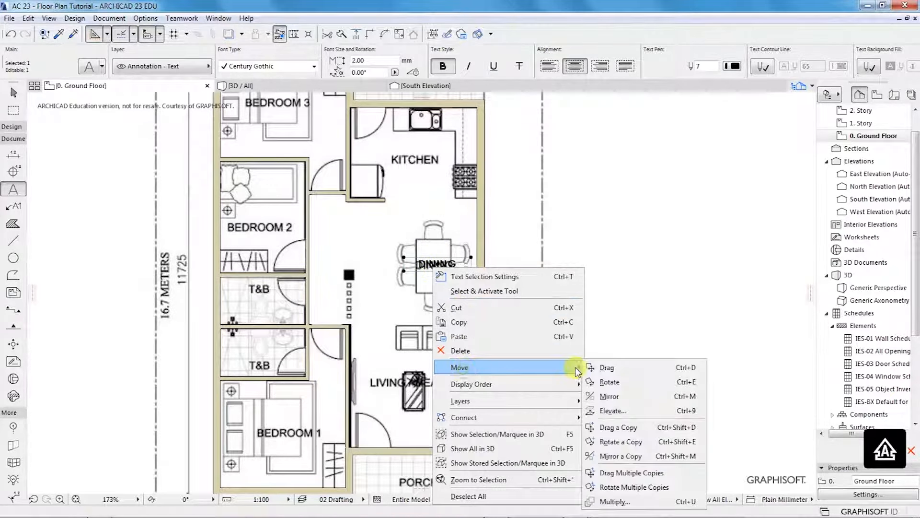
{"action": "left_click", "coordinate": [605, 367]}
{"action": "left_click", "coordinate": [430, 263]}
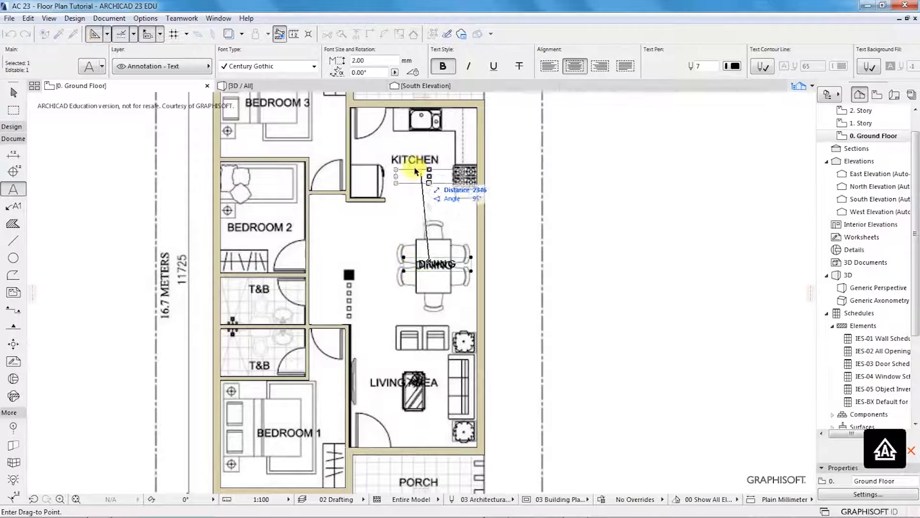
{"action": "scroll", "coordinate": [417, 153], "scroll_direction": "up", "scroll_amount": 1}
{"action": "scroll", "coordinate": [415, 146], "scroll_direction": "up", "scroll_amount": 3}
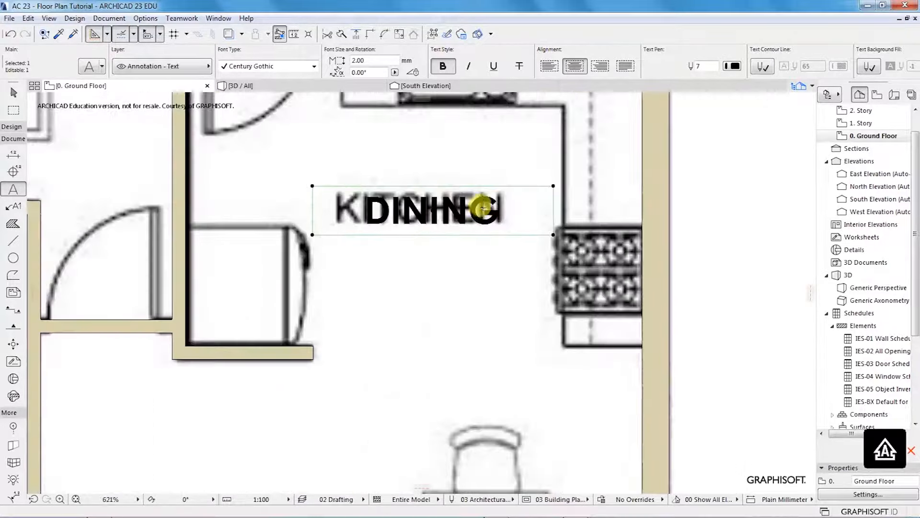
Step: Replace the whole text of the relocated label in the kitchen with "KITCHEN" and deselect it
{"action": "double_click", "coordinate": [499, 211]}
{"action": "left_click_drag", "start_coordinate": [373, 211], "coordinate": [356, 216]}
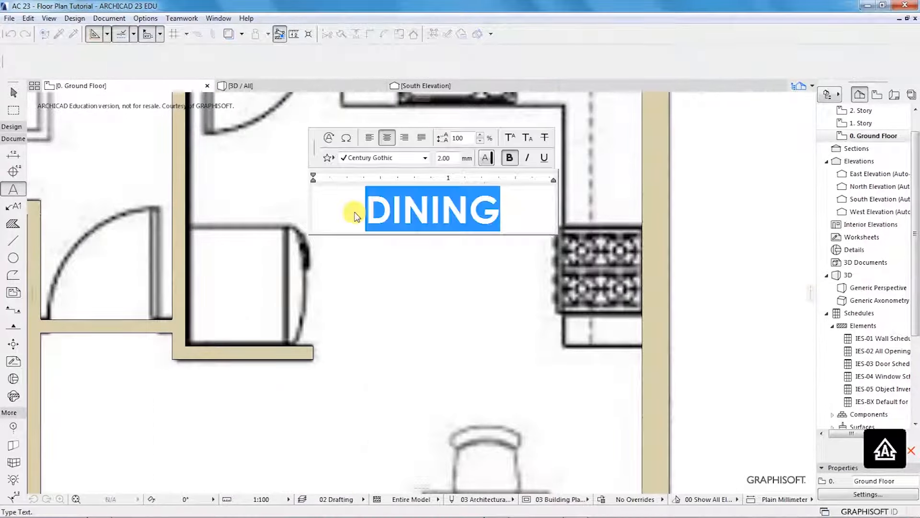
{"action": "type", "text": "KIT"}
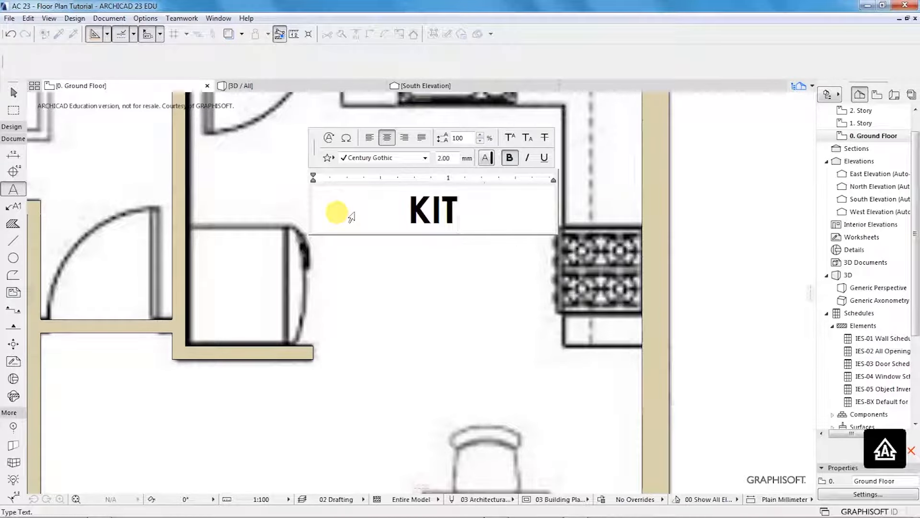
{"action": "type", "text": "CHEN"}
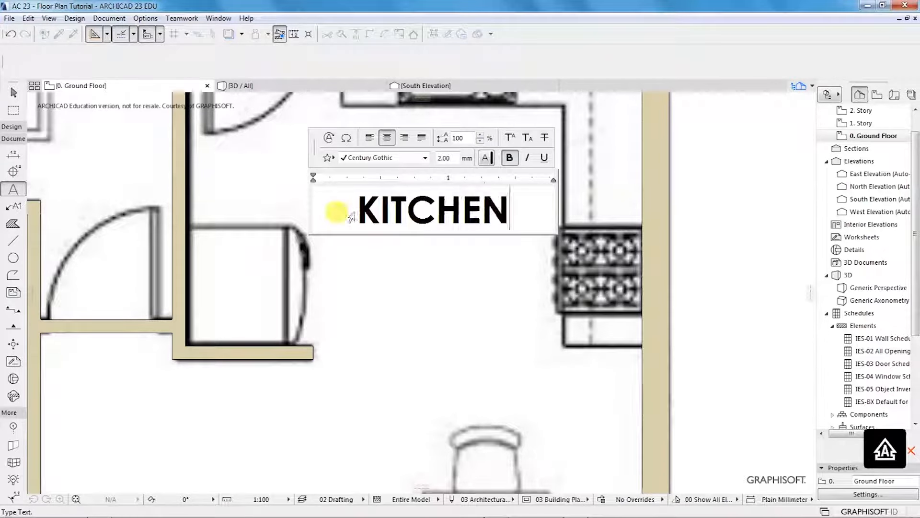
{"action": "left_click", "coordinate": [422, 277]}
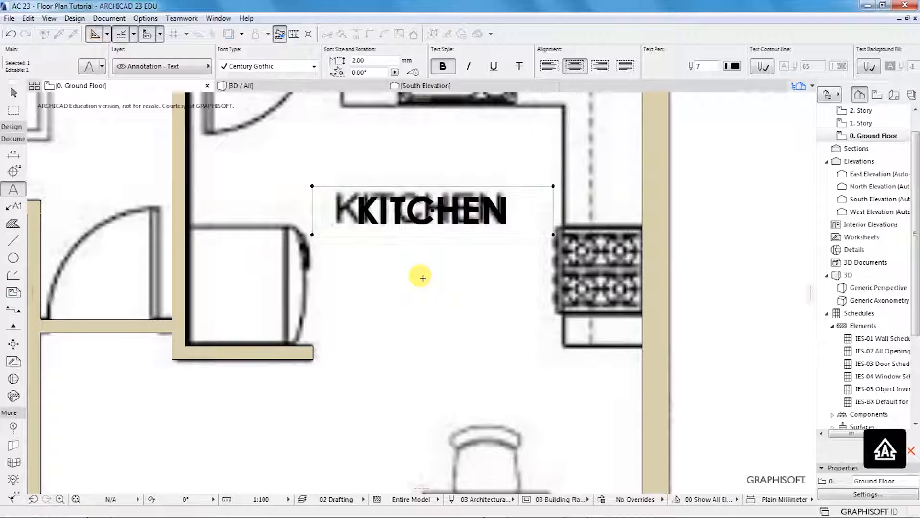
{"action": "key", "text": "Escape"}
{"action": "scroll", "coordinate": [420, 277], "scroll_direction": "down", "scroll_amount": 10}
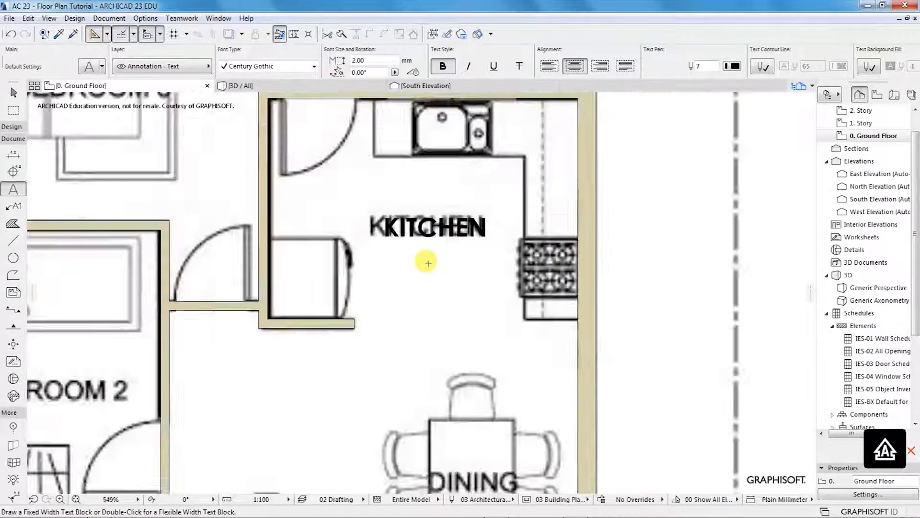
{"action": "scroll", "coordinate": [402, 354], "scroll_direction": "up", "scroll_amount": 2}
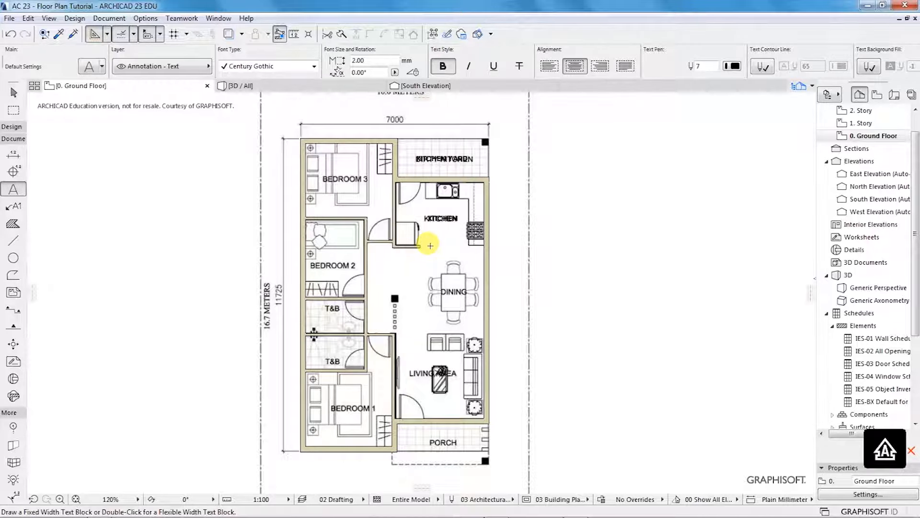
Step: Activate the Door tool and set the sill height of the default hinged door, Door 23, to 0
{"action": "mouse_move", "coordinate": [481, 515]}
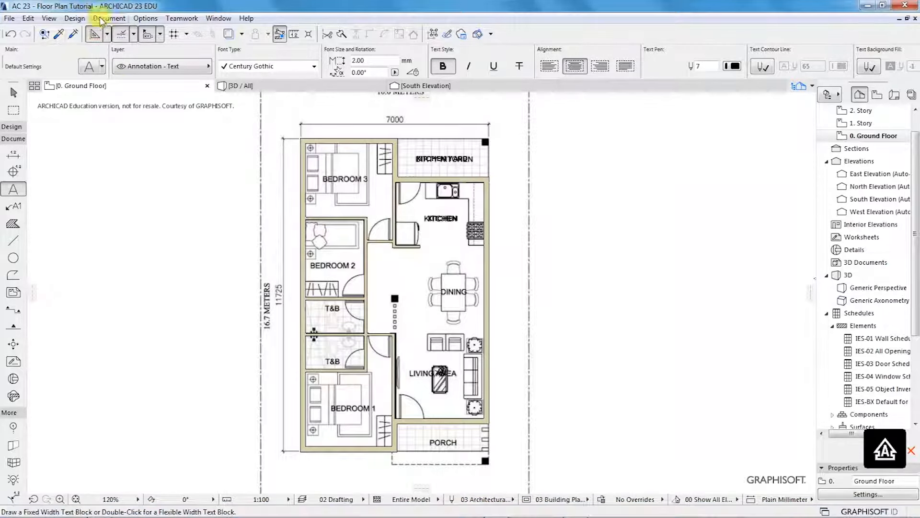
{"action": "left_click", "coordinate": [74, 19]}
{"action": "mouse_move", "coordinate": [86, 34]}
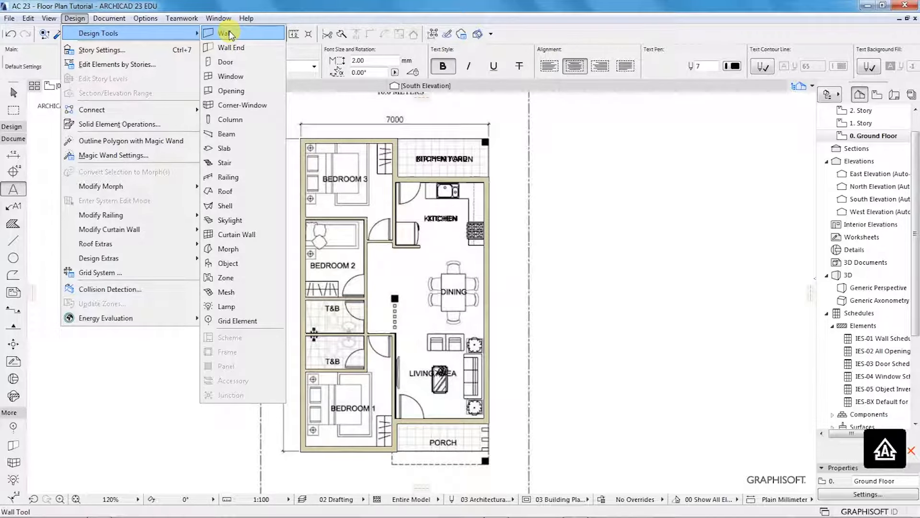
{"action": "left_click", "coordinate": [218, 63]}
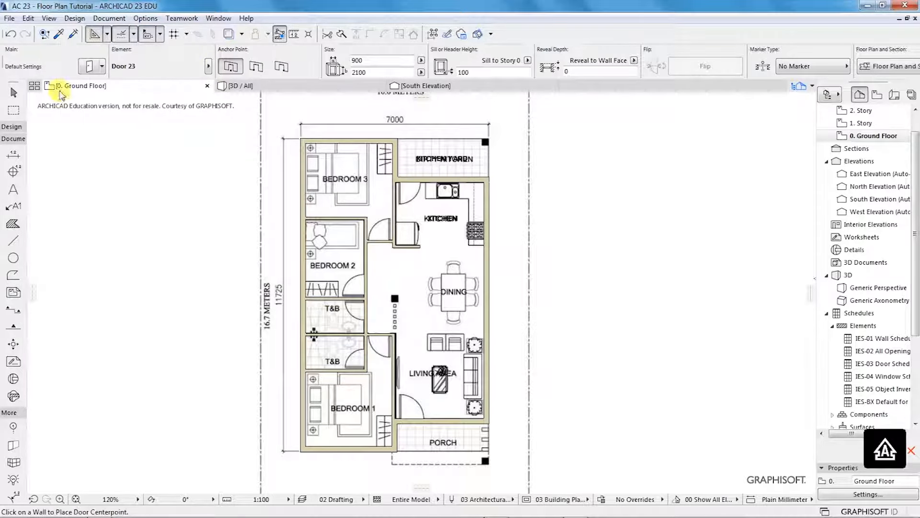
{"action": "left_click", "coordinate": [86, 68]}
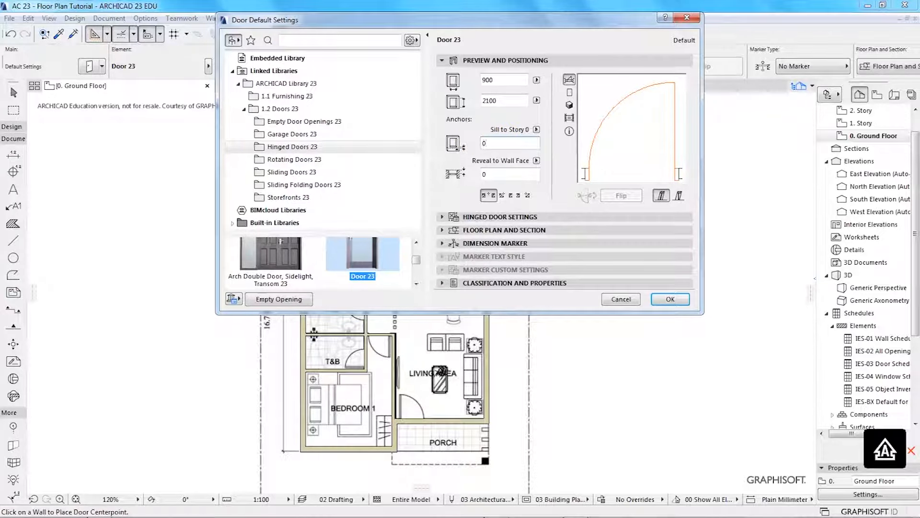
Step: Set the default door's leaf design to Style 34 in the hinged door settings
{"action": "left_click", "coordinate": [510, 220]}
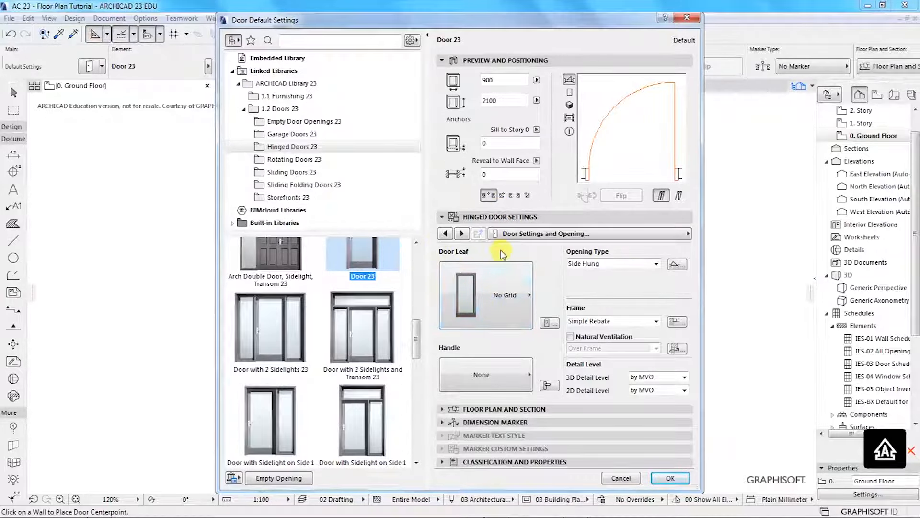
{"action": "left_click", "coordinate": [474, 296]}
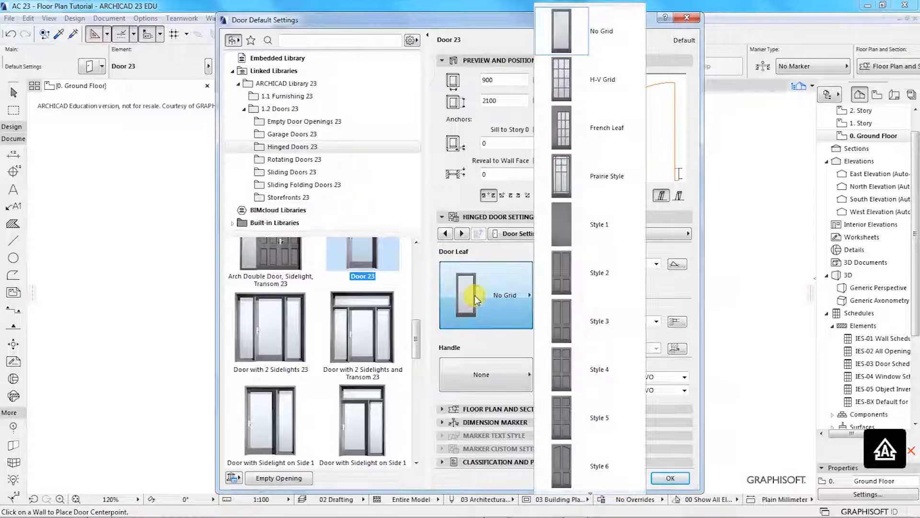
{"action": "scroll", "coordinate": [582, 270], "scroll_direction": "down", "scroll_amount": 10}
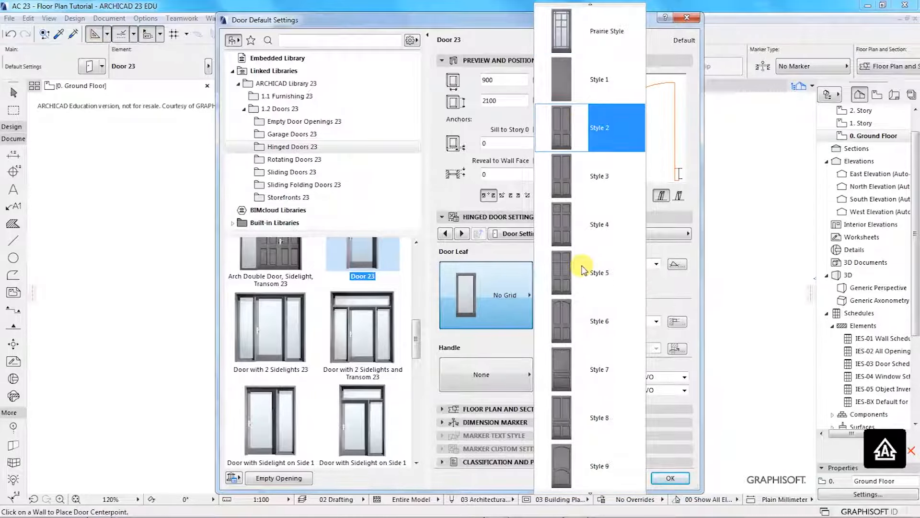
{"action": "scroll", "coordinate": [583, 269], "scroll_direction": "down", "scroll_amount": 7}
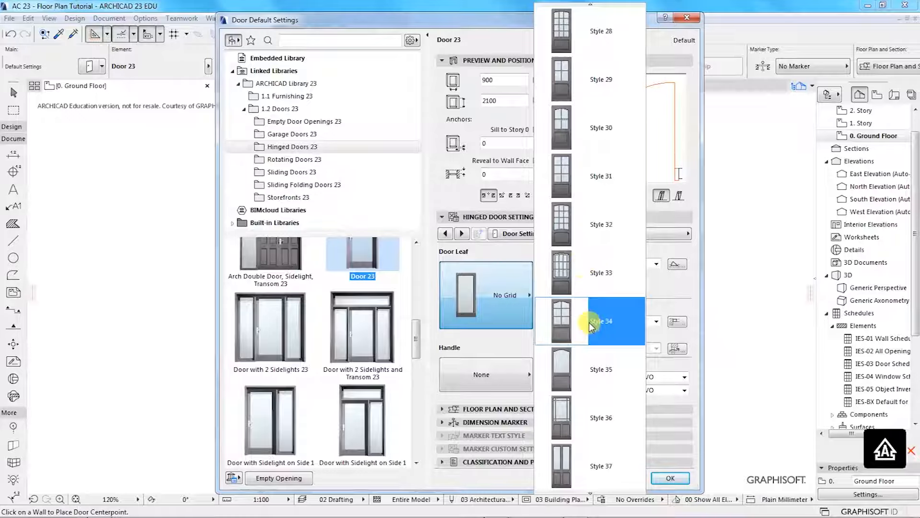
{"action": "left_click", "coordinate": [592, 326]}
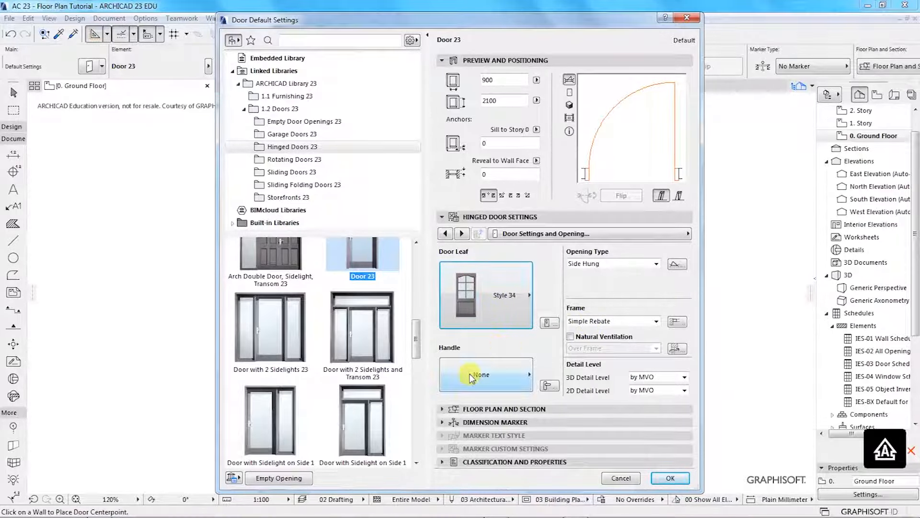
Step: Set the default door's handle to Handle 3 and accept the door settings
{"action": "left_click", "coordinate": [480, 380]}
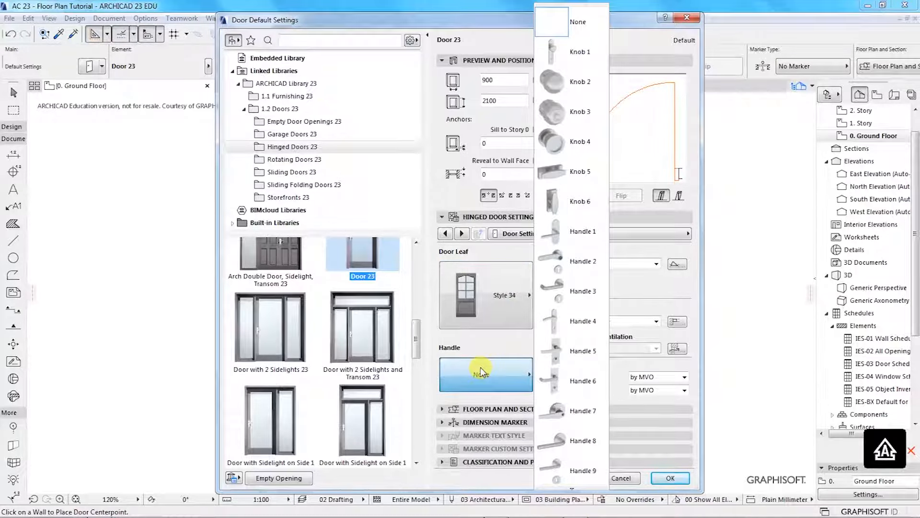
{"action": "left_click", "coordinate": [572, 292]}
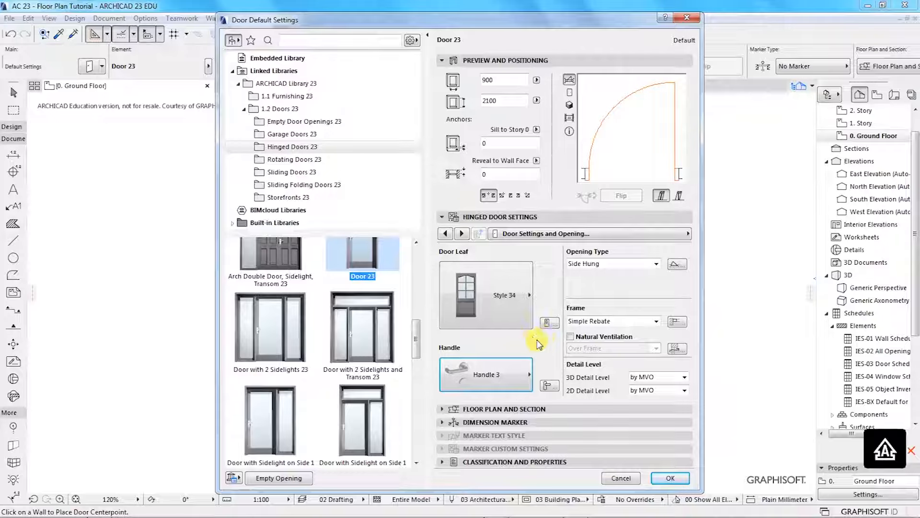
{"action": "left_click", "coordinate": [673, 478]}
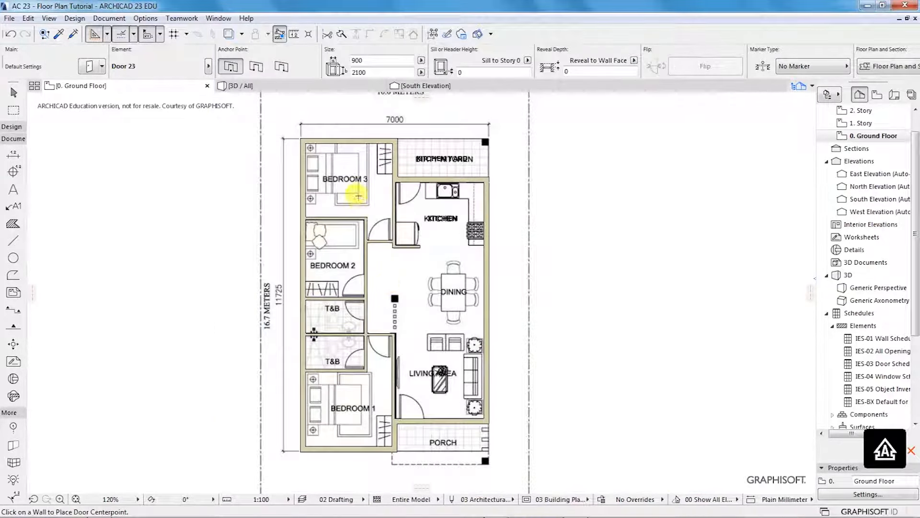
Step: Place the 900 x 2100 door in the wall between the kitchen and kitchen yard, swinging into the kitchen over the traced door
{"action": "scroll", "coordinate": [411, 170], "scroll_direction": "up", "scroll_amount": 2}
{"action": "scroll", "coordinate": [411, 167], "scroll_direction": "up", "scroll_amount": 4}
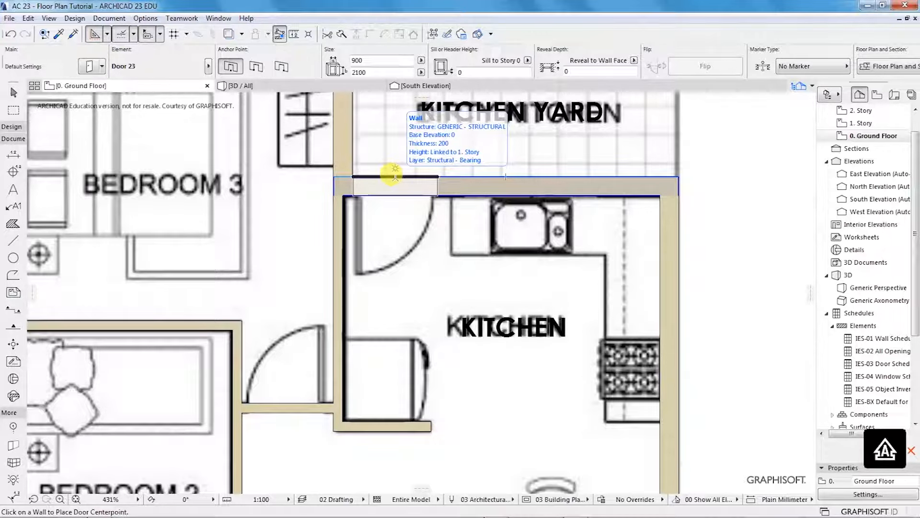
{"action": "left_click", "coordinate": [394, 178]}
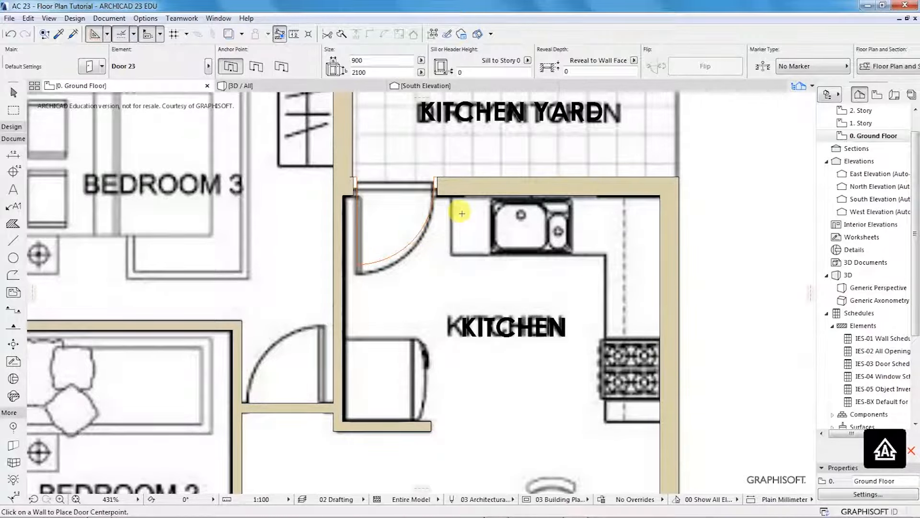
Step: Place a door in the short hallway wall at Bedroom 3, hinged on the kitchen side and swinging into the bedroom
{"action": "scroll", "coordinate": [461, 212], "scroll_direction": "down", "scroll_amount": 5}
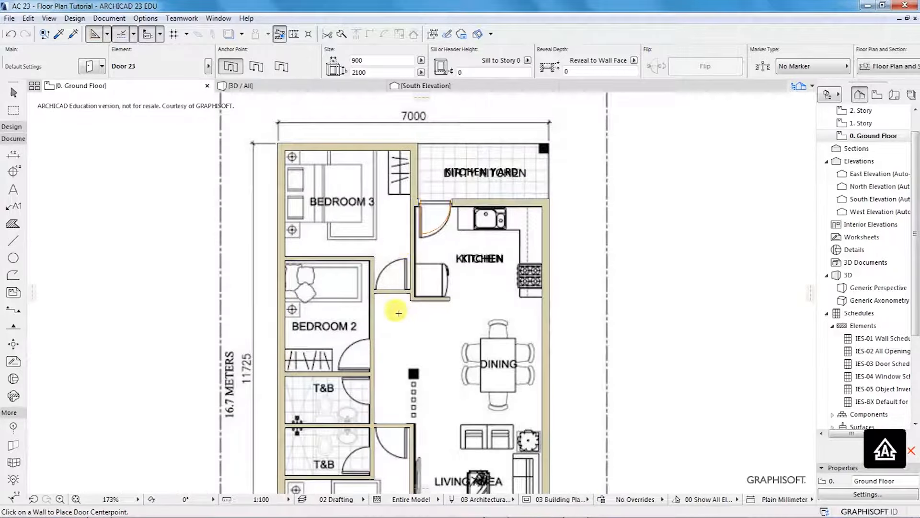
{"action": "scroll", "coordinate": [390, 290], "scroll_direction": "up", "scroll_amount": 6}
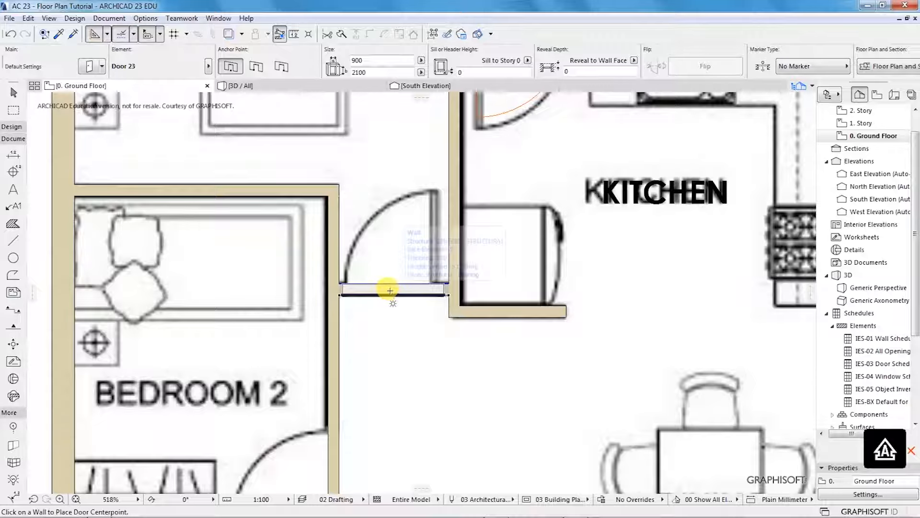
{"action": "left_click", "coordinate": [395, 289]}
{"action": "left_click", "coordinate": [390, 287]}
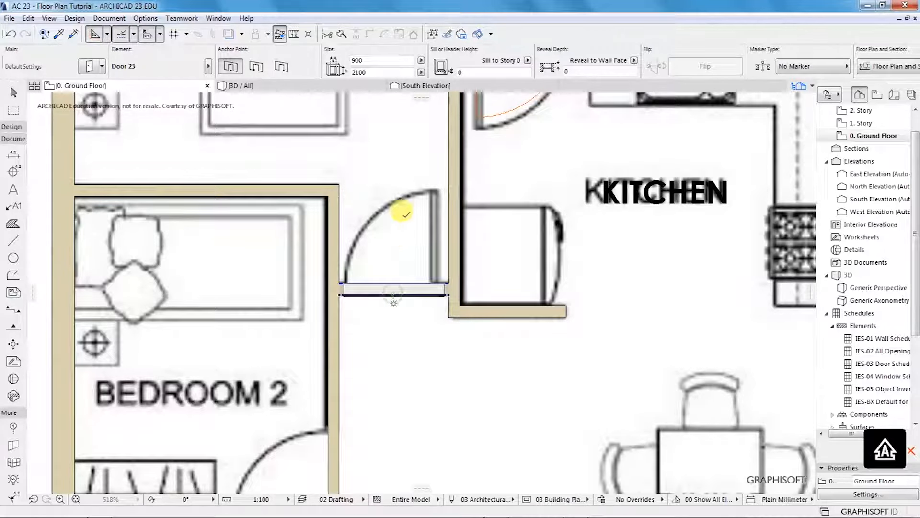
{"action": "left_click", "coordinate": [486, 176]}
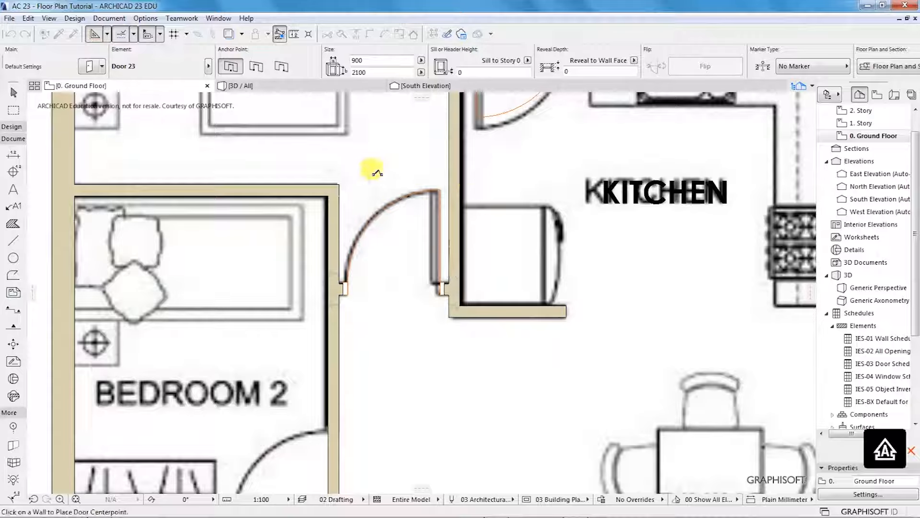
Step: Place inward-swinging doors for Bedroom 2 and the adjoining T&B in their shared hallway wall, hinged toward the partition between them
{"action": "scroll", "coordinate": [377, 177], "scroll_direction": "down", "scroll_amount": 5}
{"action": "scroll", "coordinate": [349, 288], "scroll_direction": "up", "scroll_amount": 3}
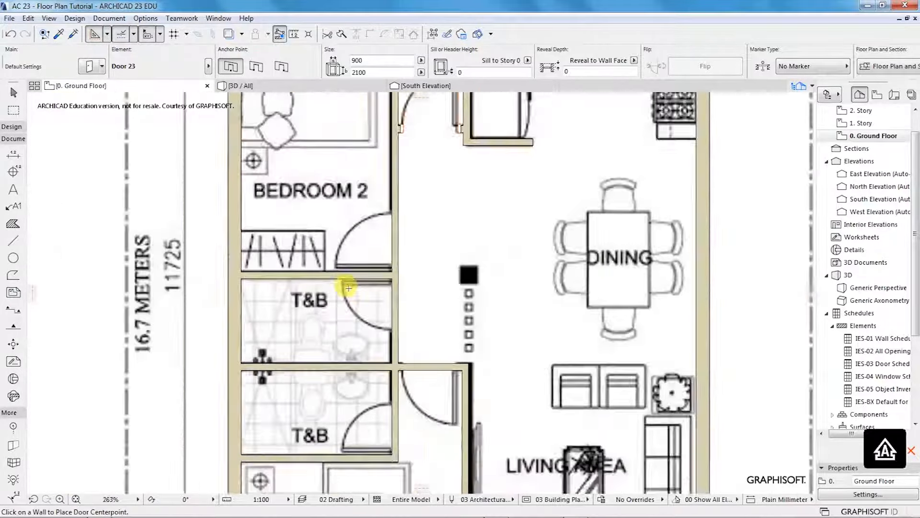
{"action": "scroll", "coordinate": [348, 288], "scroll_direction": "up", "scroll_amount": 2}
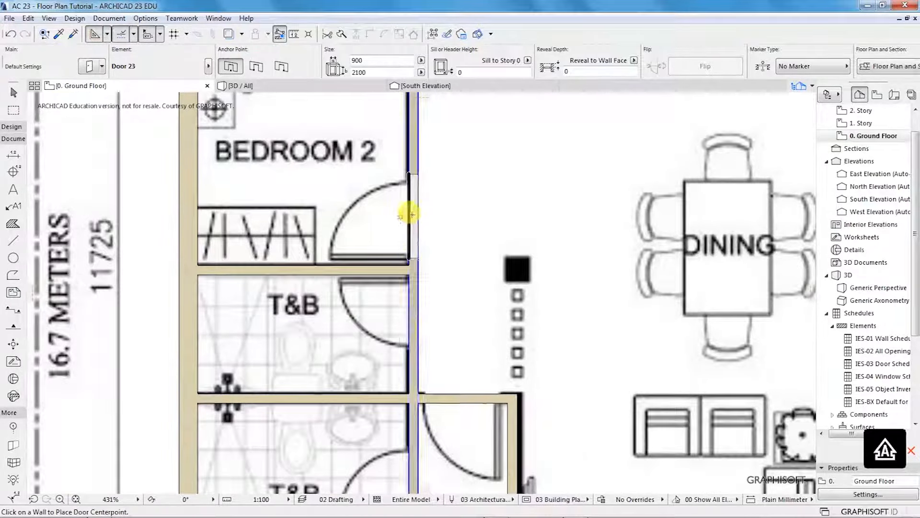
{"action": "left_click", "coordinate": [411, 217]}
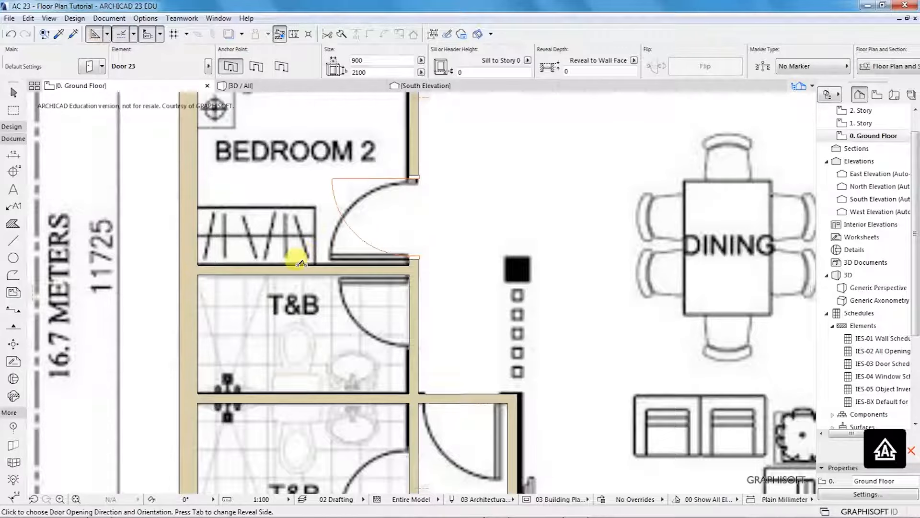
{"action": "left_click", "coordinate": [317, 289]}
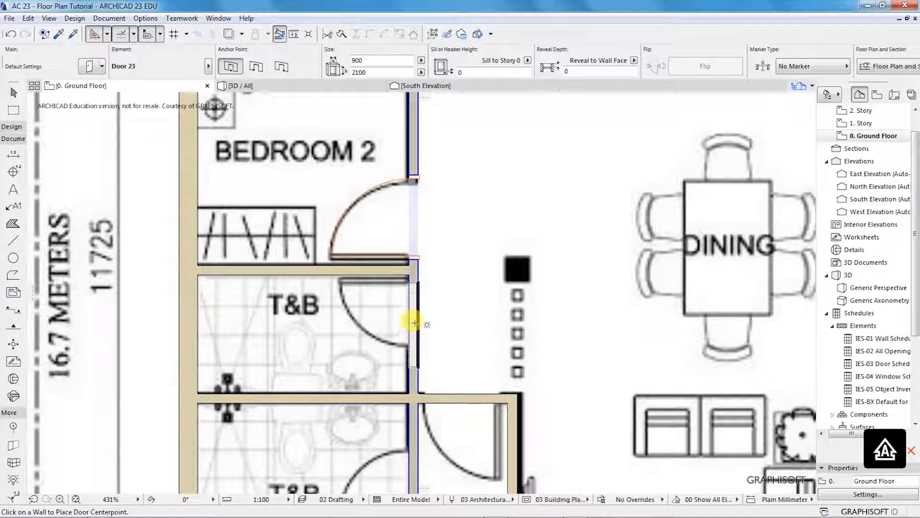
{"action": "left_click", "coordinate": [413, 321]}
{"action": "left_click", "coordinate": [322, 221]}
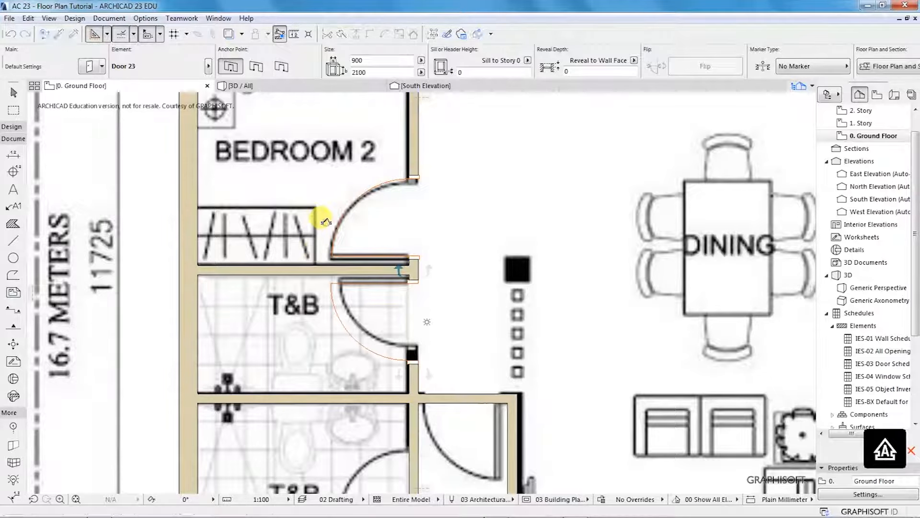
Step: Place a door in the short wall at Bedroom 1's entrance, swinging into the bedroom and hinged on the living area side
{"action": "scroll", "coordinate": [214, 202], "scroll_direction": "down", "scroll_amount": 3}
{"action": "scroll", "coordinate": [328, 325], "scroll_direction": "up", "scroll_amount": 5}
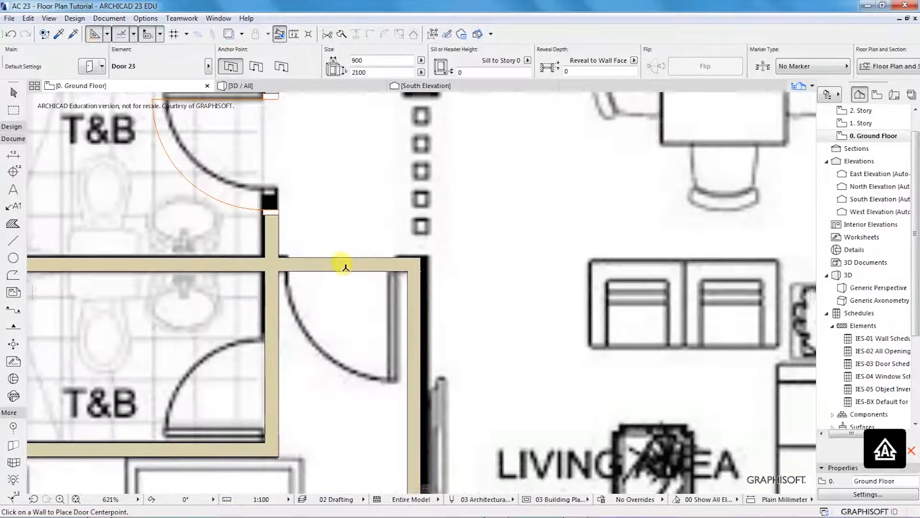
{"action": "left_click", "coordinate": [346, 266]}
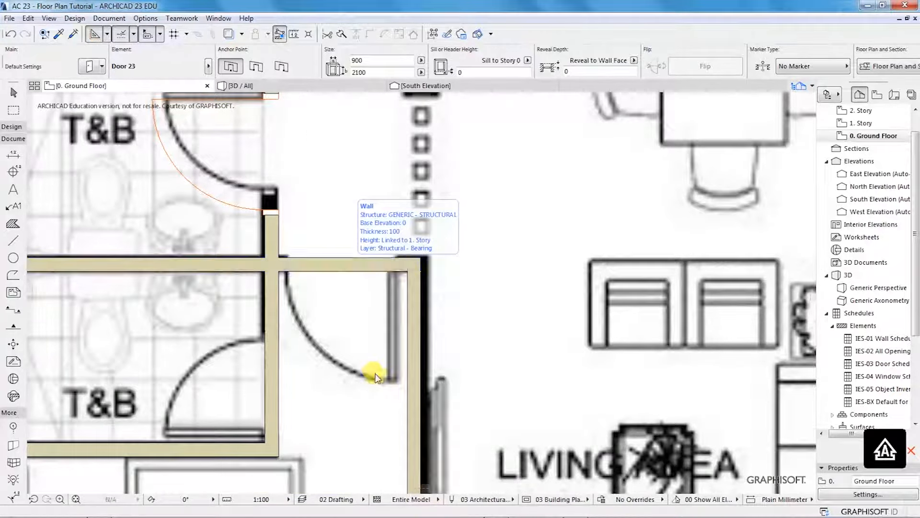
{"action": "left_click", "coordinate": [360, 279]}
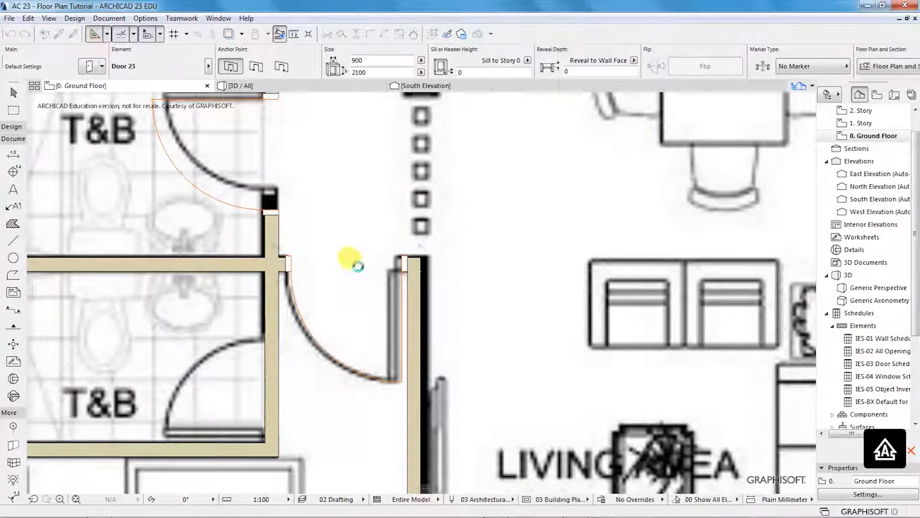
Step: Place an inward-swinging door for the T&B next to Bedroom 1, hinged on the Bedroom 1 side
{"action": "scroll", "coordinate": [293, 364], "scroll_direction": "down", "scroll_amount": 5}
{"action": "scroll", "coordinate": [300, 324], "scroll_direction": "up", "scroll_amount": 5}
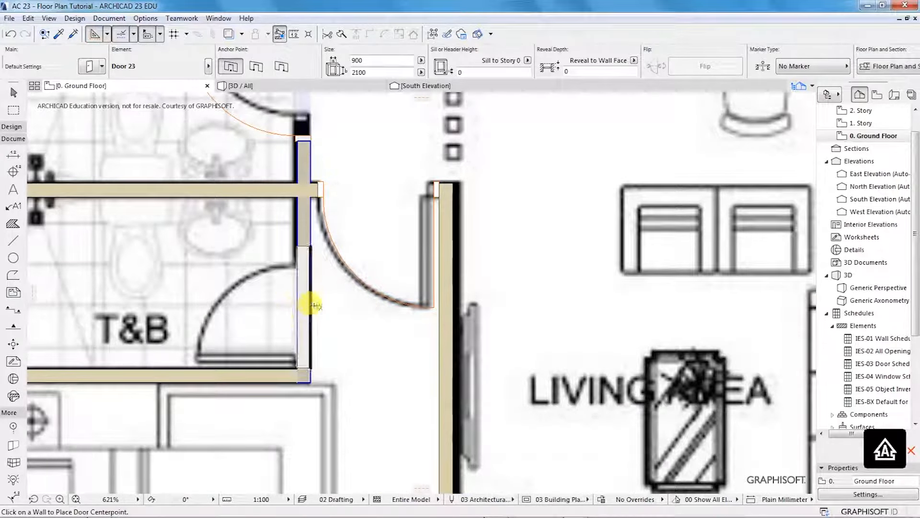
{"action": "left_click", "coordinate": [312, 305]}
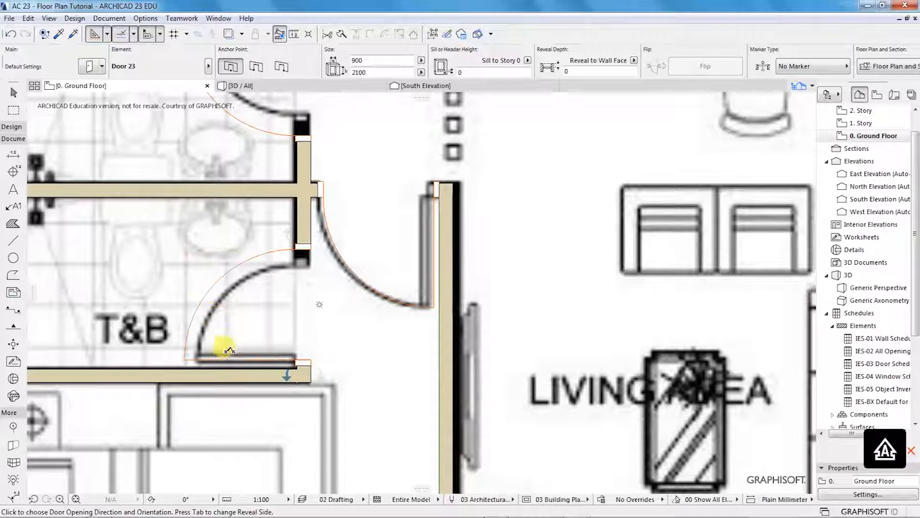
{"action": "left_click", "coordinate": [245, 393]}
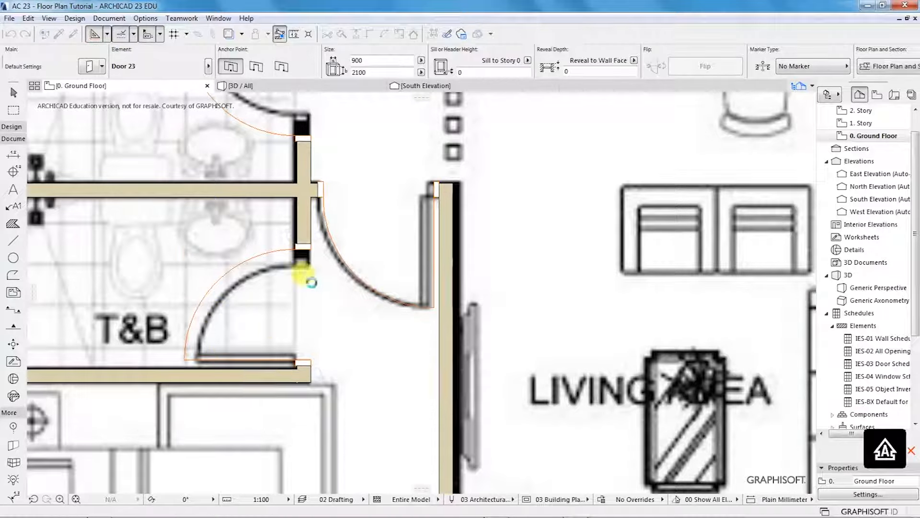
Step: Place the front door in the wall between the porch and living area, swinging into the living area and hinged toward Bedroom 1
{"action": "scroll", "coordinate": [318, 303], "scroll_direction": "down", "scroll_amount": 5}
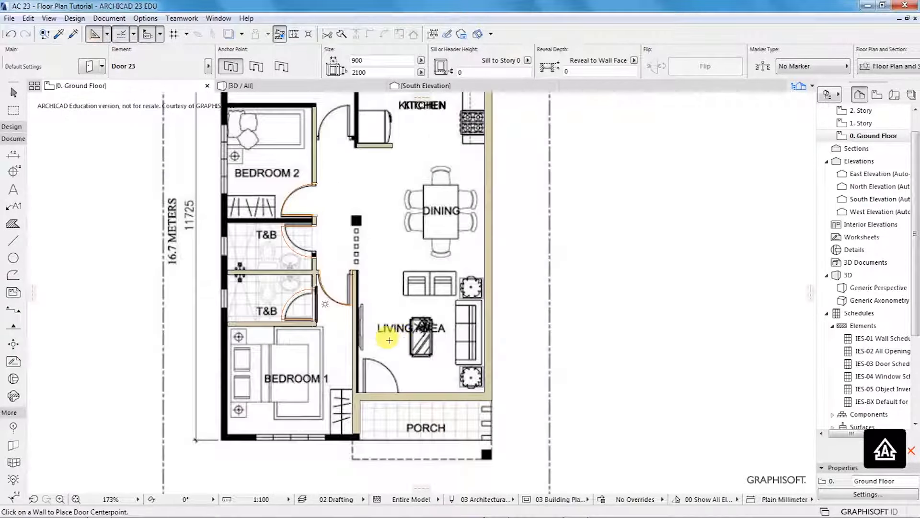
{"action": "scroll", "coordinate": [389, 340], "scroll_direction": "down", "scroll_amount": 4}
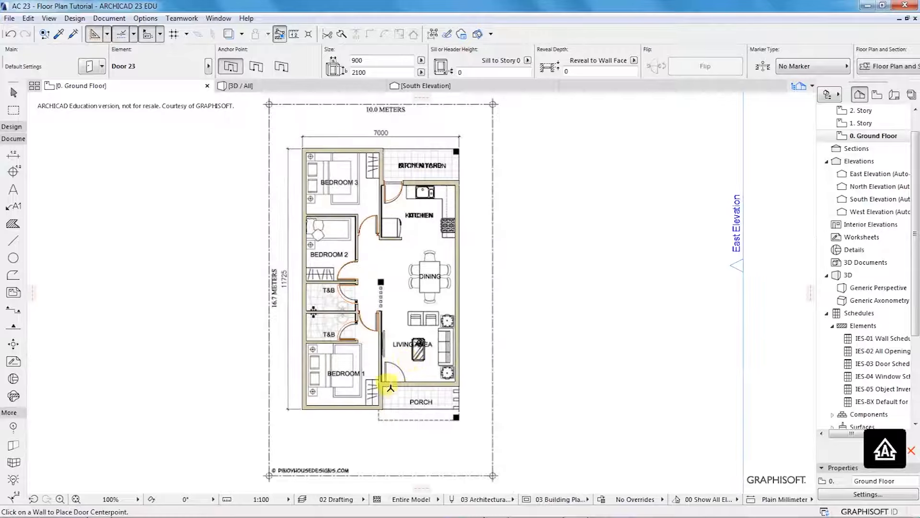
{"action": "scroll", "coordinate": [390, 390], "scroll_direction": "up", "scroll_amount": 6}
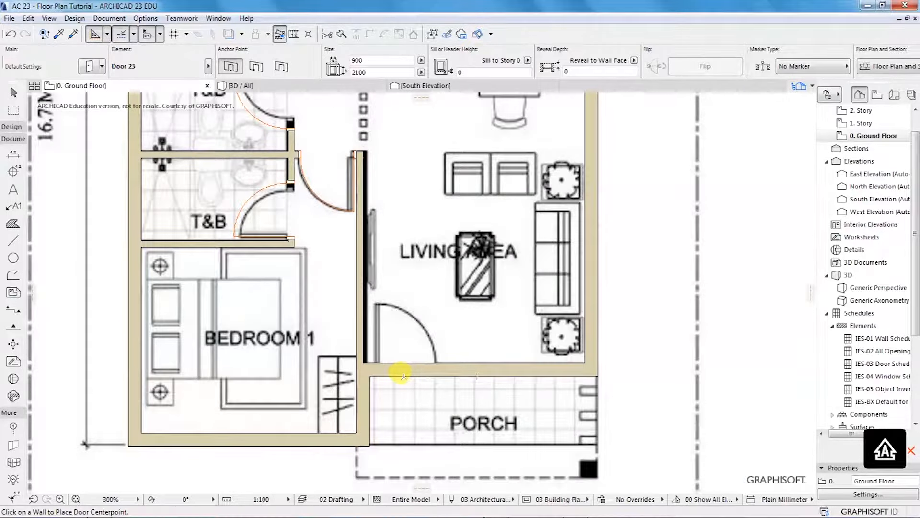
{"action": "left_click", "coordinate": [406, 370]}
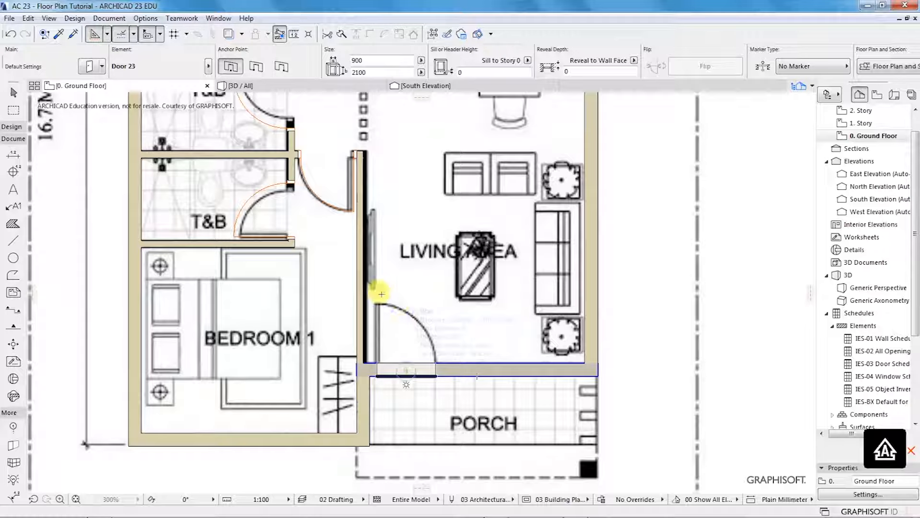
{"action": "left_click", "coordinate": [339, 286]}
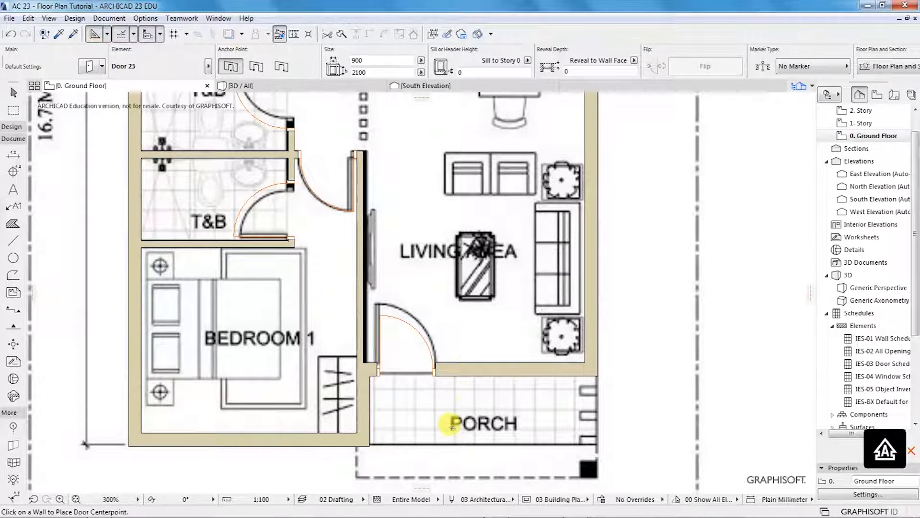
Step: Activate the Column tool and set the default column's cross-section to 200 x 200
{"action": "scroll", "coordinate": [460, 425], "scroll_direction": "down", "scroll_amount": 5}
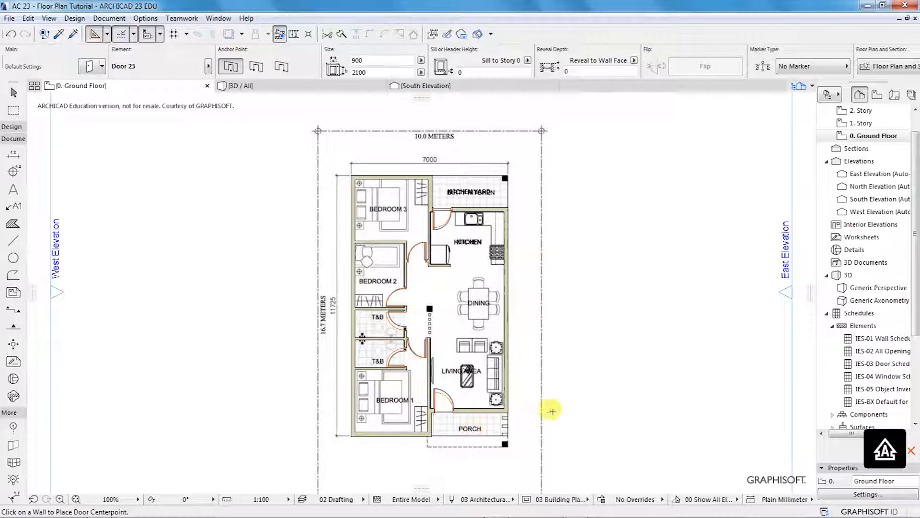
{"action": "scroll", "coordinate": [512, 448], "scroll_direction": "up", "scroll_amount": 6}
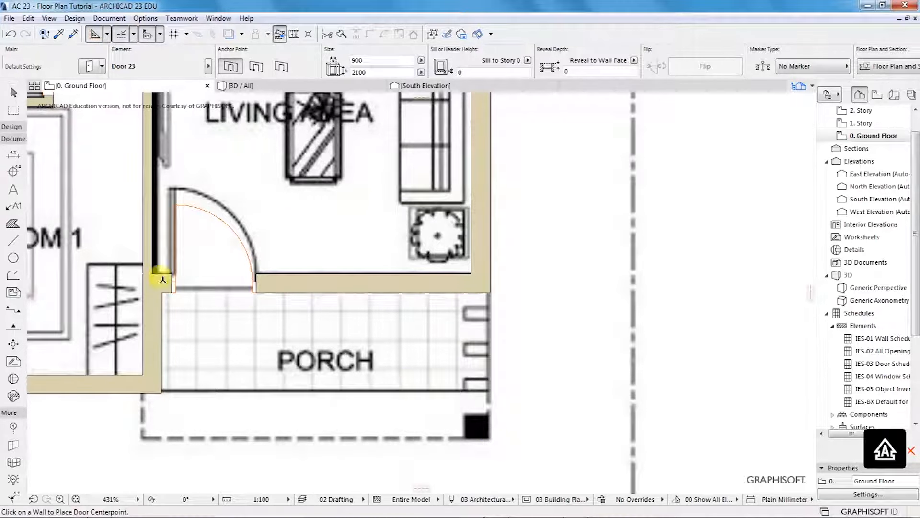
{"action": "left_click", "coordinate": [11, 127]}
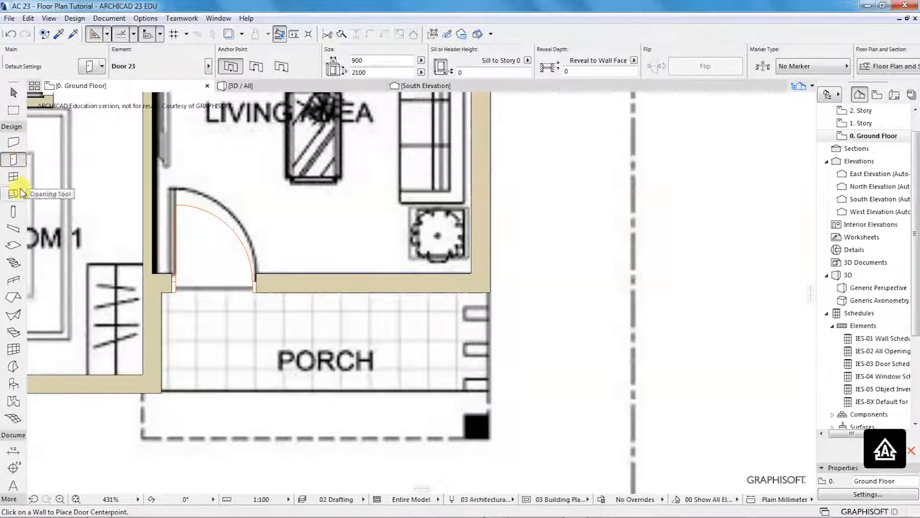
{"action": "left_click", "coordinate": [80, 19]}
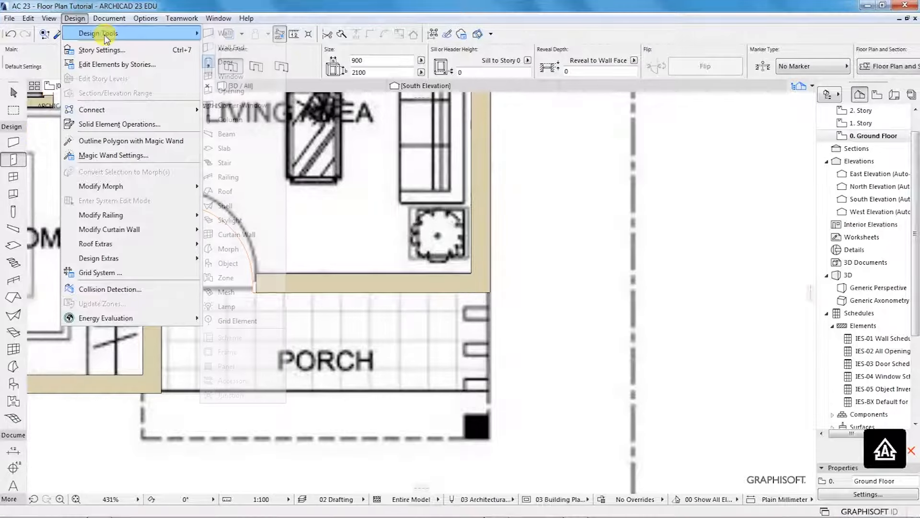
{"action": "mouse_move", "coordinate": [103, 34]}
{"action": "left_click", "coordinate": [220, 115]}
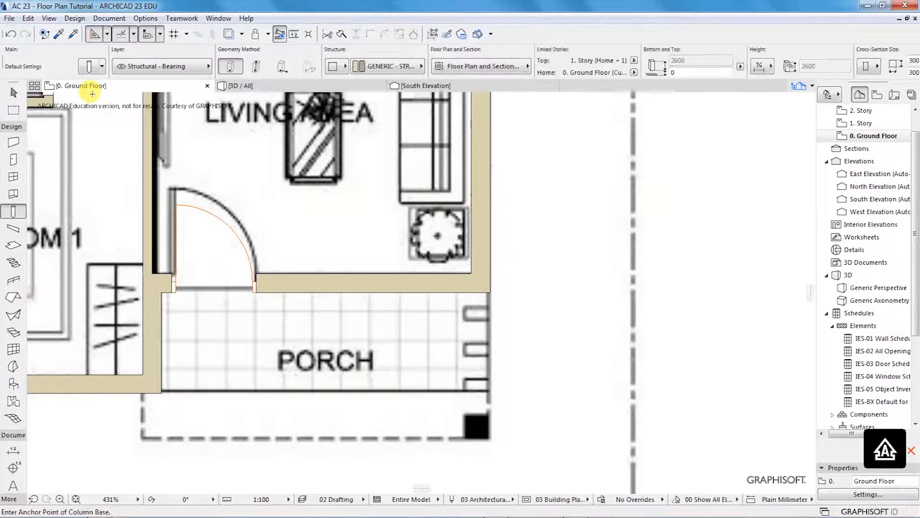
{"action": "left_click", "coordinate": [89, 69]}
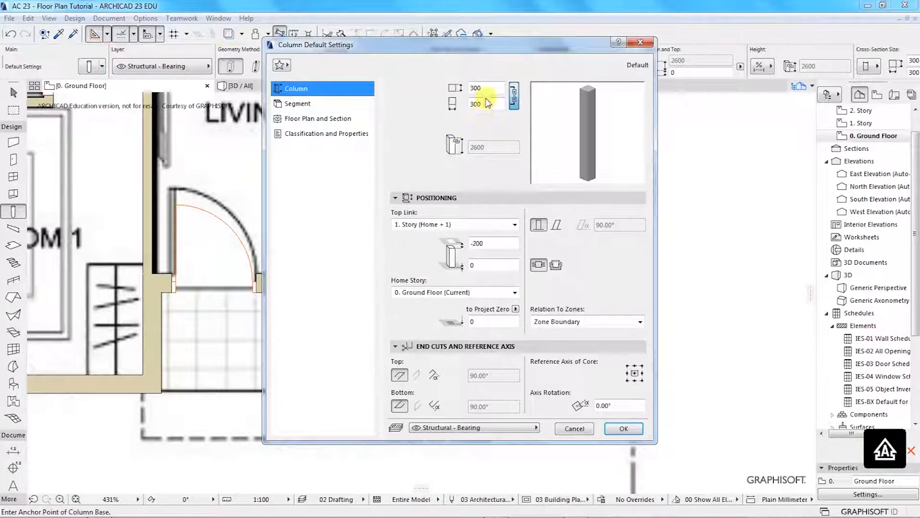
{"action": "type", "text": "2"}
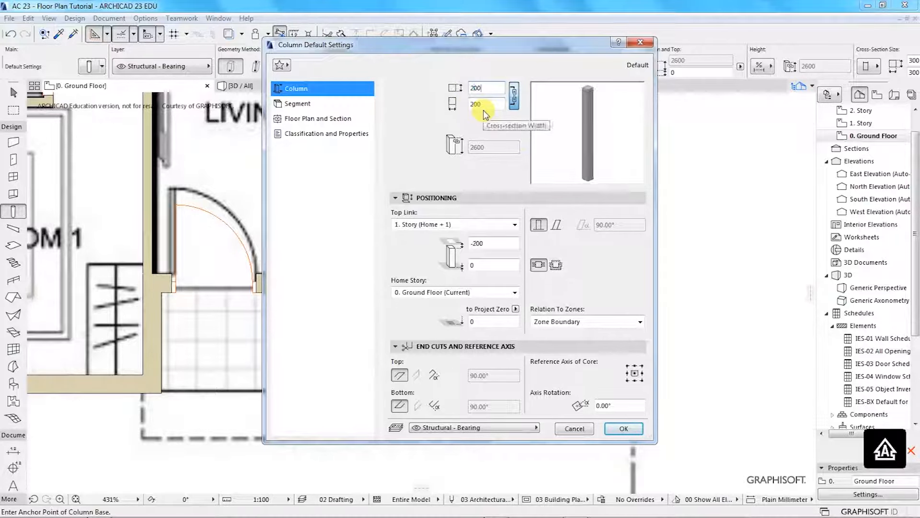
{"action": "left_click", "coordinate": [620, 428]}
Step: Place a column at the porch's outer corner post and move it flush with the outer face of the living area's exterior wall
{"action": "left_click", "coordinate": [480, 426]}
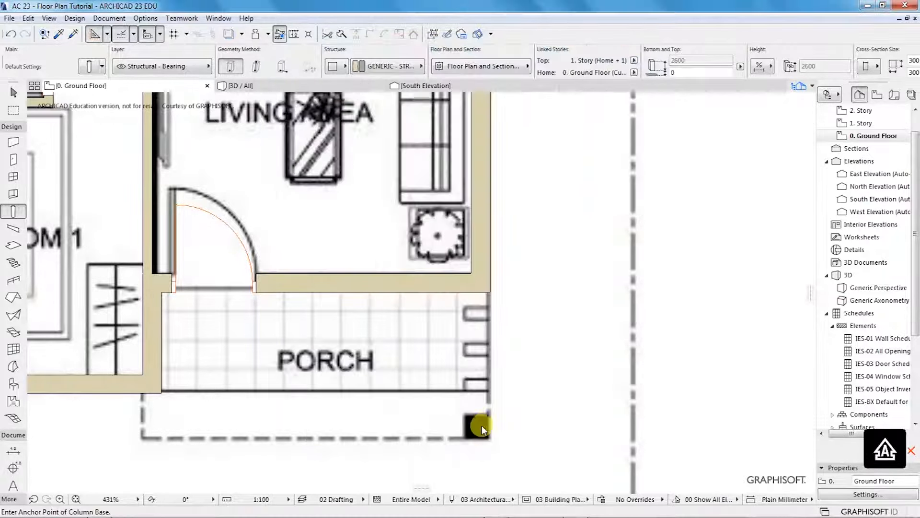
{"action": "scroll", "coordinate": [483, 434], "scroll_direction": "up", "scroll_amount": 3}
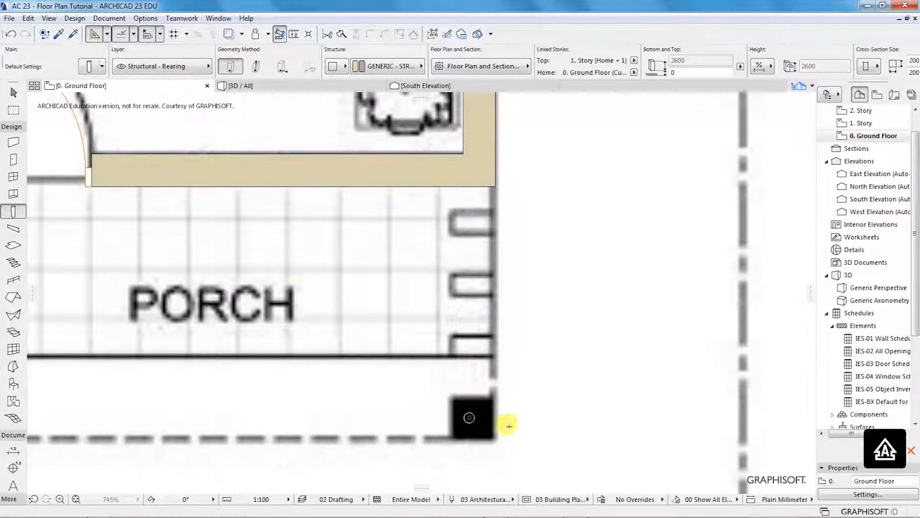
{"action": "left_click", "coordinate": [482, 421], "text": "shift"}
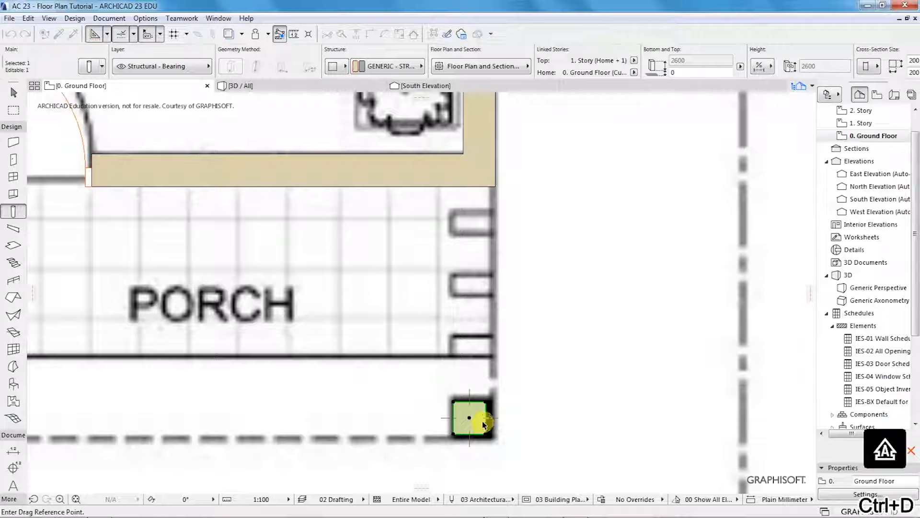
{"action": "left_click", "coordinate": [488, 435]}
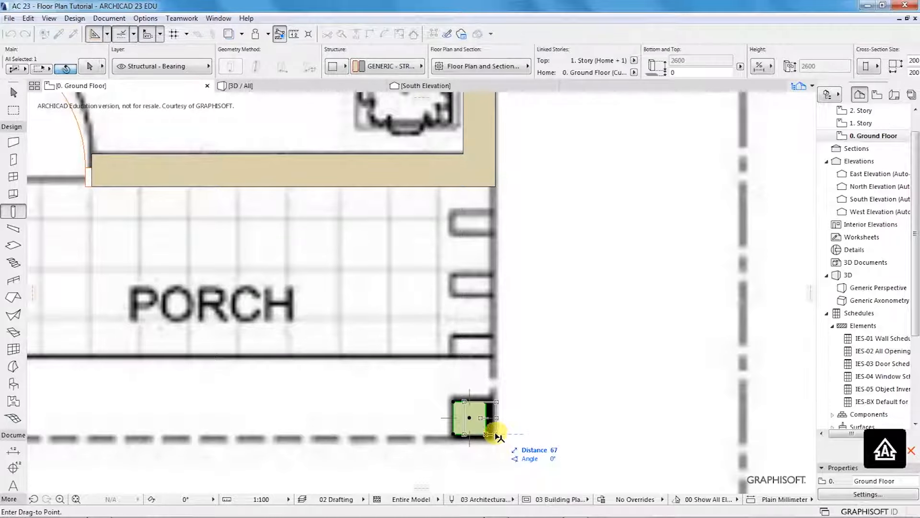
{"action": "left_click", "coordinate": [494, 188]}
Step: Drag a copy of the porch column by its outer corner to the post at the kitchen yard's outer corner
{"action": "scroll", "coordinate": [503, 400], "scroll_direction": "down", "scroll_amount": 5}
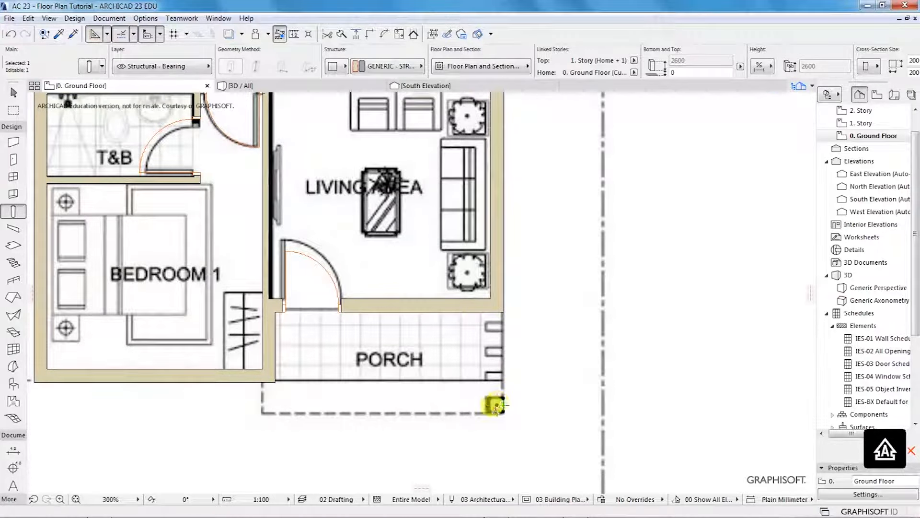
{"action": "right_click", "coordinate": [496, 405]}
{"action": "mouse_move", "coordinate": [523, 257]}
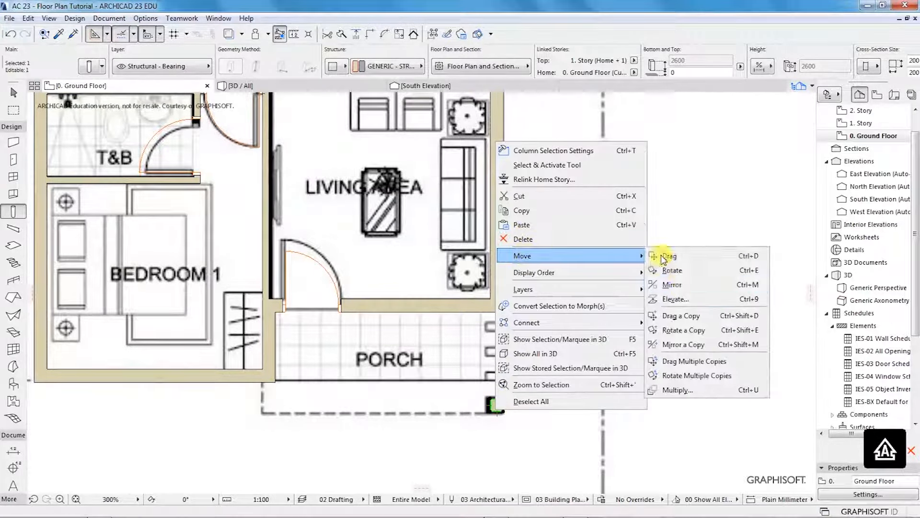
{"action": "left_click", "coordinate": [680, 316]}
{"action": "scroll", "coordinate": [525, 418], "scroll_direction": "up", "scroll_amount": 4}
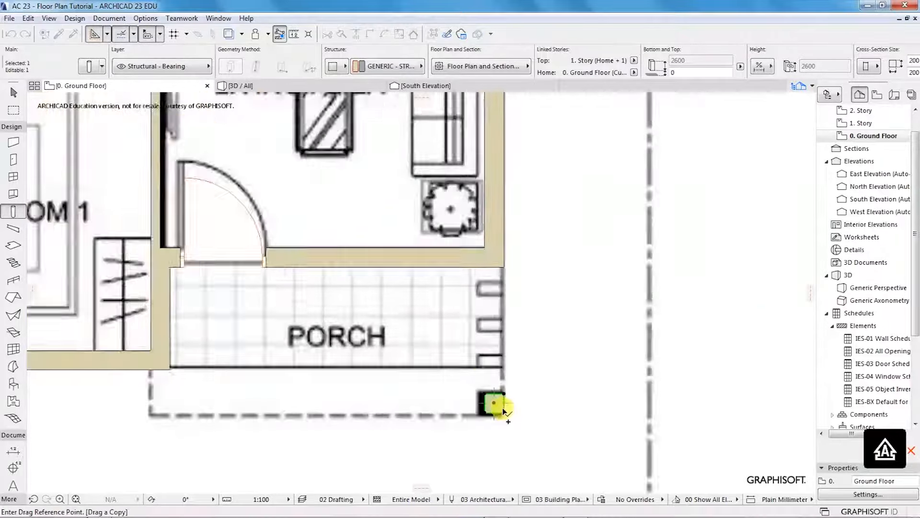
{"action": "left_click", "coordinate": [504, 389]}
{"action": "scroll", "coordinate": [494, 407], "scroll_direction": "down", "scroll_amount": 6}
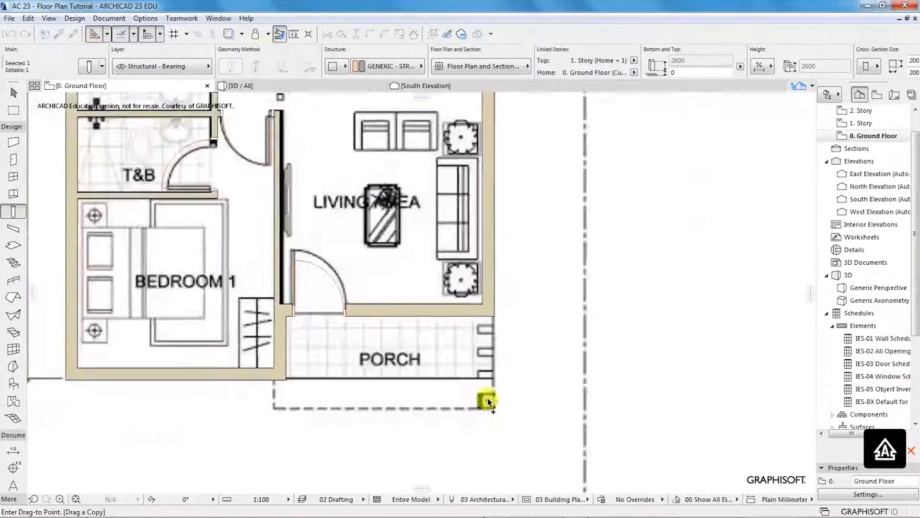
{"action": "scroll", "coordinate": [485, 307], "scroll_direction": "up", "scroll_amount": 8}
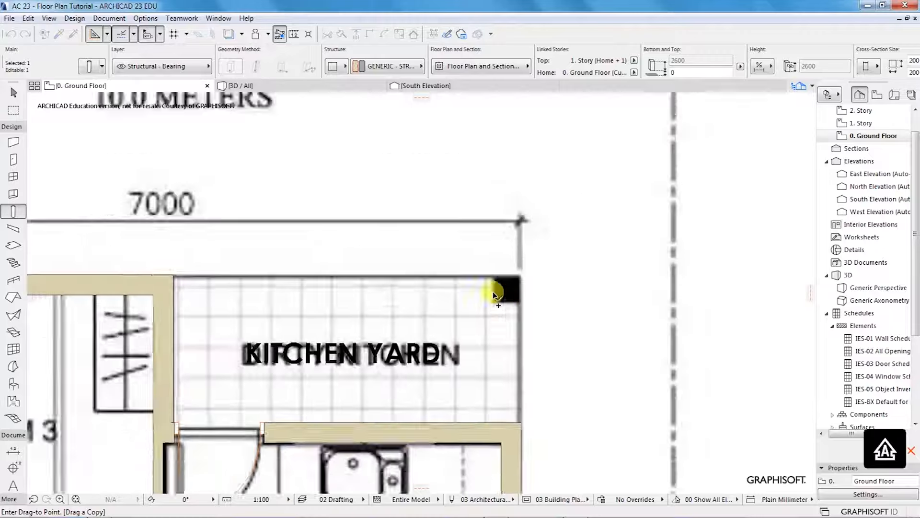
{"action": "left_click", "coordinate": [525, 277]}
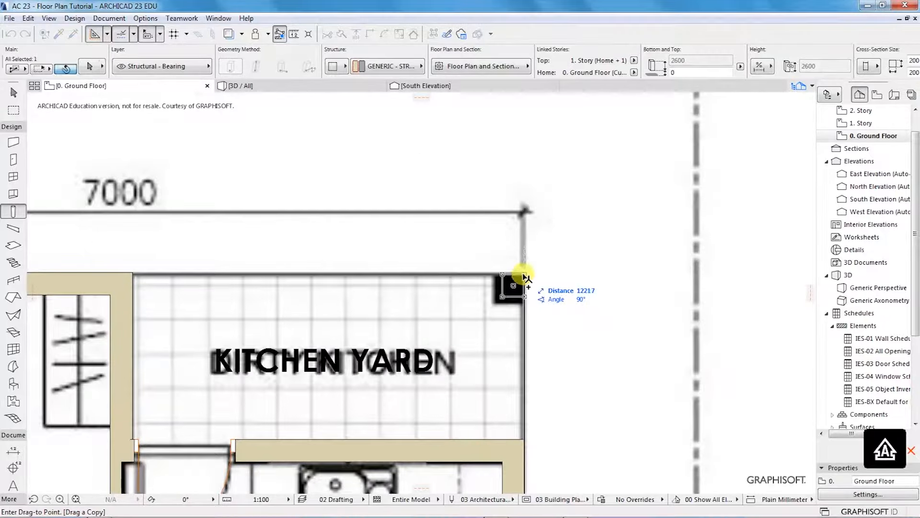
{"action": "left_click", "coordinate": [524, 276]}
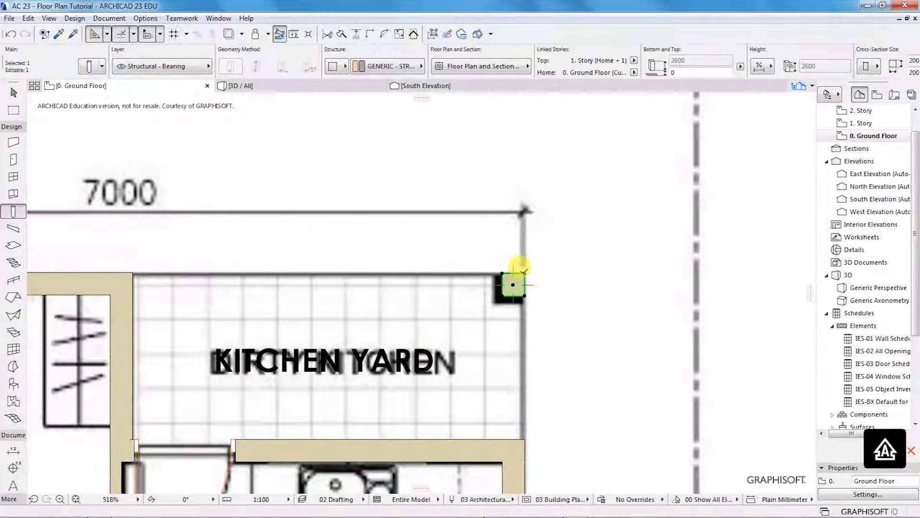
Step: Move the kitchen yard column vertically so it lines up with the outer face of Bedroom 3's end wall
{"action": "key", "text": "ctrl+d"}
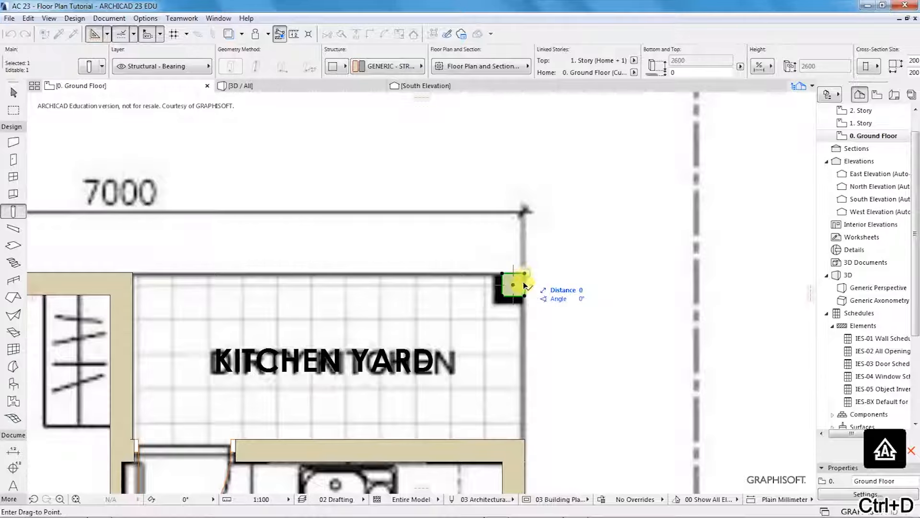
{"action": "left_click", "coordinate": [522, 287]}
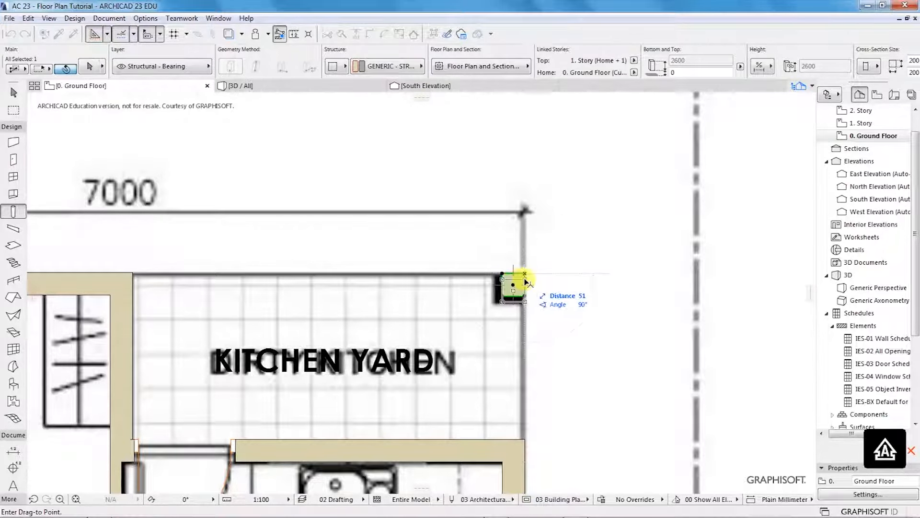
{"action": "left_click", "coordinate": [132, 274]}
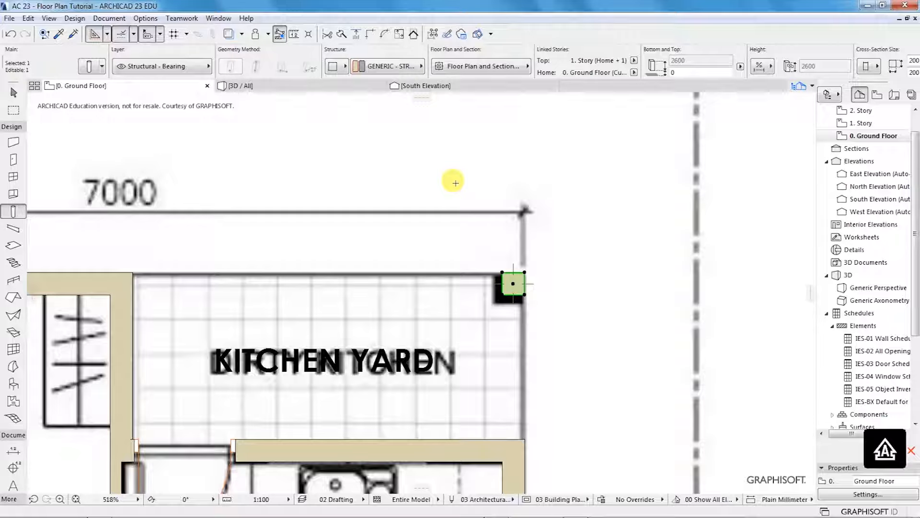
{"action": "key", "text": "Escape"}
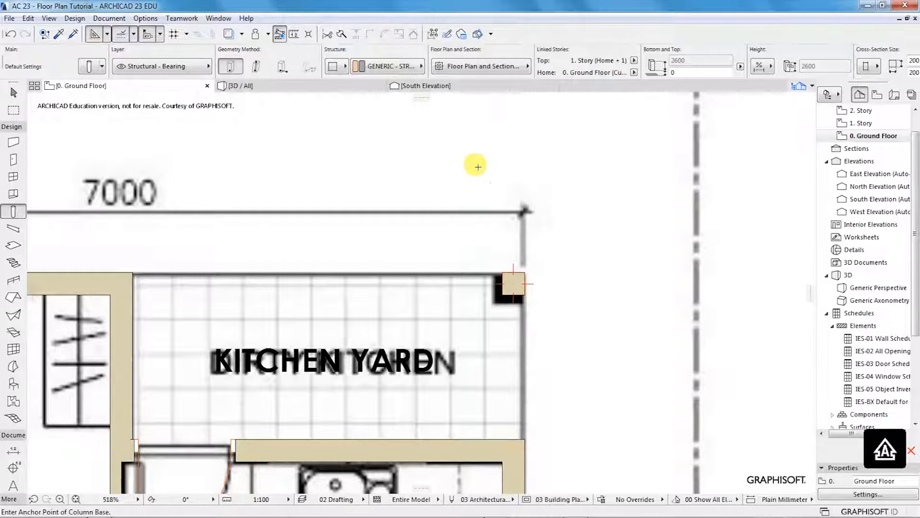
Step: Examine the walls, doors and the two columns in the 3D perspective from the porch side
{"action": "scroll", "coordinate": [487, 207], "scroll_direction": "down", "scroll_amount": 5}
{"action": "scroll", "coordinate": [461, 208], "scroll_direction": "down", "scroll_amount": 1}
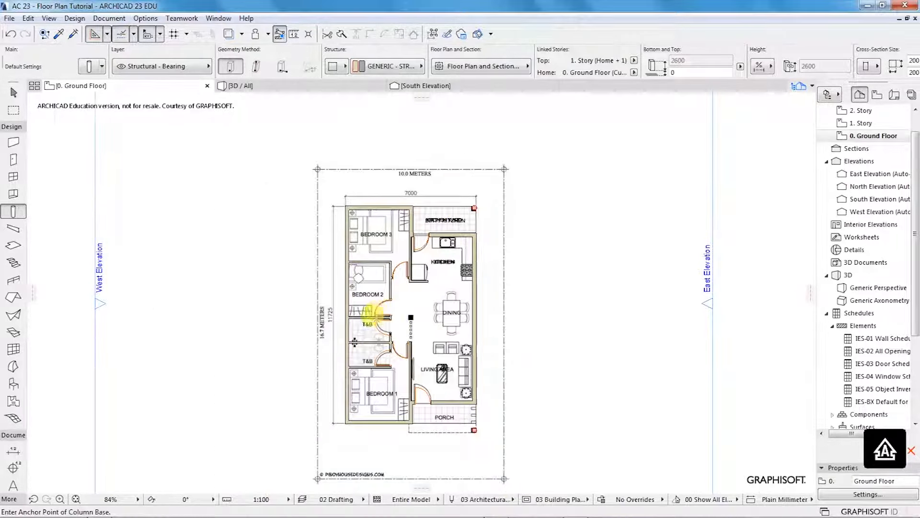
{"action": "scroll", "coordinate": [405, 311], "scroll_direction": "up", "scroll_amount": 3}
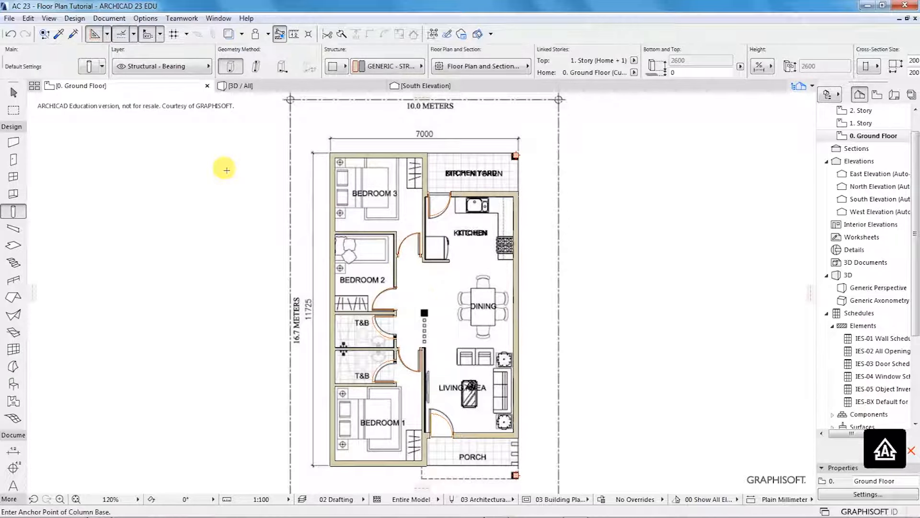
{"action": "left_click", "coordinate": [248, 87]}
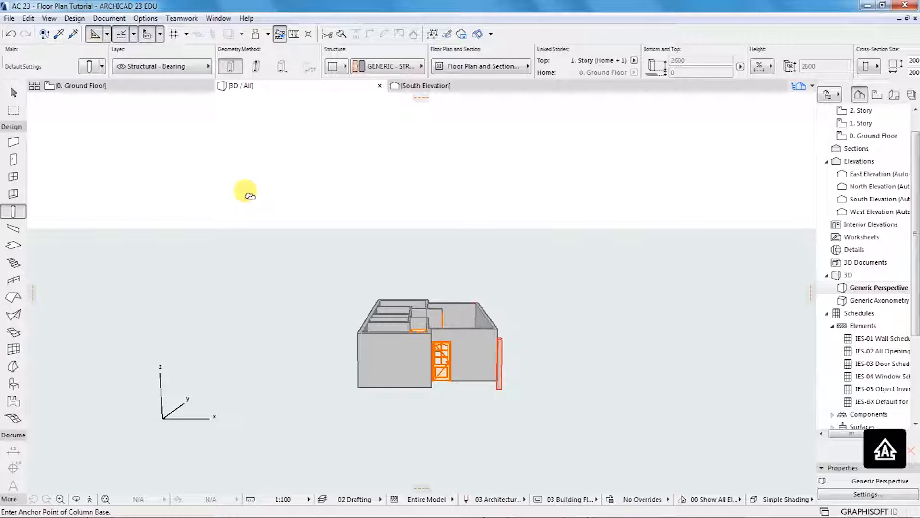
{"action": "key", "text": "o"}
{"action": "mouse_move", "coordinate": [456, 340]}
{"action": "left_mouse_down"}
{"action": "mouse_move", "coordinate": [353, 339]}
{"action": "mouse_move", "coordinate": [353, 362]}
{"action": "mouse_move", "coordinate": [363, 366]}
{"action": "left_mouse_up"}
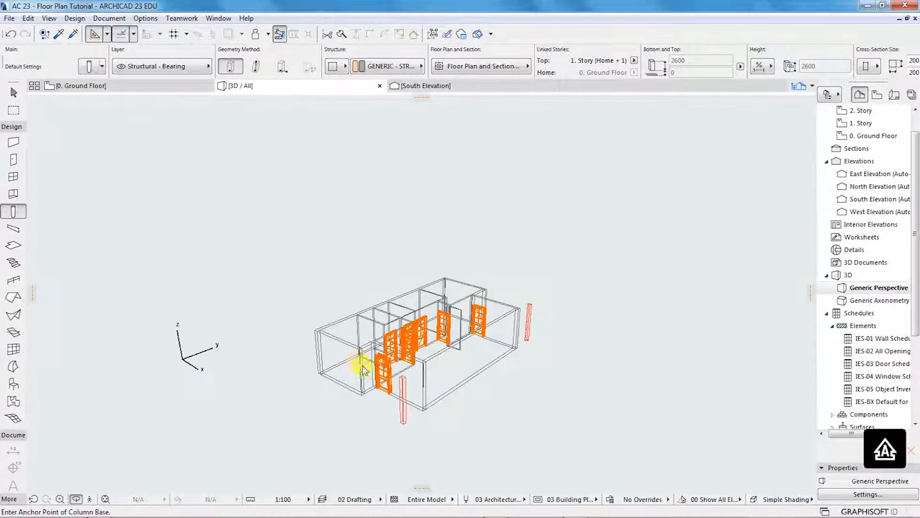
{"action": "scroll", "coordinate": [425, 341], "scroll_direction": "up", "scroll_amount": 3}
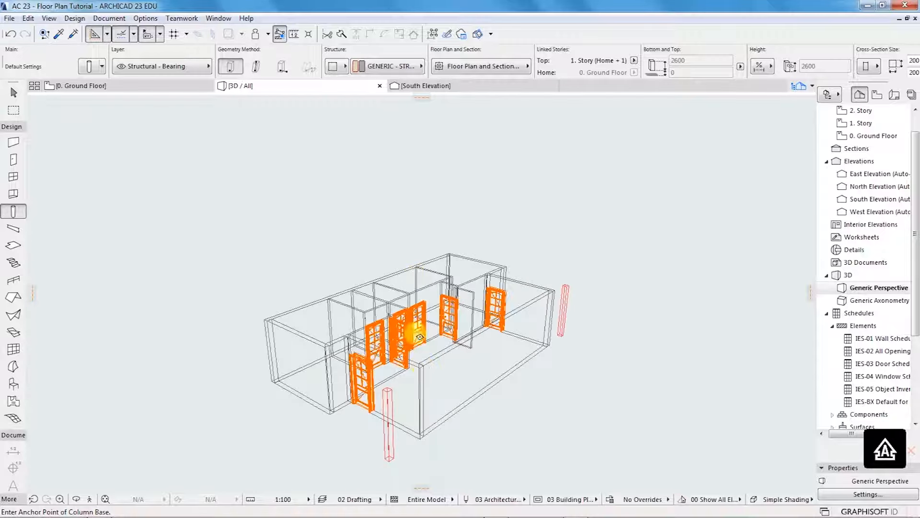